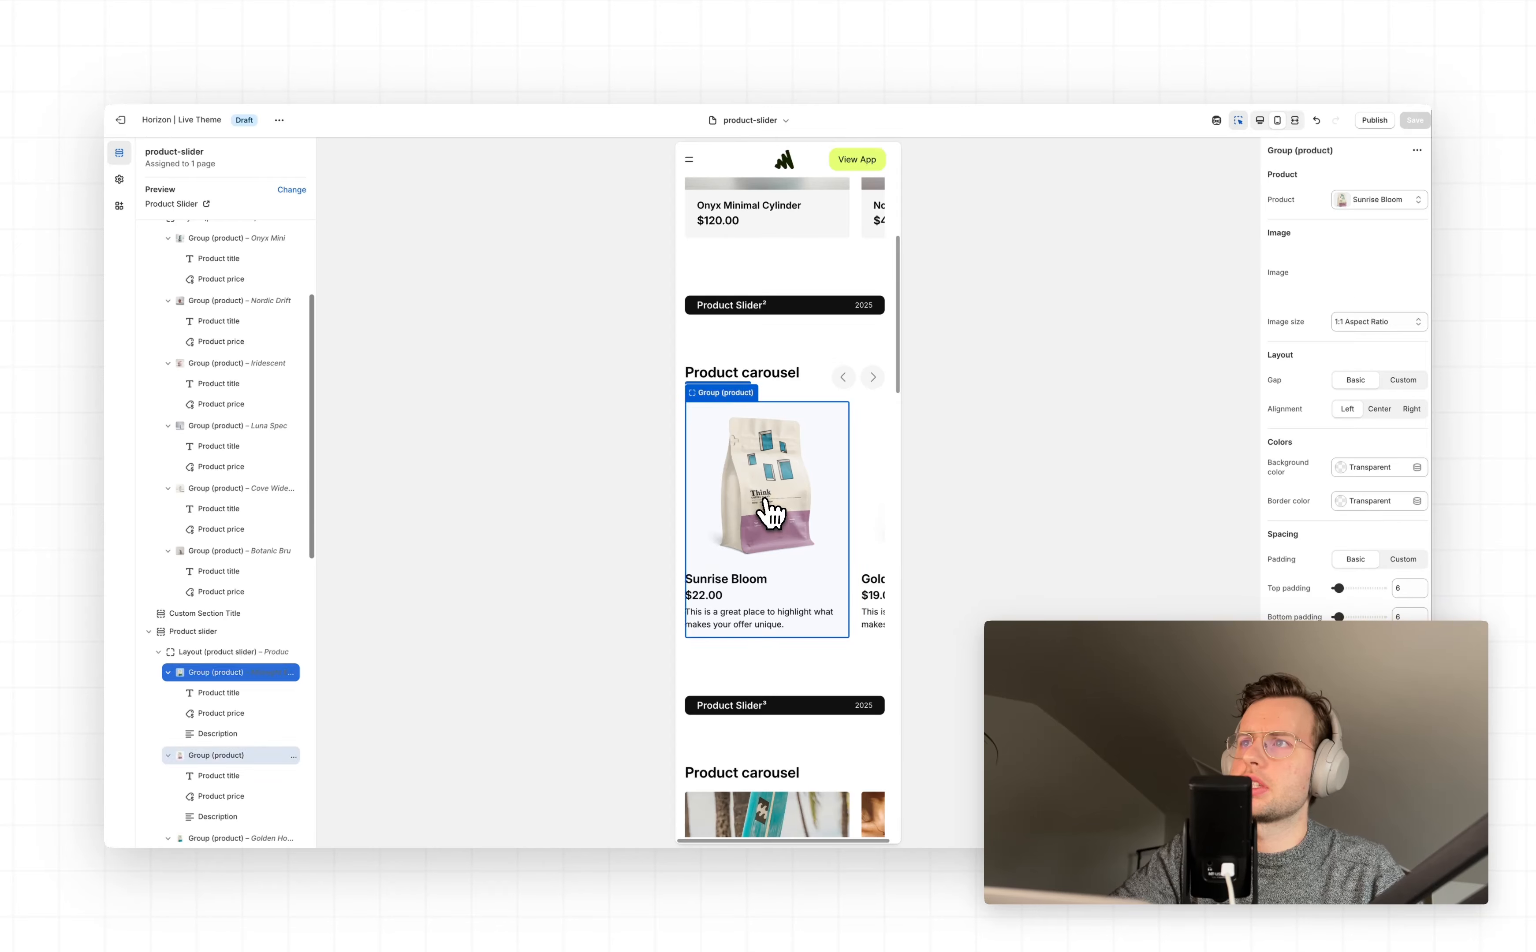
Look through the existing product carousels in the mobile preview, including the Golden Hour Blend product group.
scroll(724, 505, "right", 3)
left_click(781, 512)
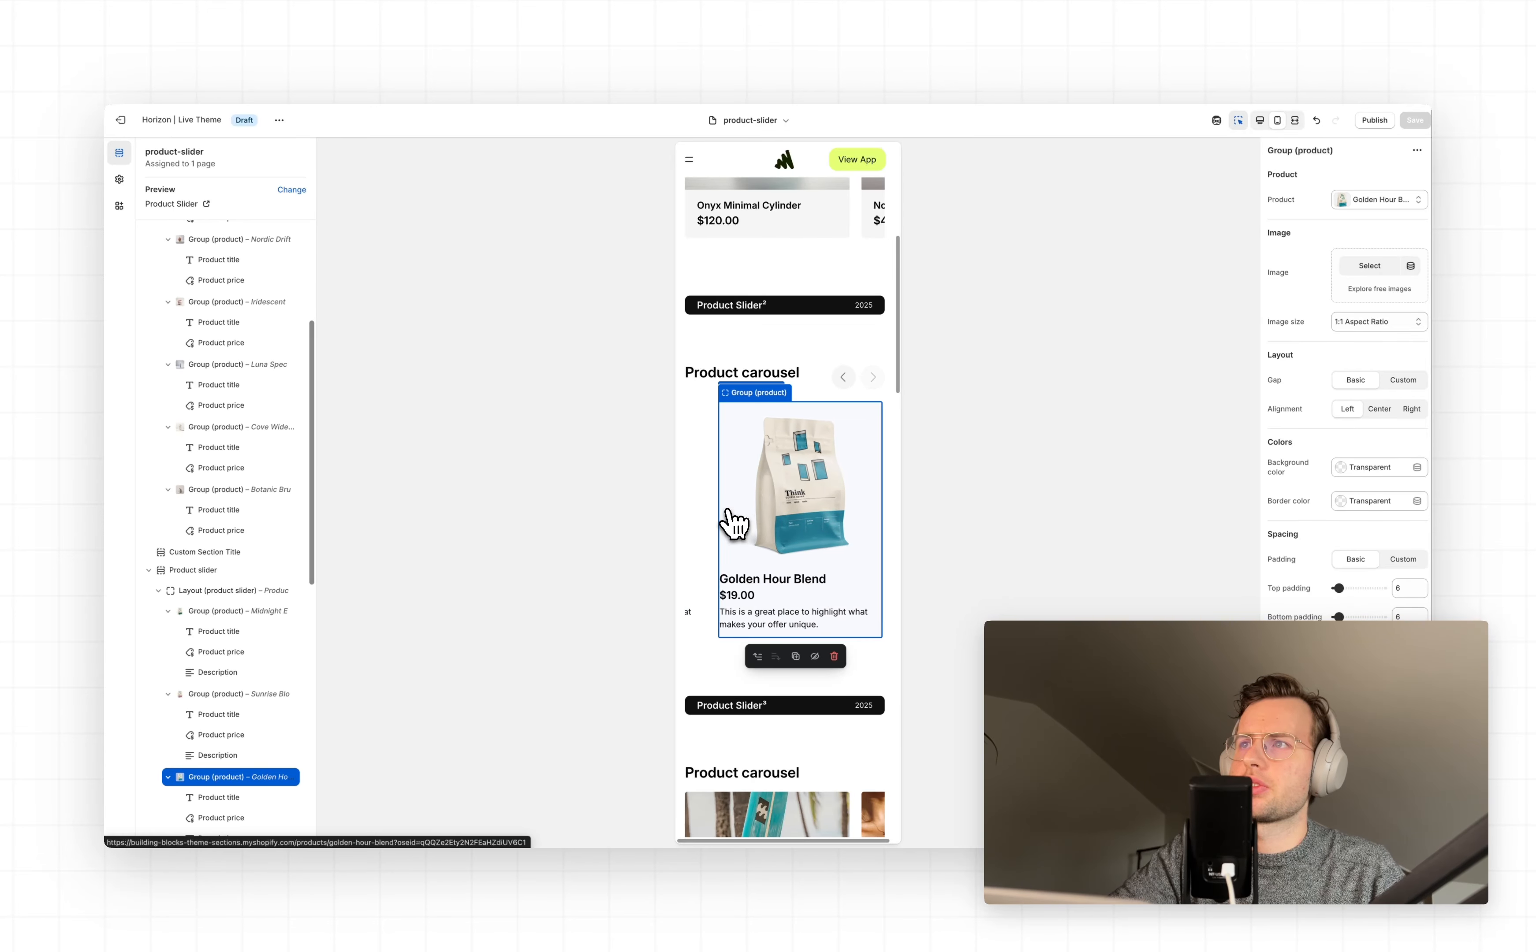
scroll(763, 529, "down", 5)
scroll(763, 529, "down", 3)
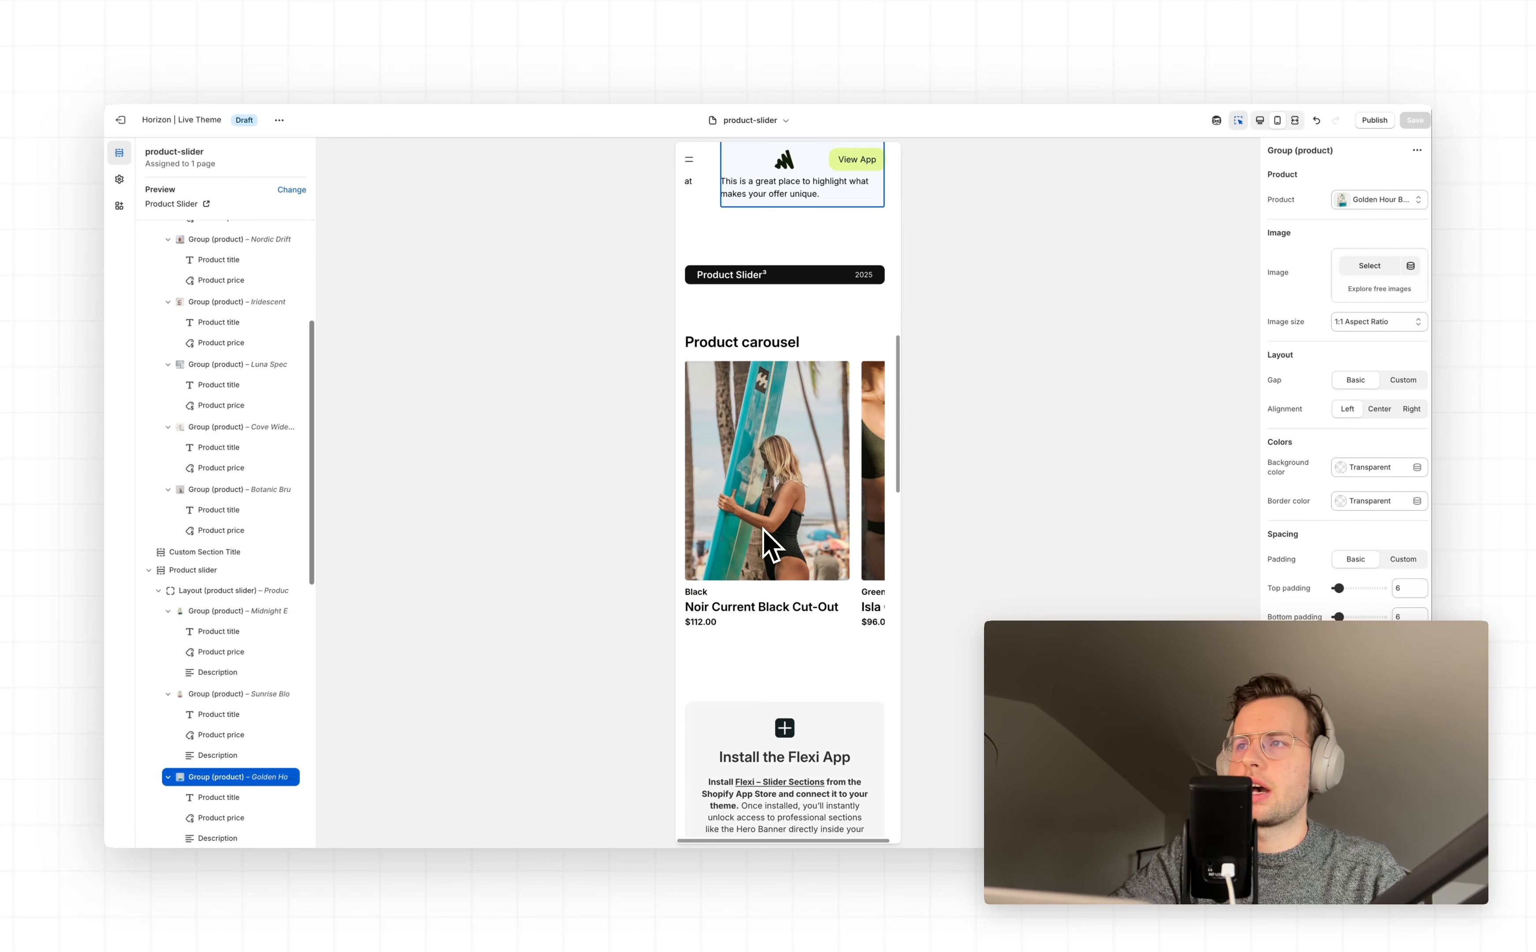
scroll(763, 529, "up", 1)
scroll(763, 529, "up", 20)
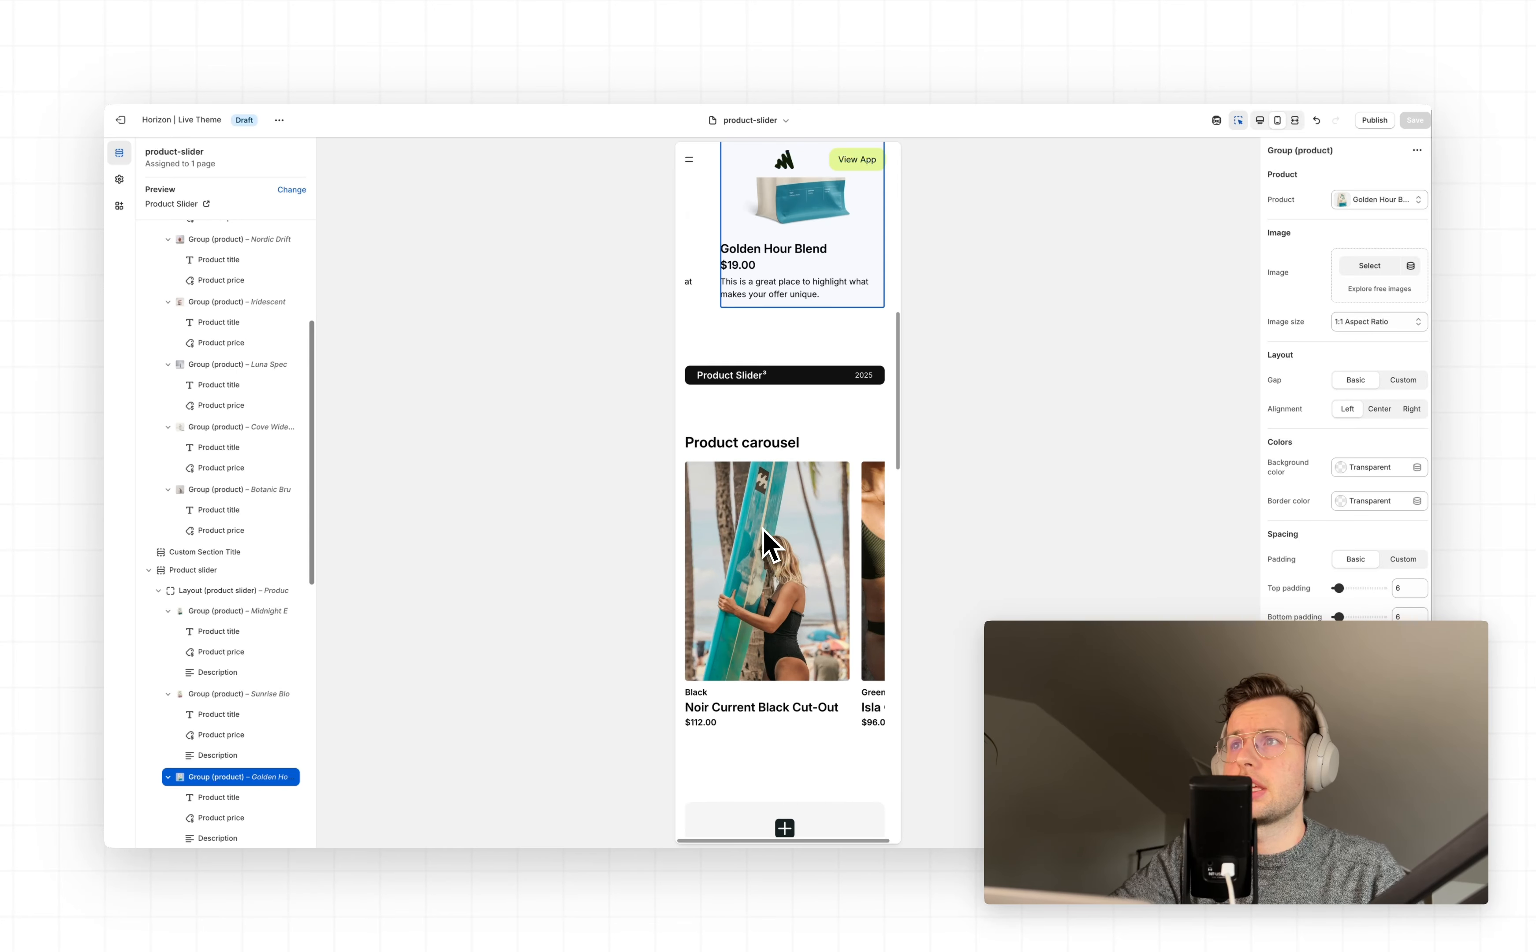
scroll(763, 530, "up", 1)
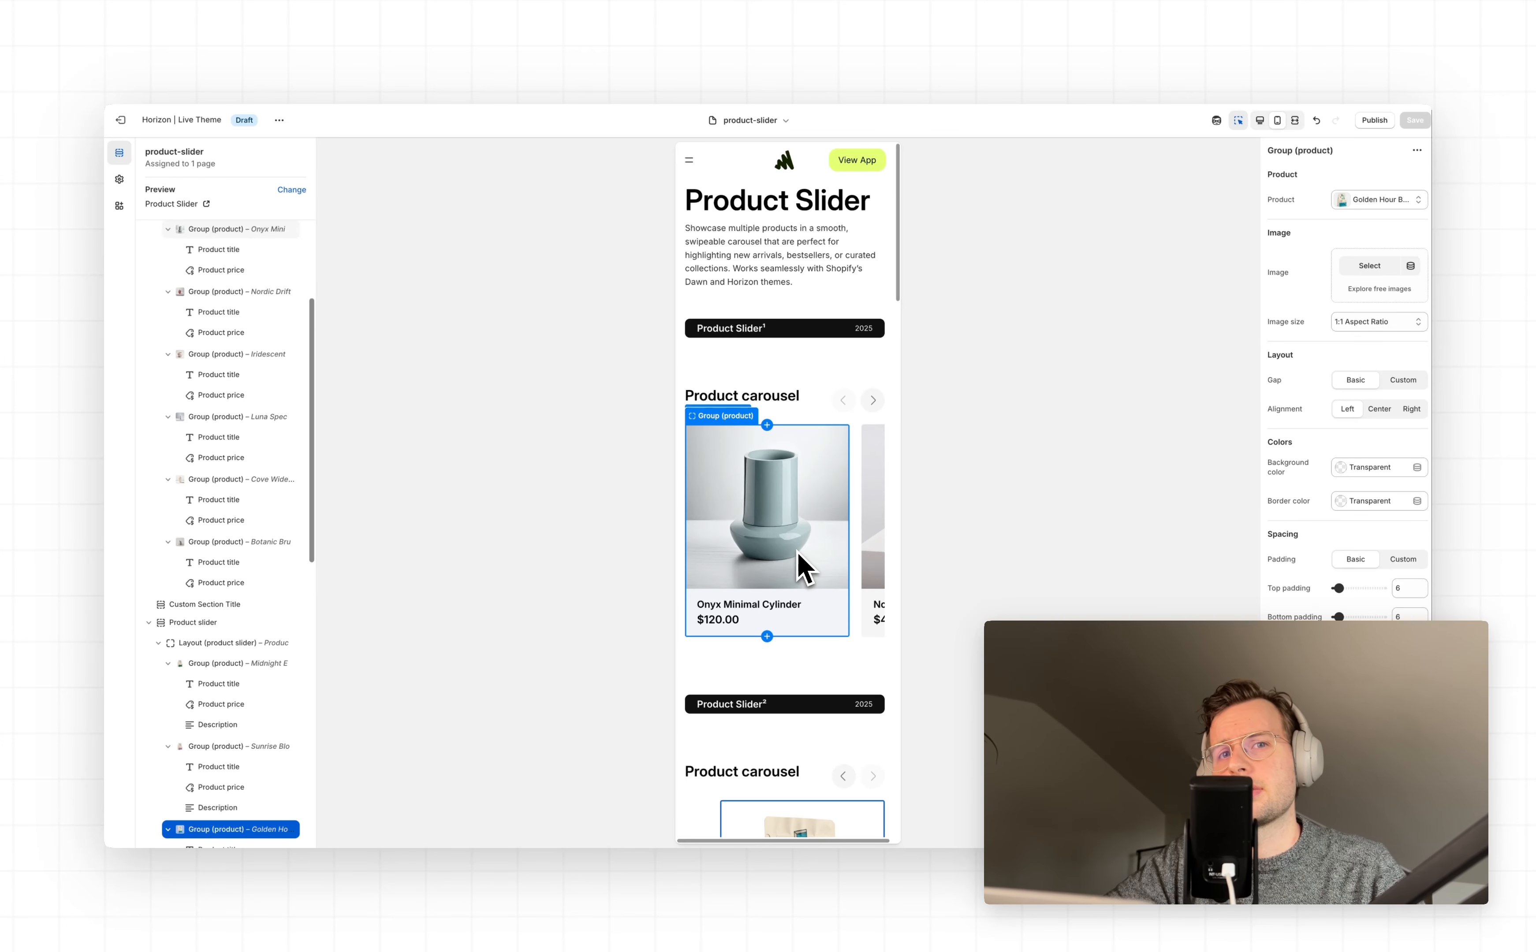
Add a Featured collection: Carousel section directly below the Product Slider intro text.
left_click(785, 300)
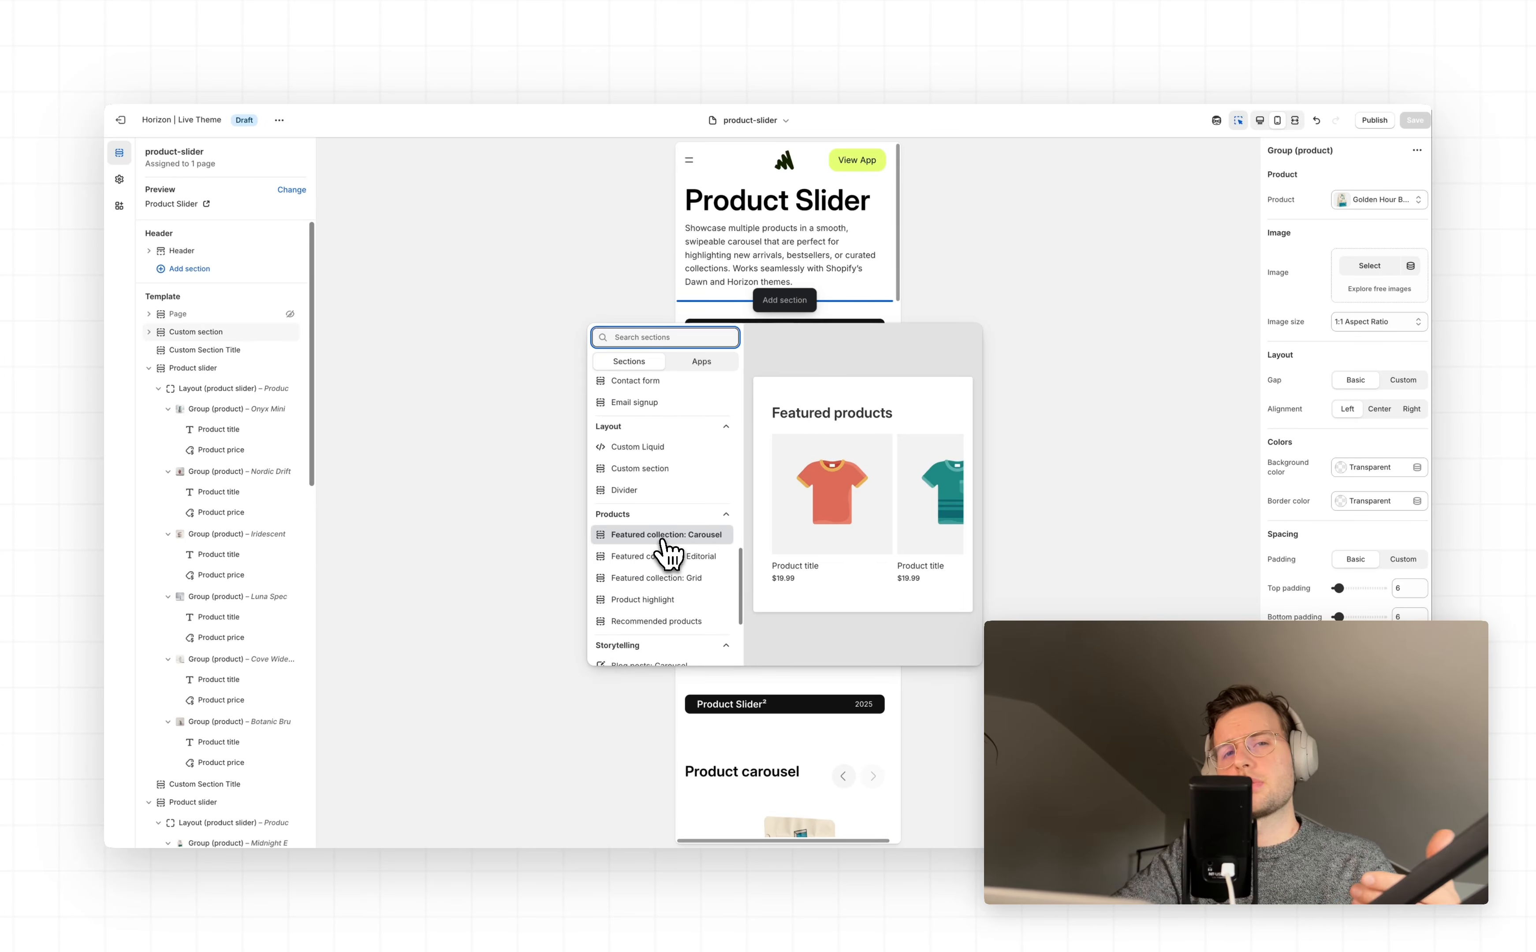
left_click(663, 536)
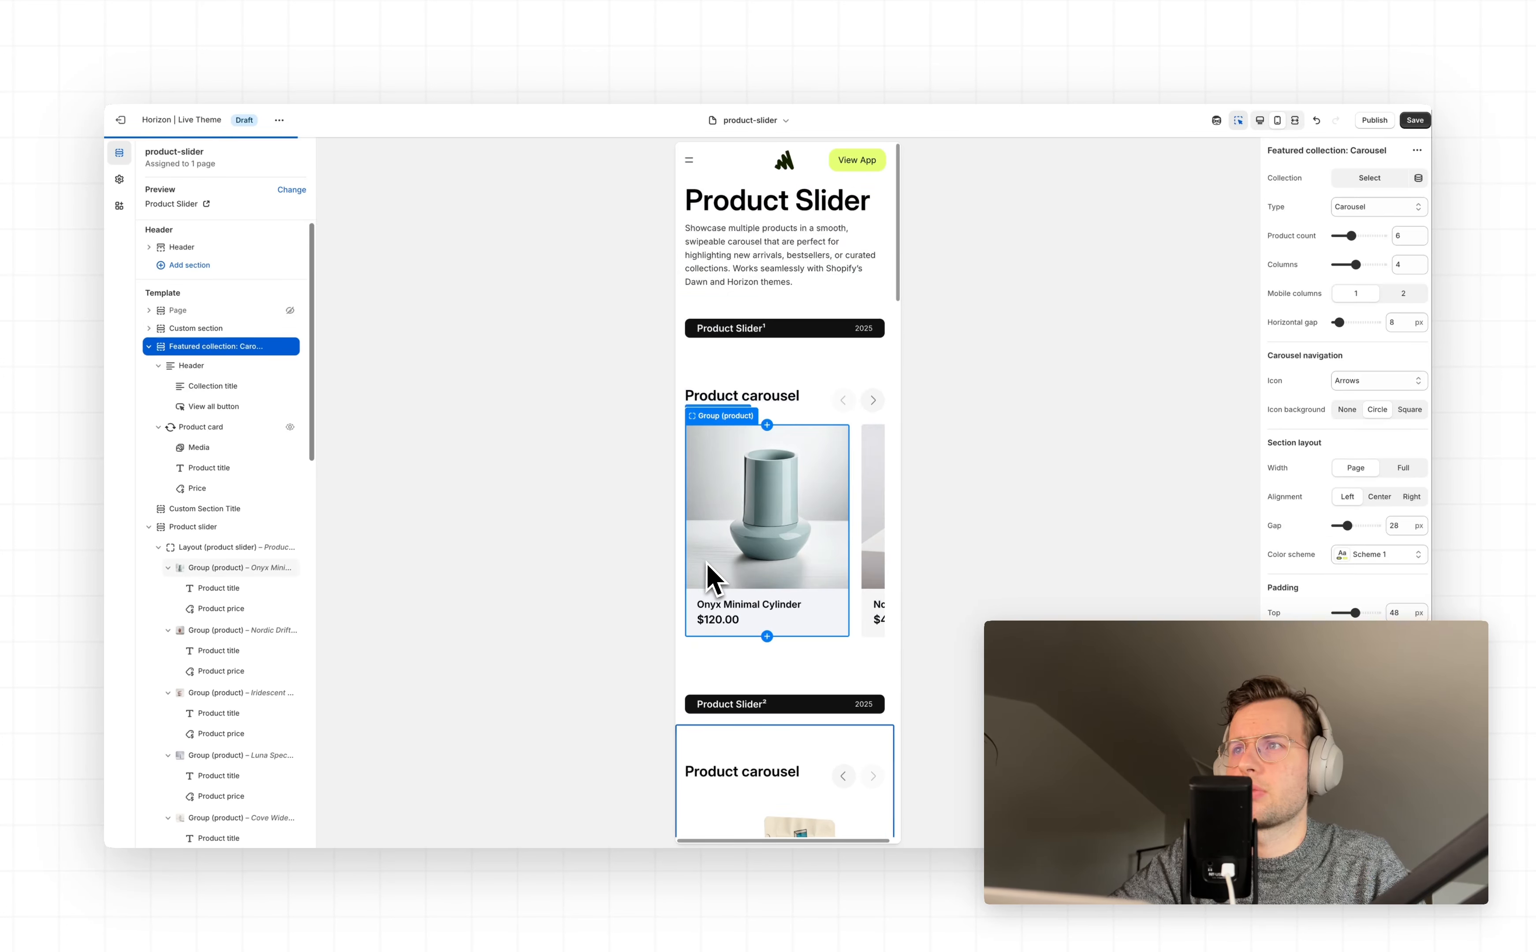
scroll(718, 586, "down", 1)
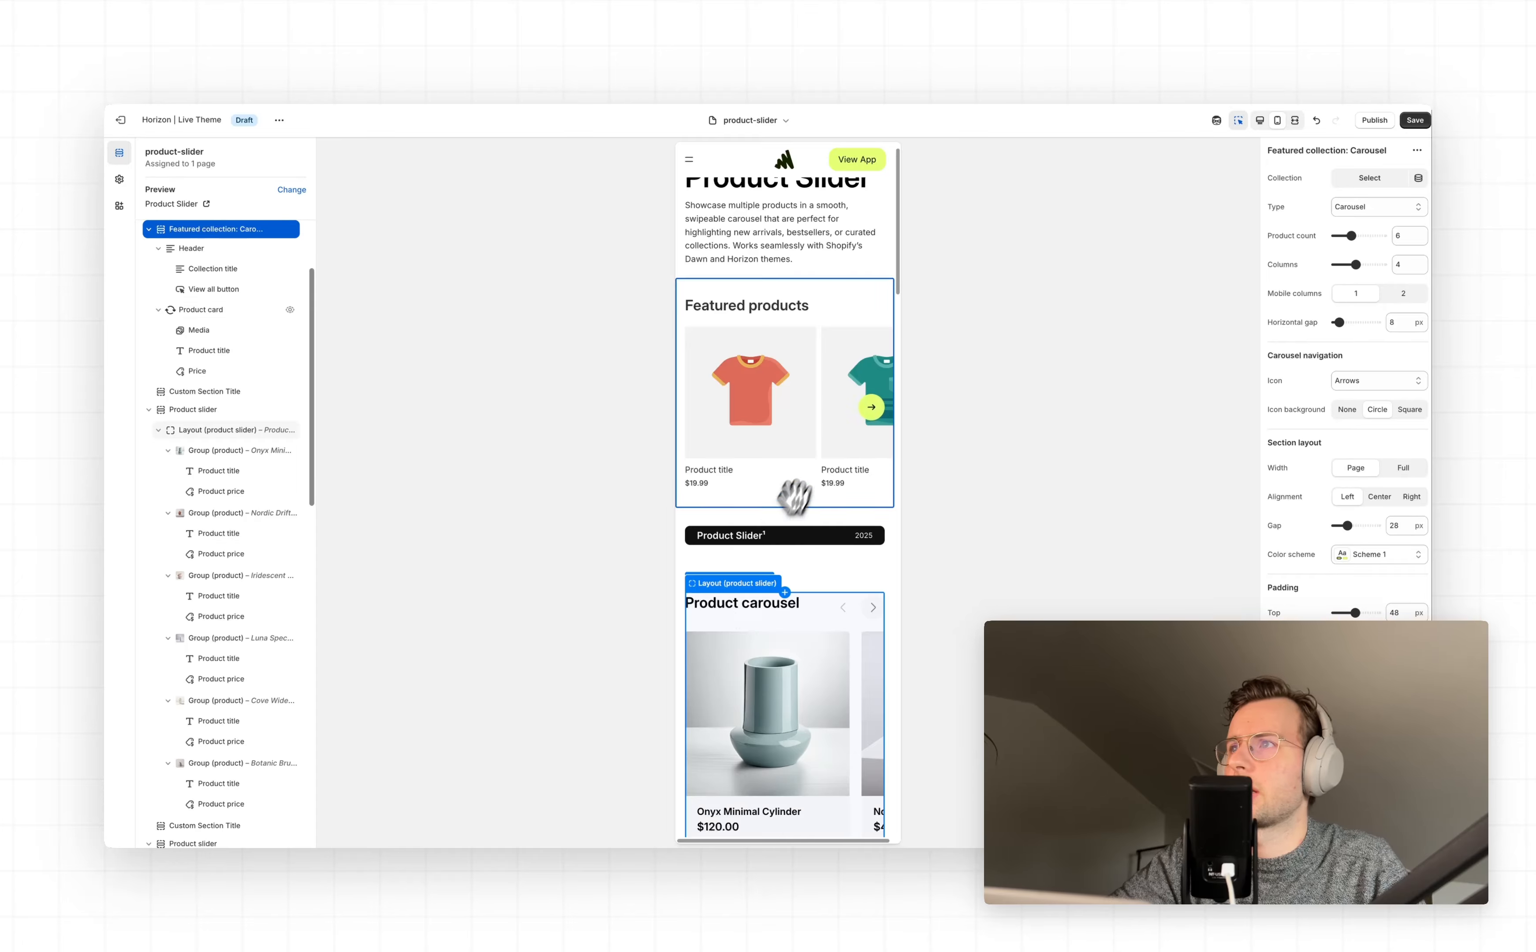
Review the settings of the Featured collection carousel's media, product card, header and the section itself.
left_click(771, 422)
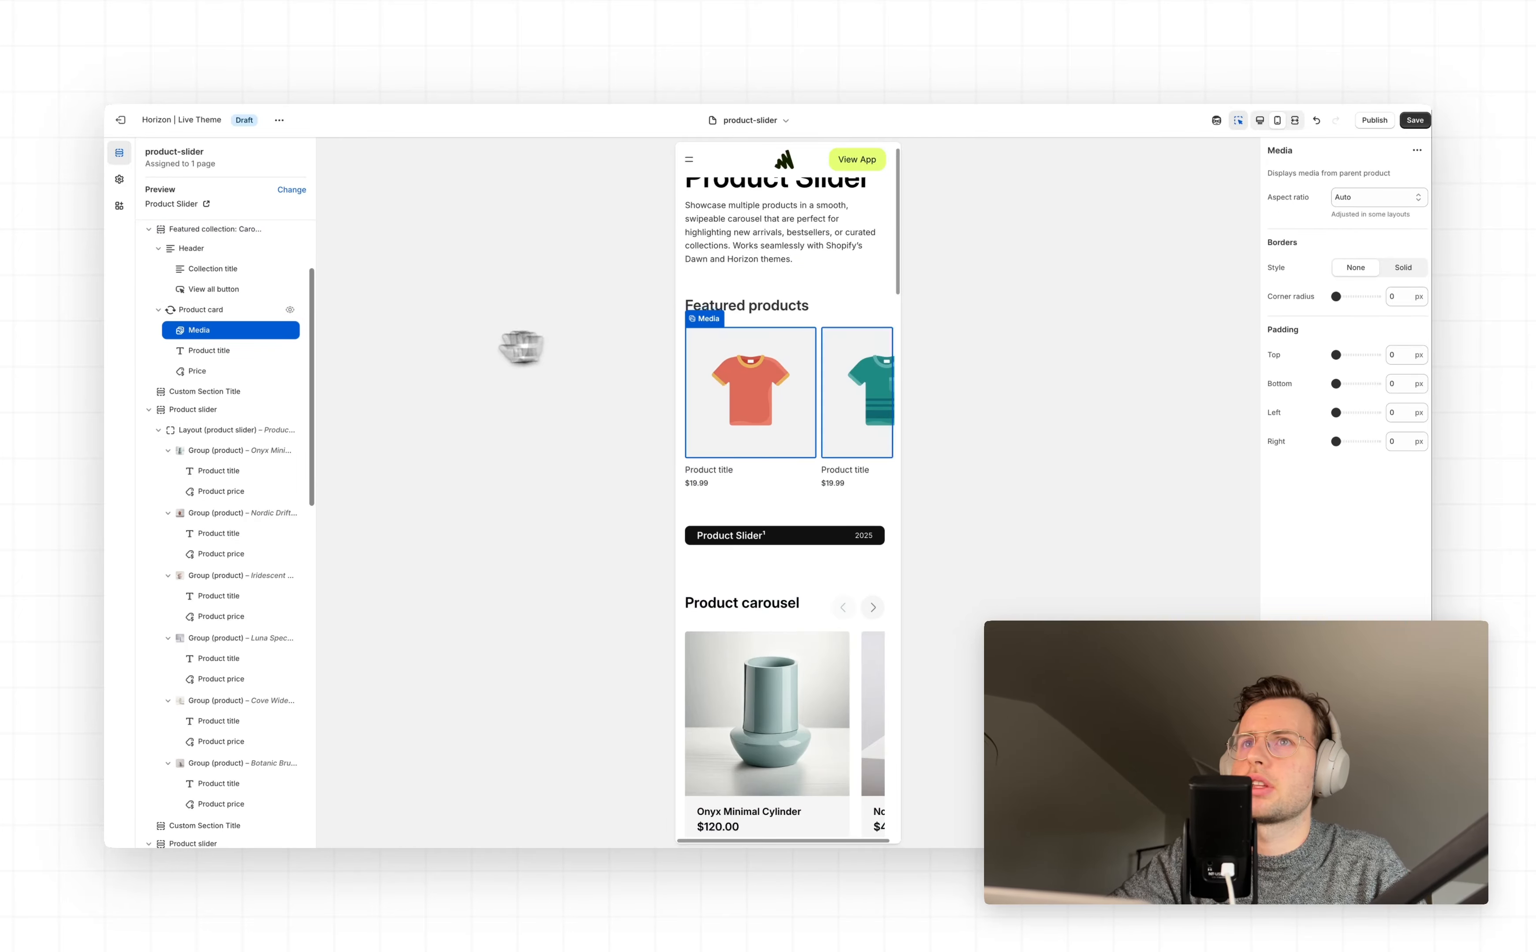
left_click(237, 311)
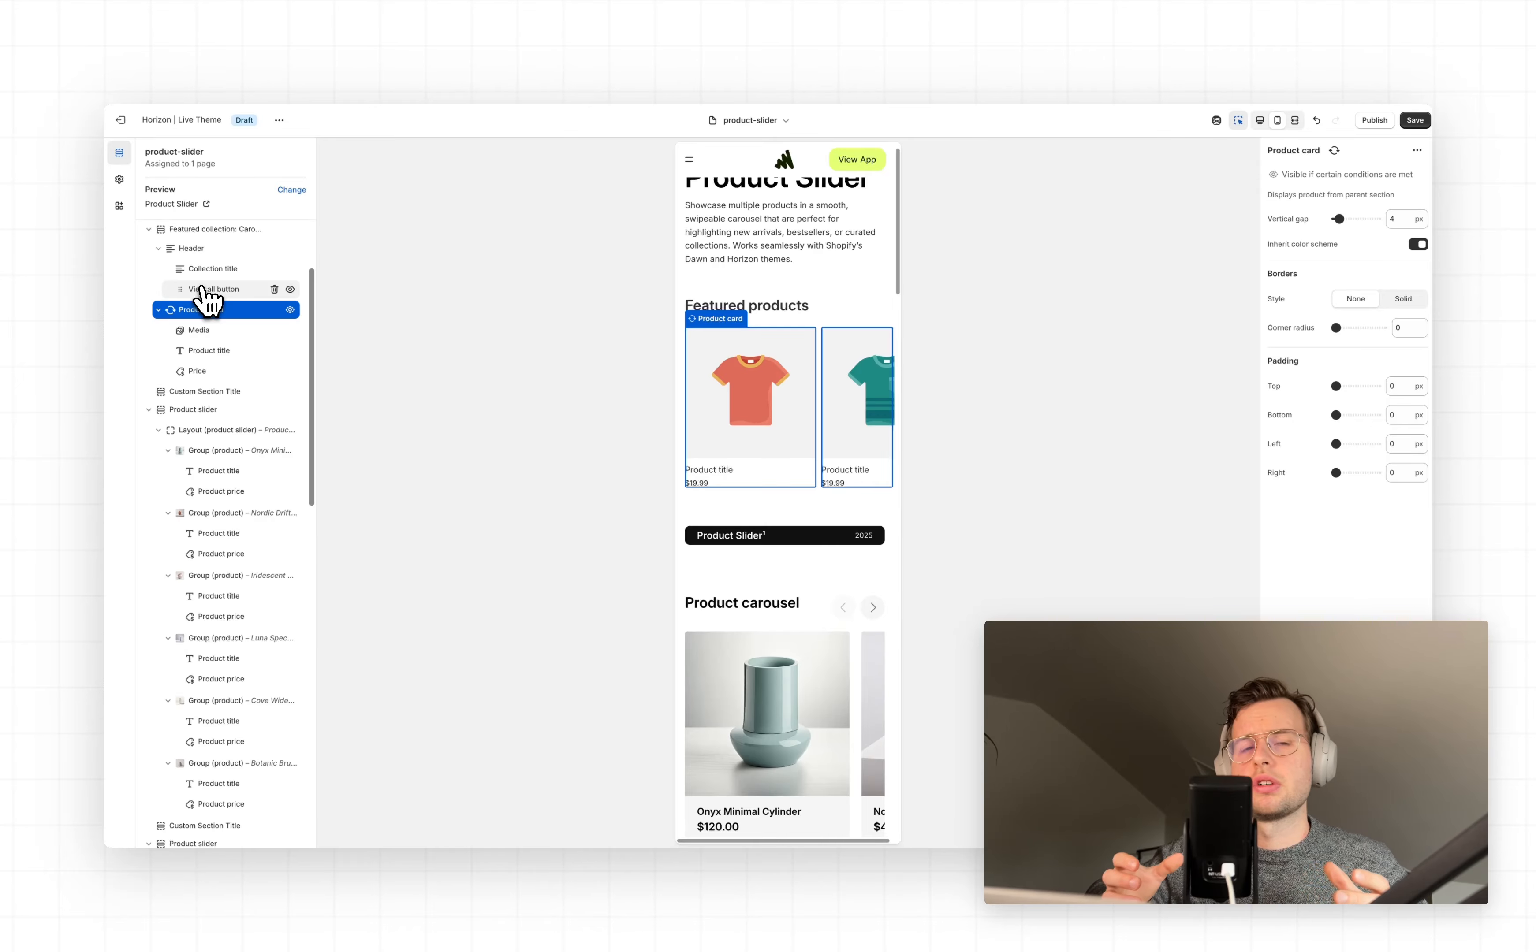
left_click(202, 248)
left_click(217, 231)
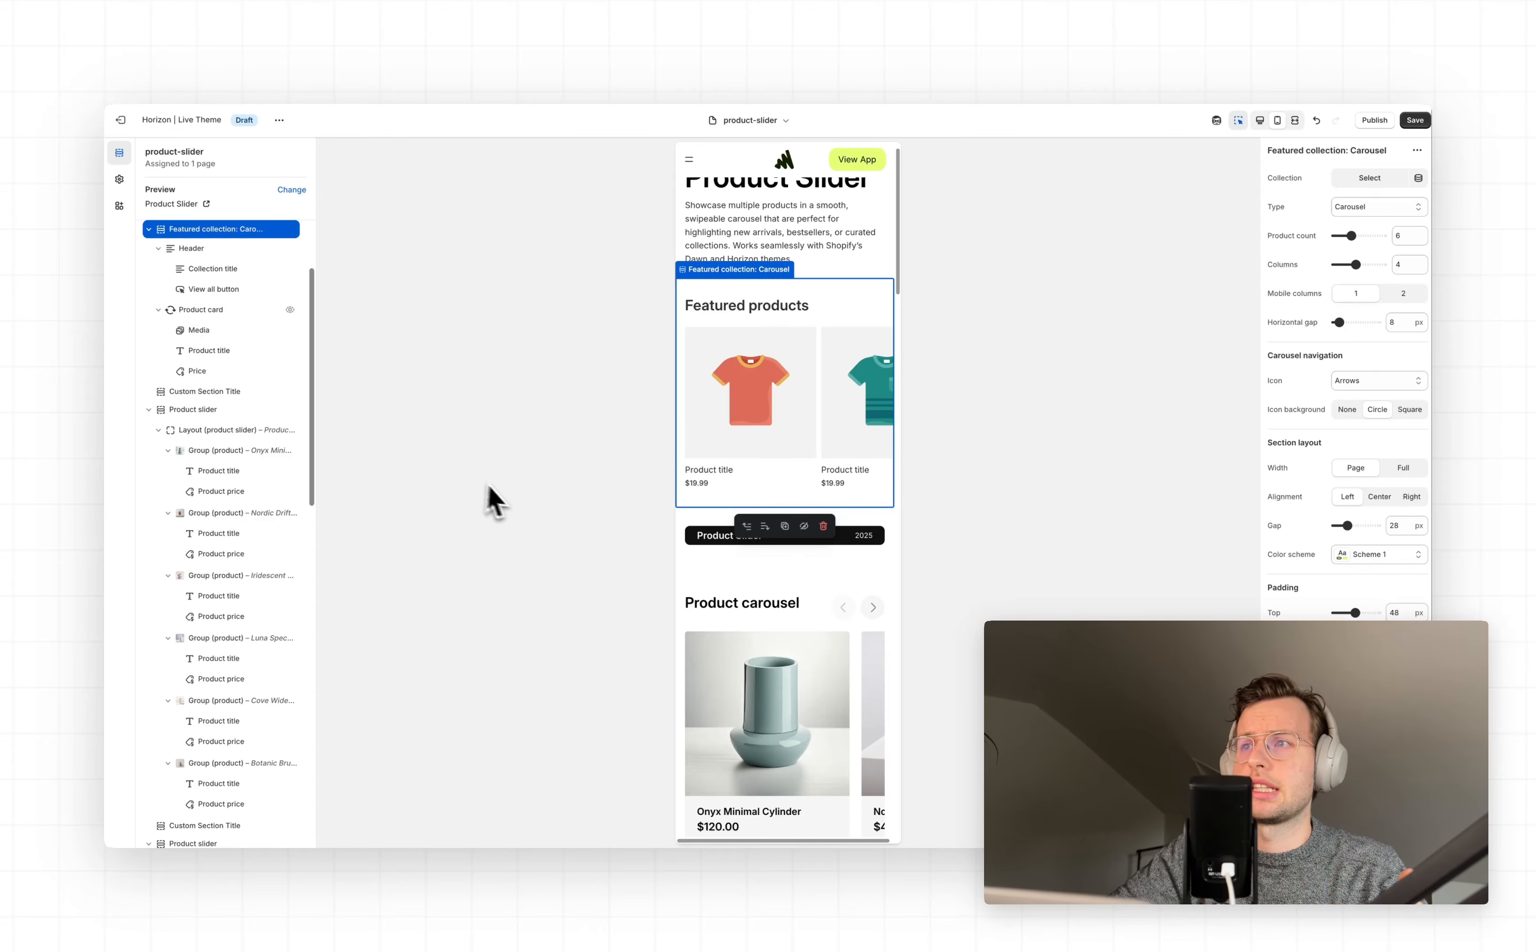
Inspect the first existing Product slider section and its Onyx, Nordic Drift and Iridescent product groups.
left_click(744, 621)
scroll(757, 615, "down", 4)
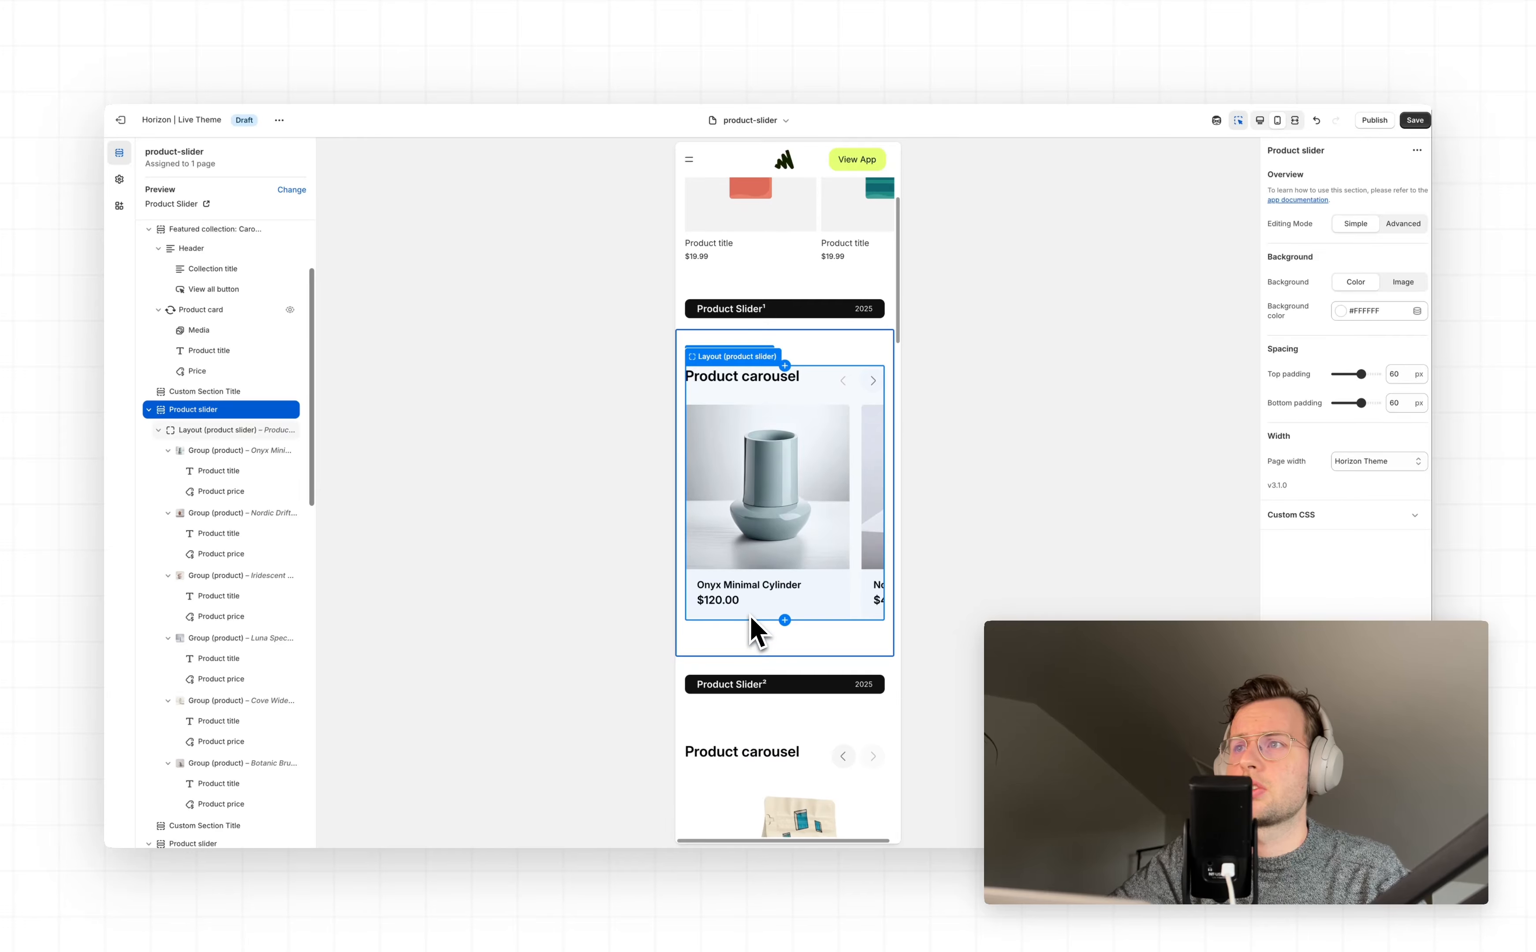
left_click(239, 465)
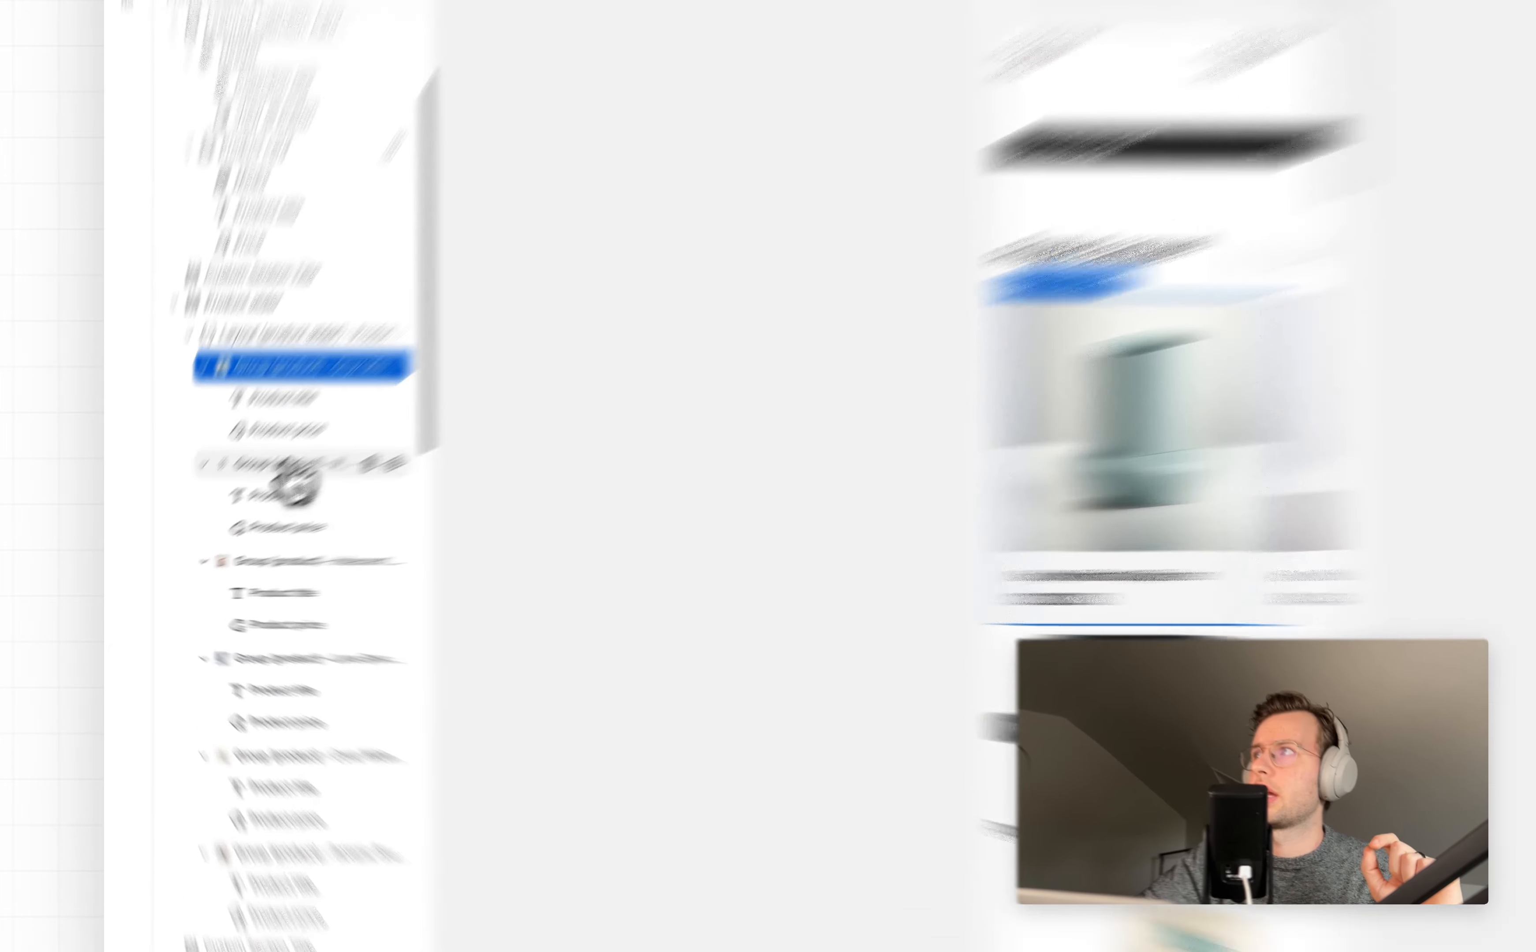
left_click(221, 513)
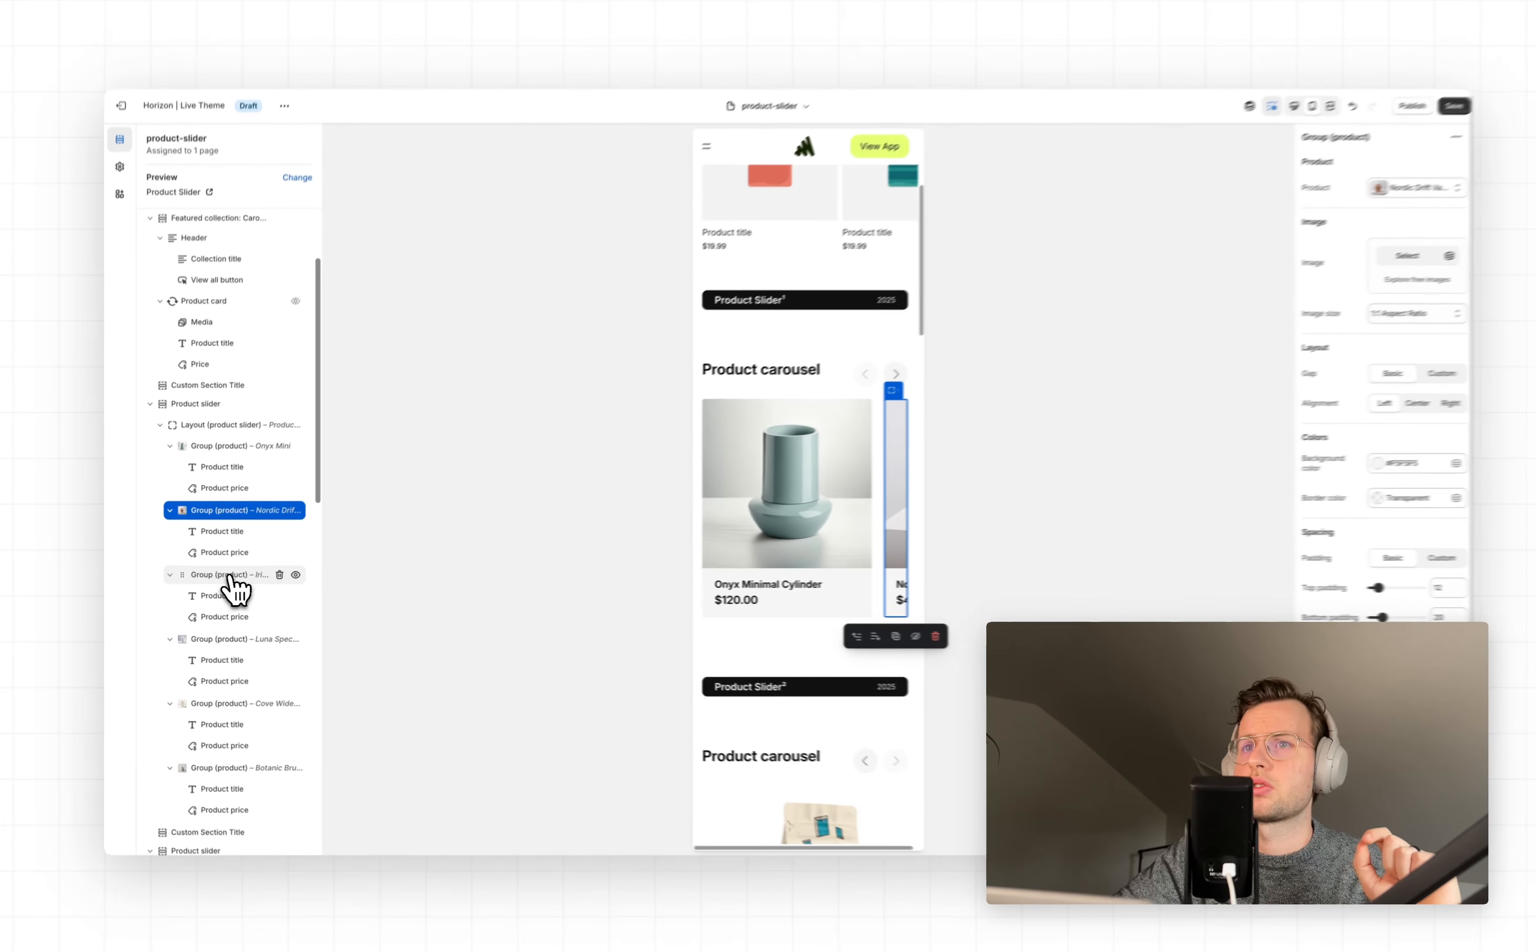
left_click(488, 524)
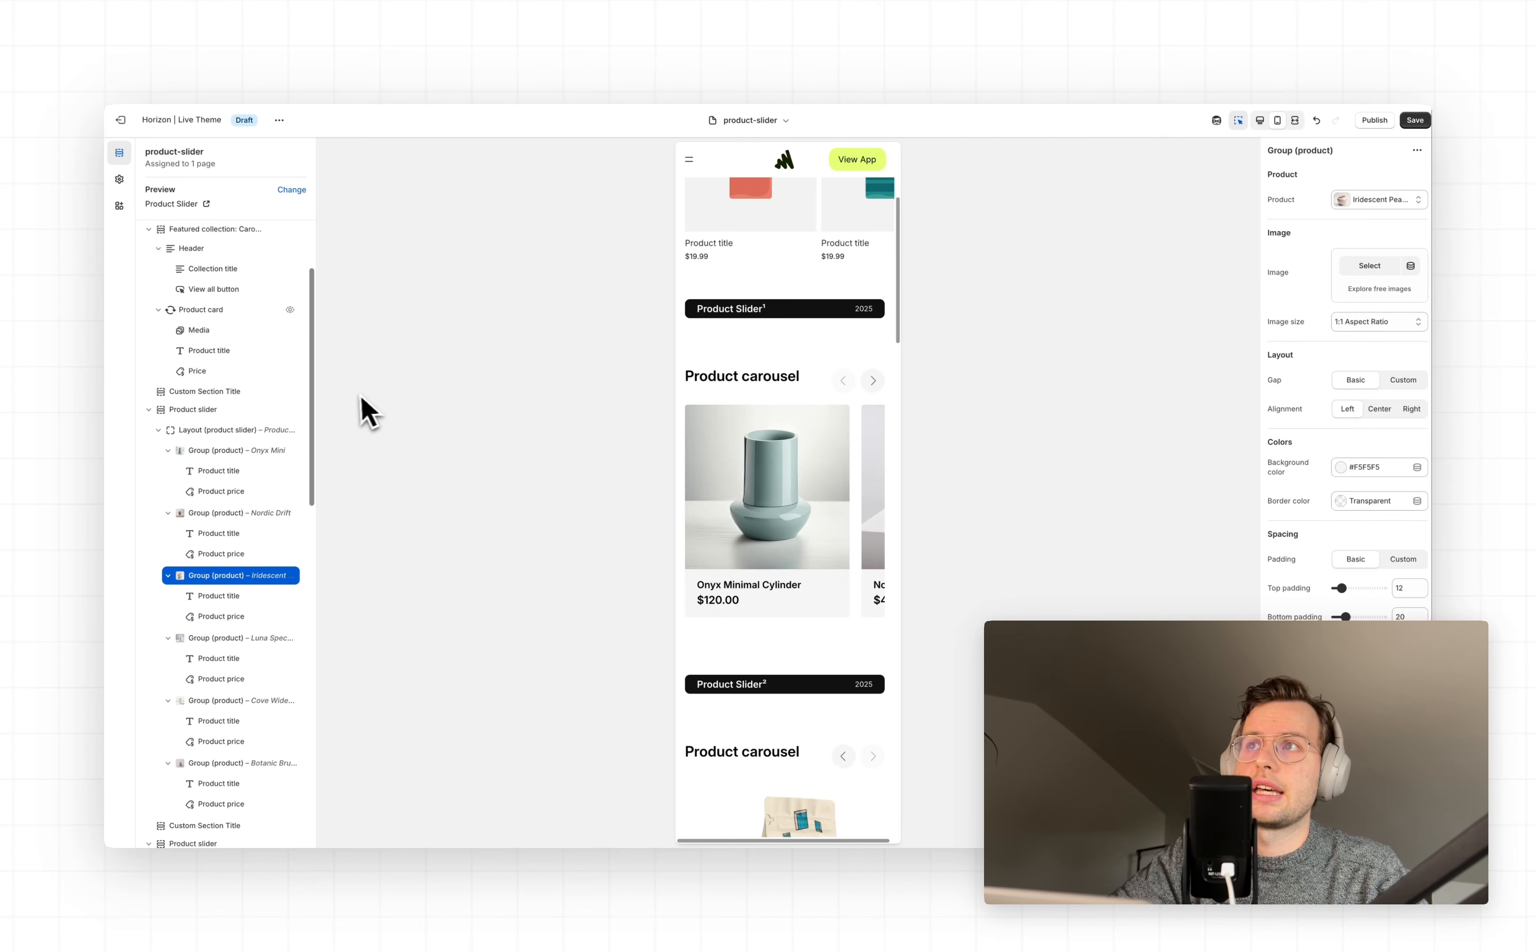
scroll(754, 388, "up", 4)
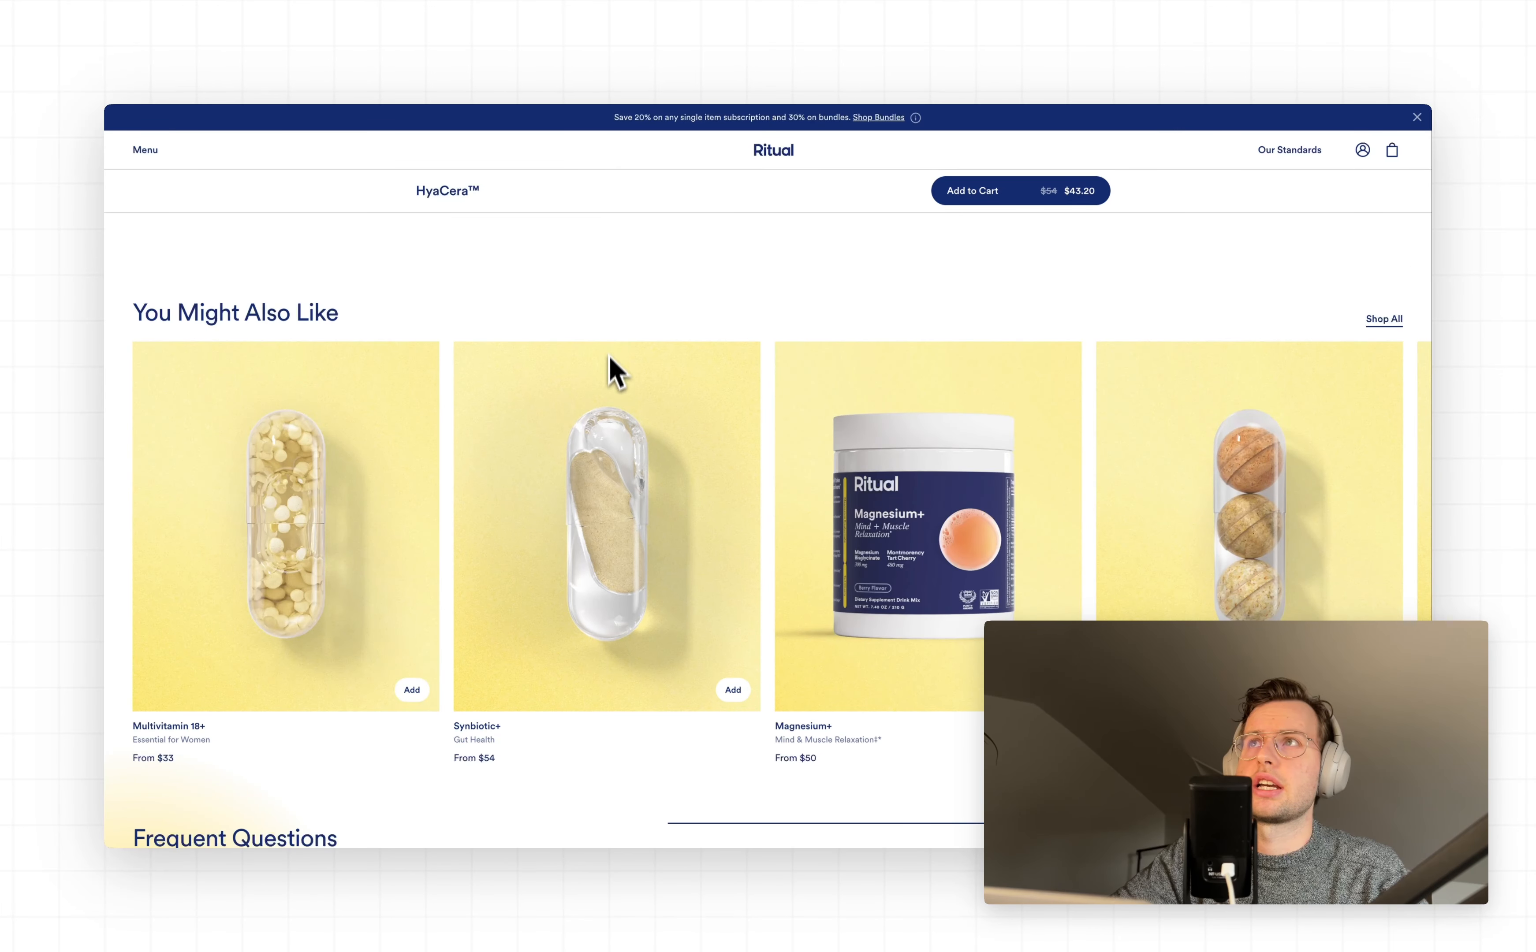
Examine the "You Might Also Like" product carousel on the Ritual product page as a design reference.
scroll(610, 384, "down", 1)
scroll(610, 384, "up", 2)
scroll(611, 384, "down", 1)
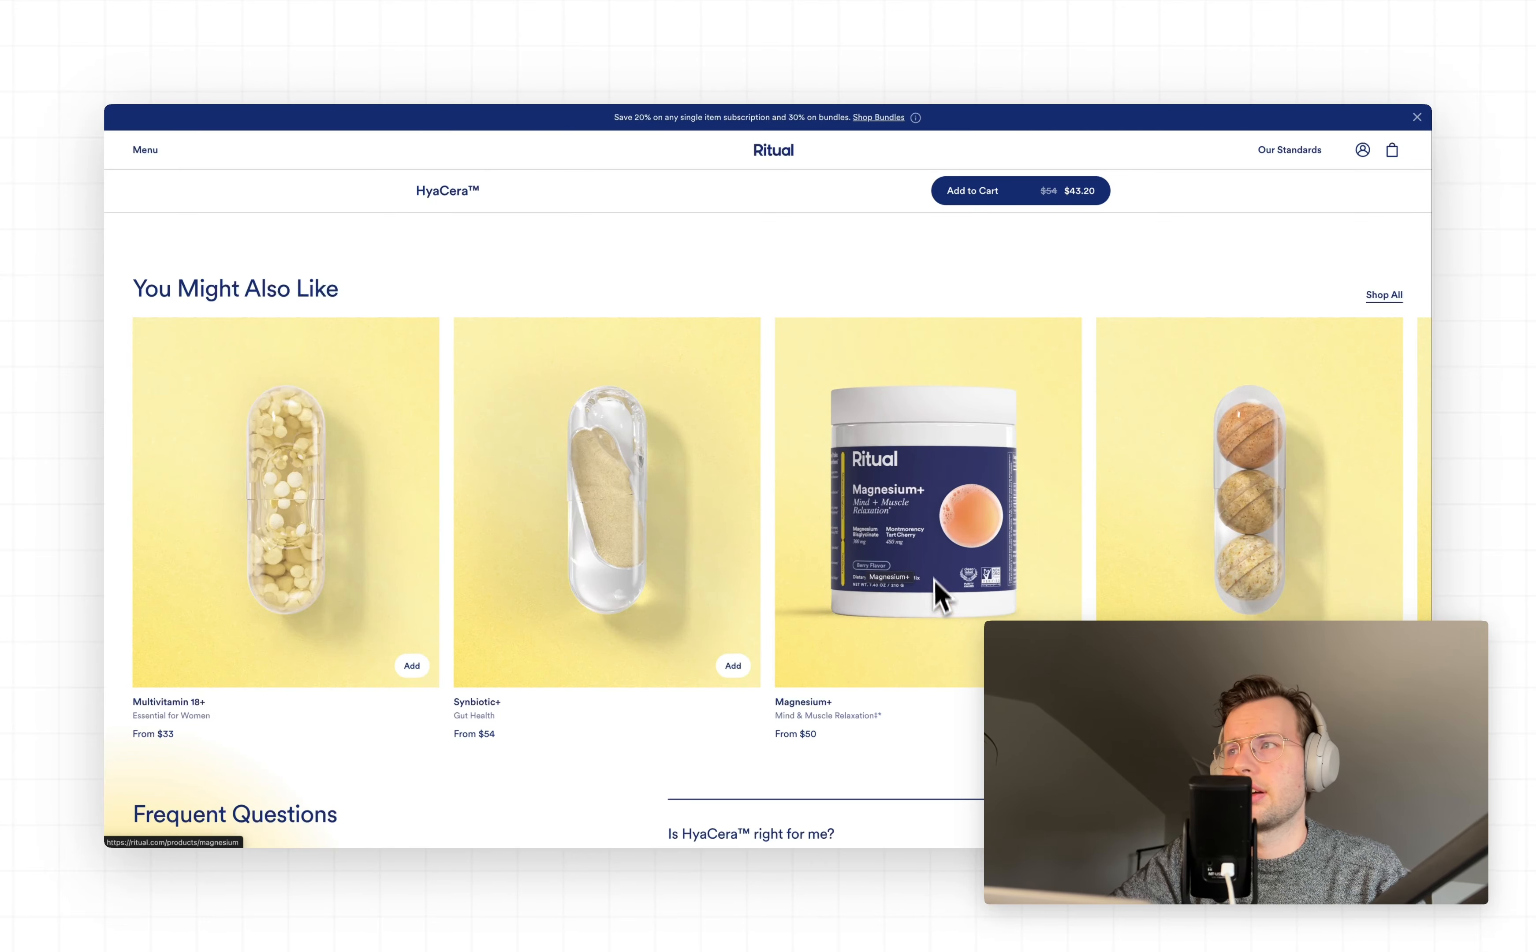
scroll(938, 557, "up", 2)
scroll(935, 552, "down", 2)
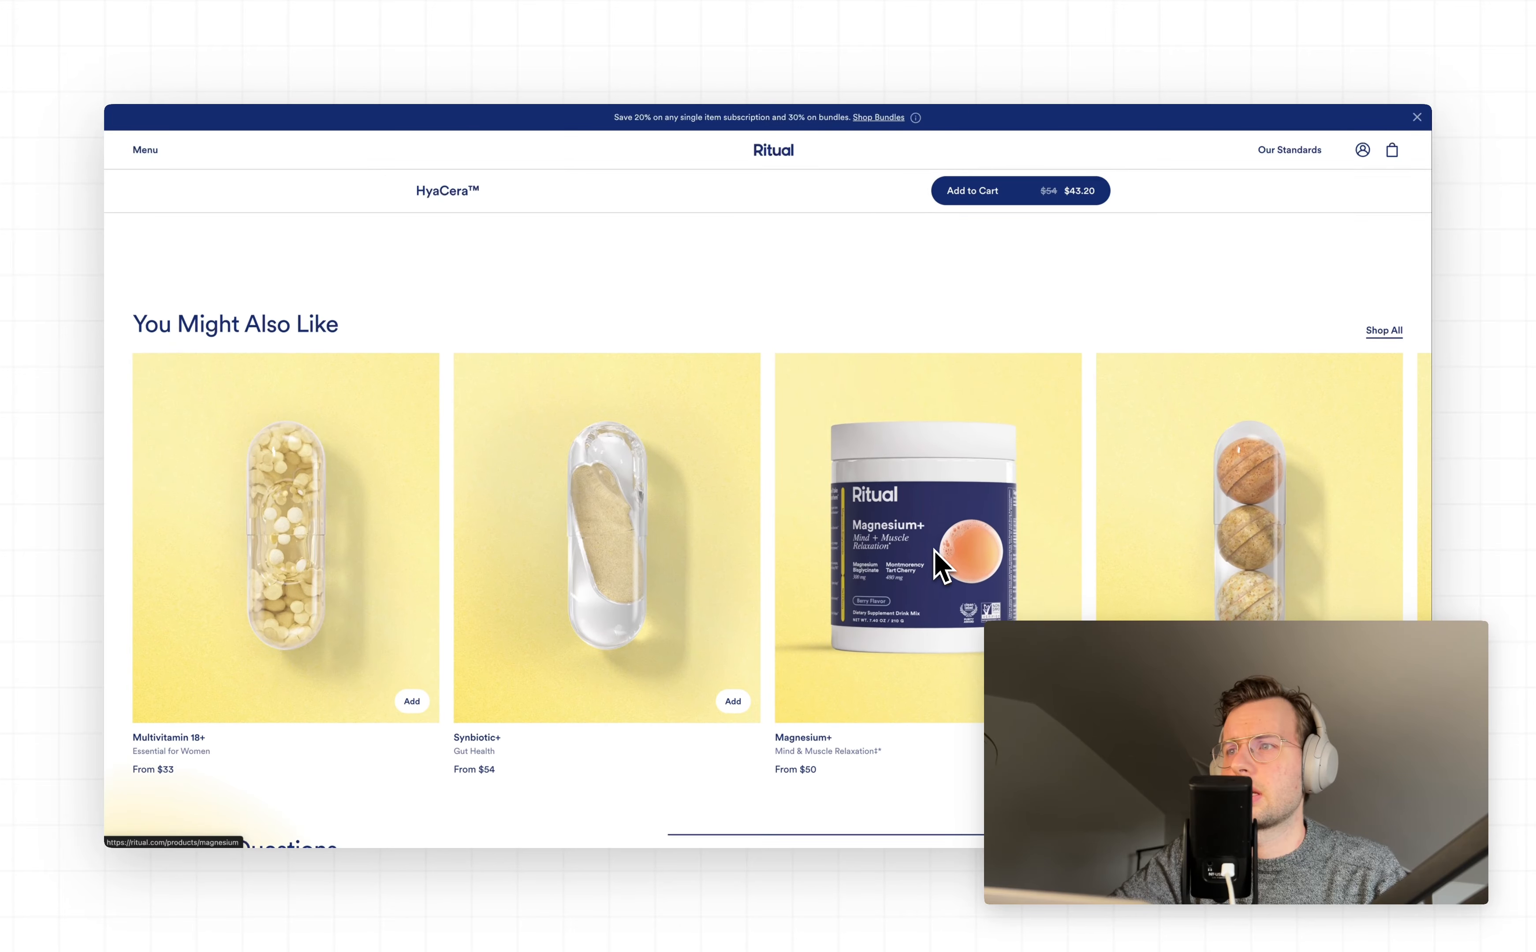
scroll(813, 426, "down", 1)
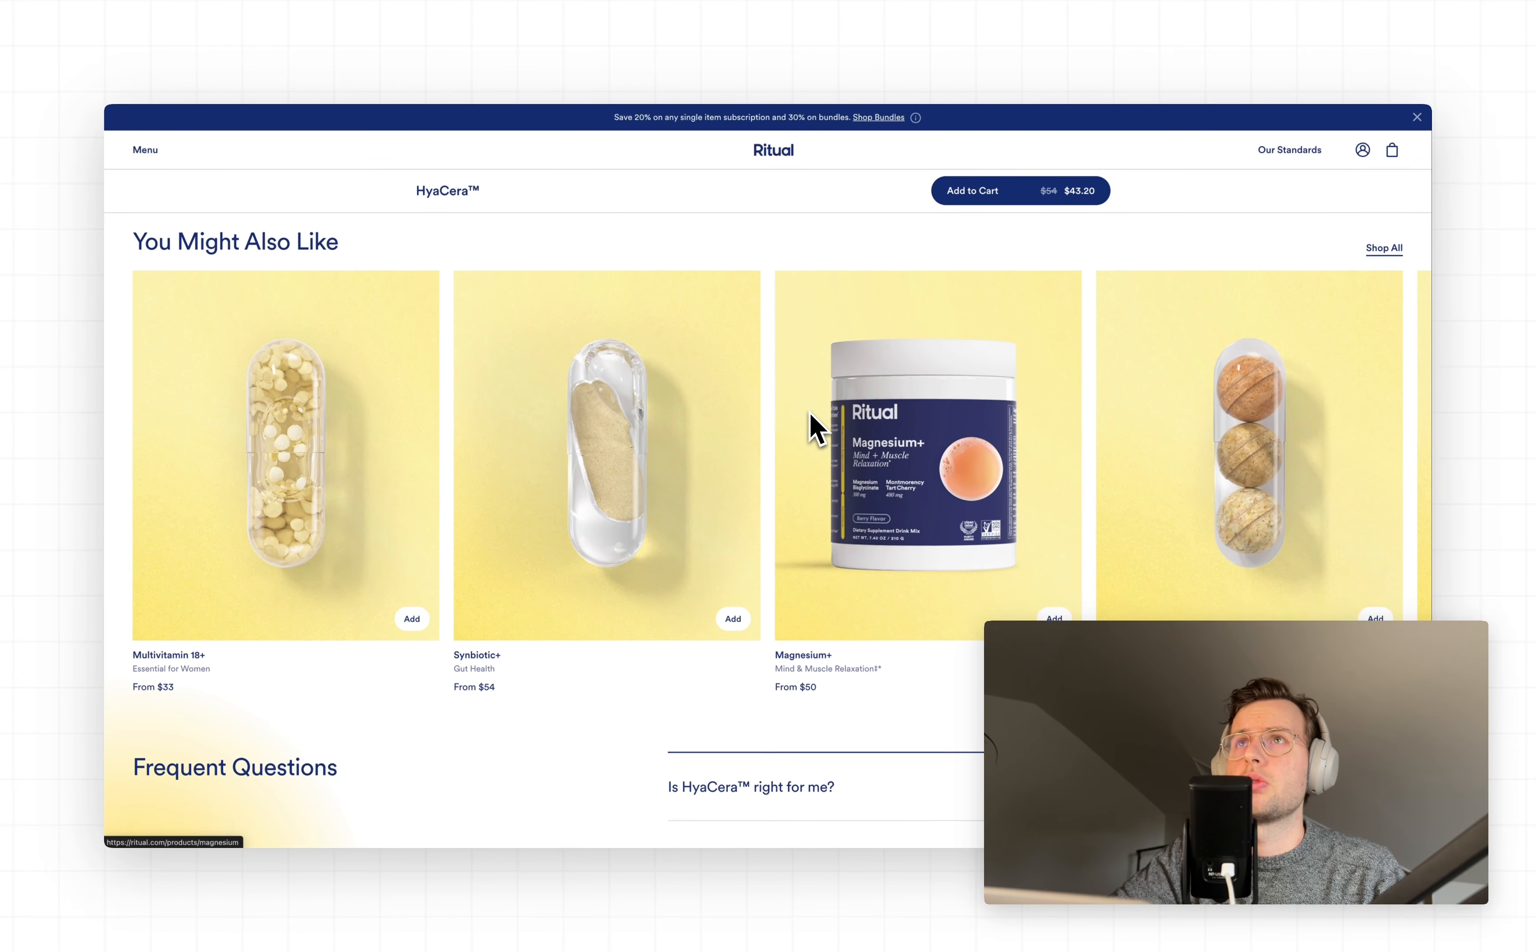
Switch to the Flexi app's Shopify App Store listing and its Slider Sections library, and browse the available sections.
left_click(530, 54)
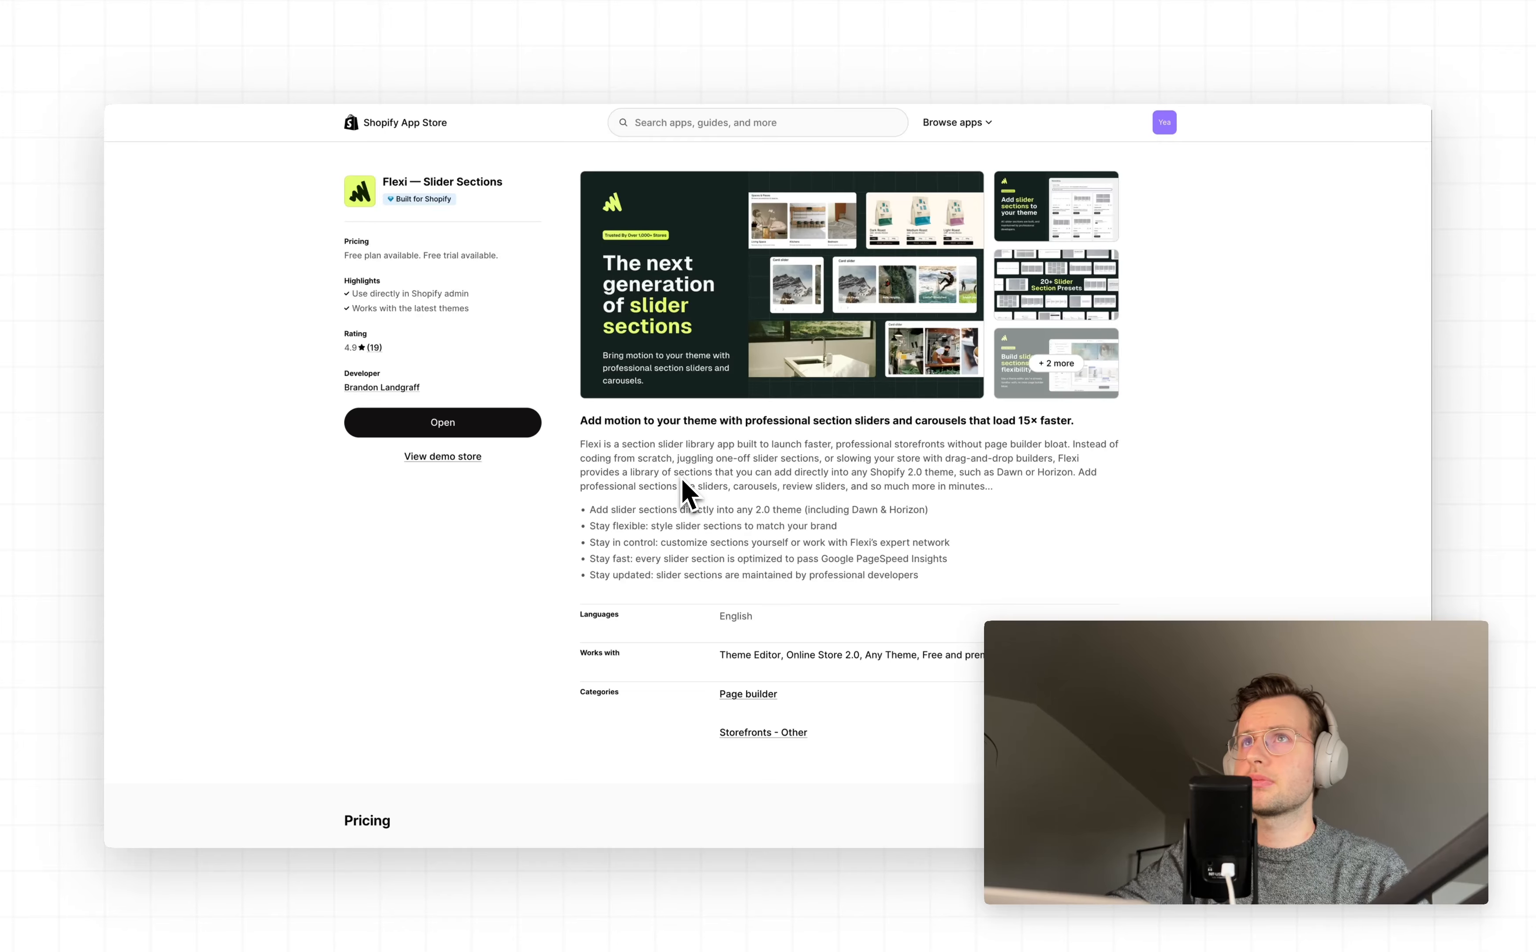
left_click(401, 53)
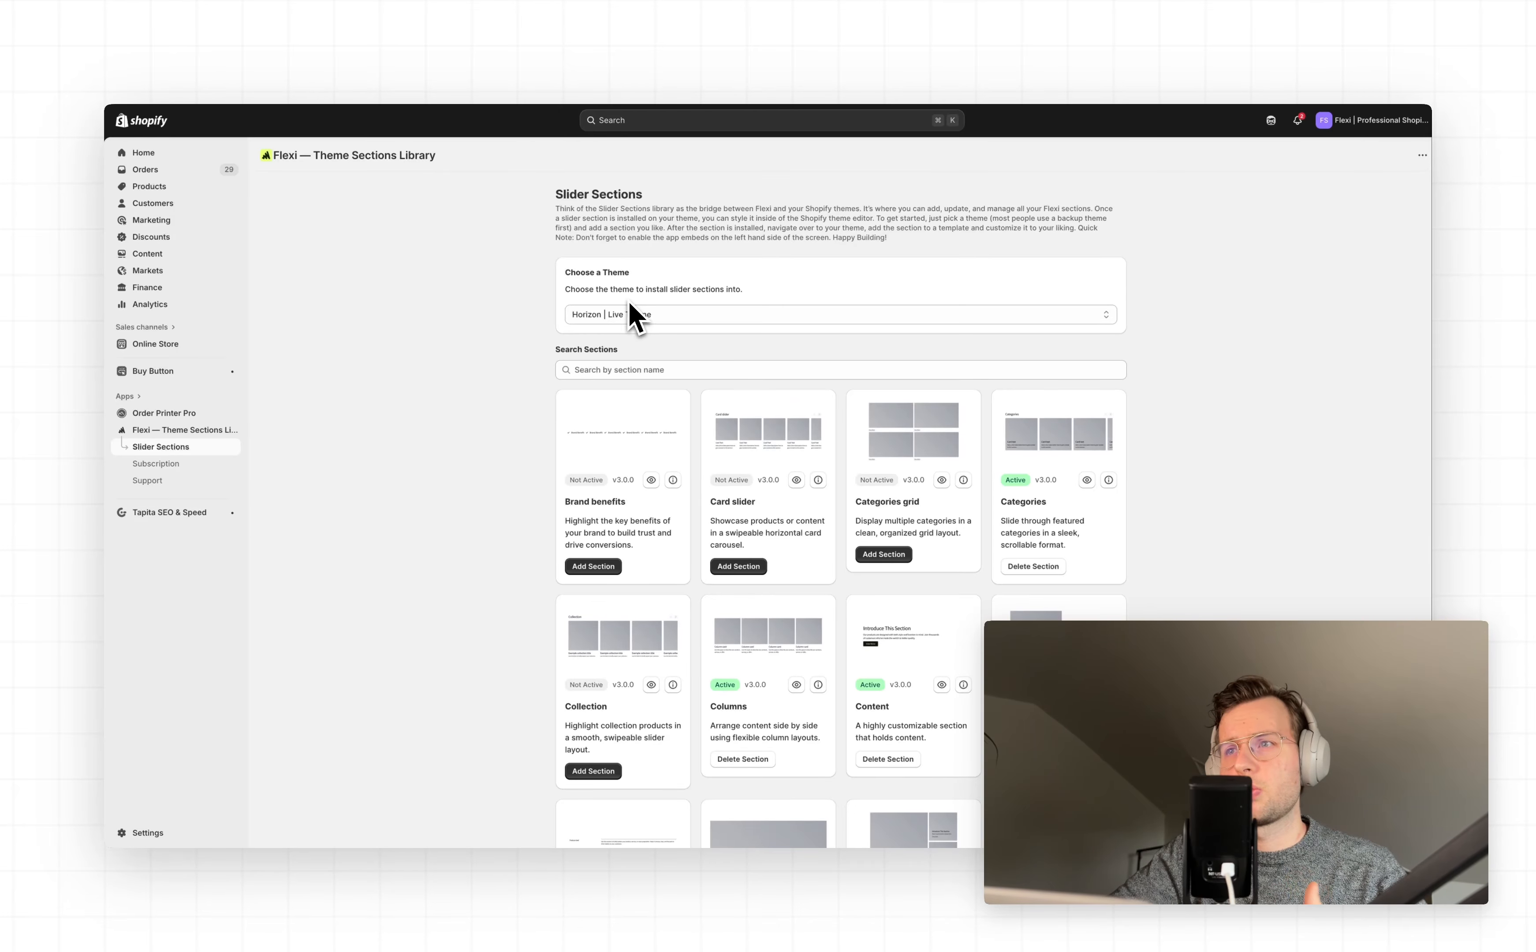
scroll(884, 513, "down", 3)
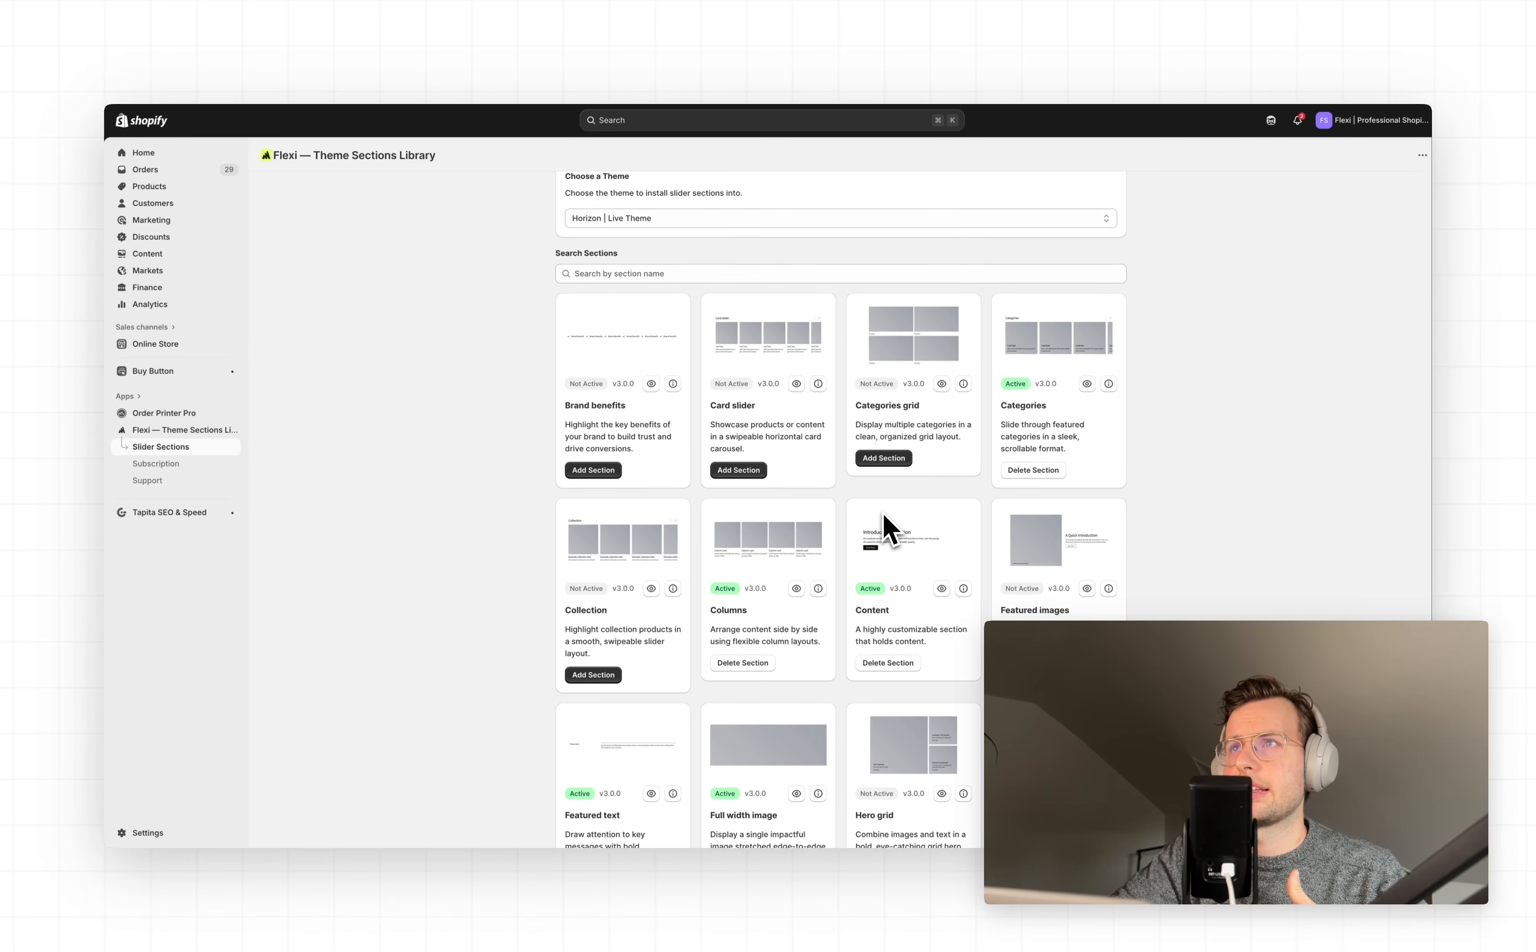
scroll(883, 513, "up", 3)
scroll(807, 460, "down", 3)
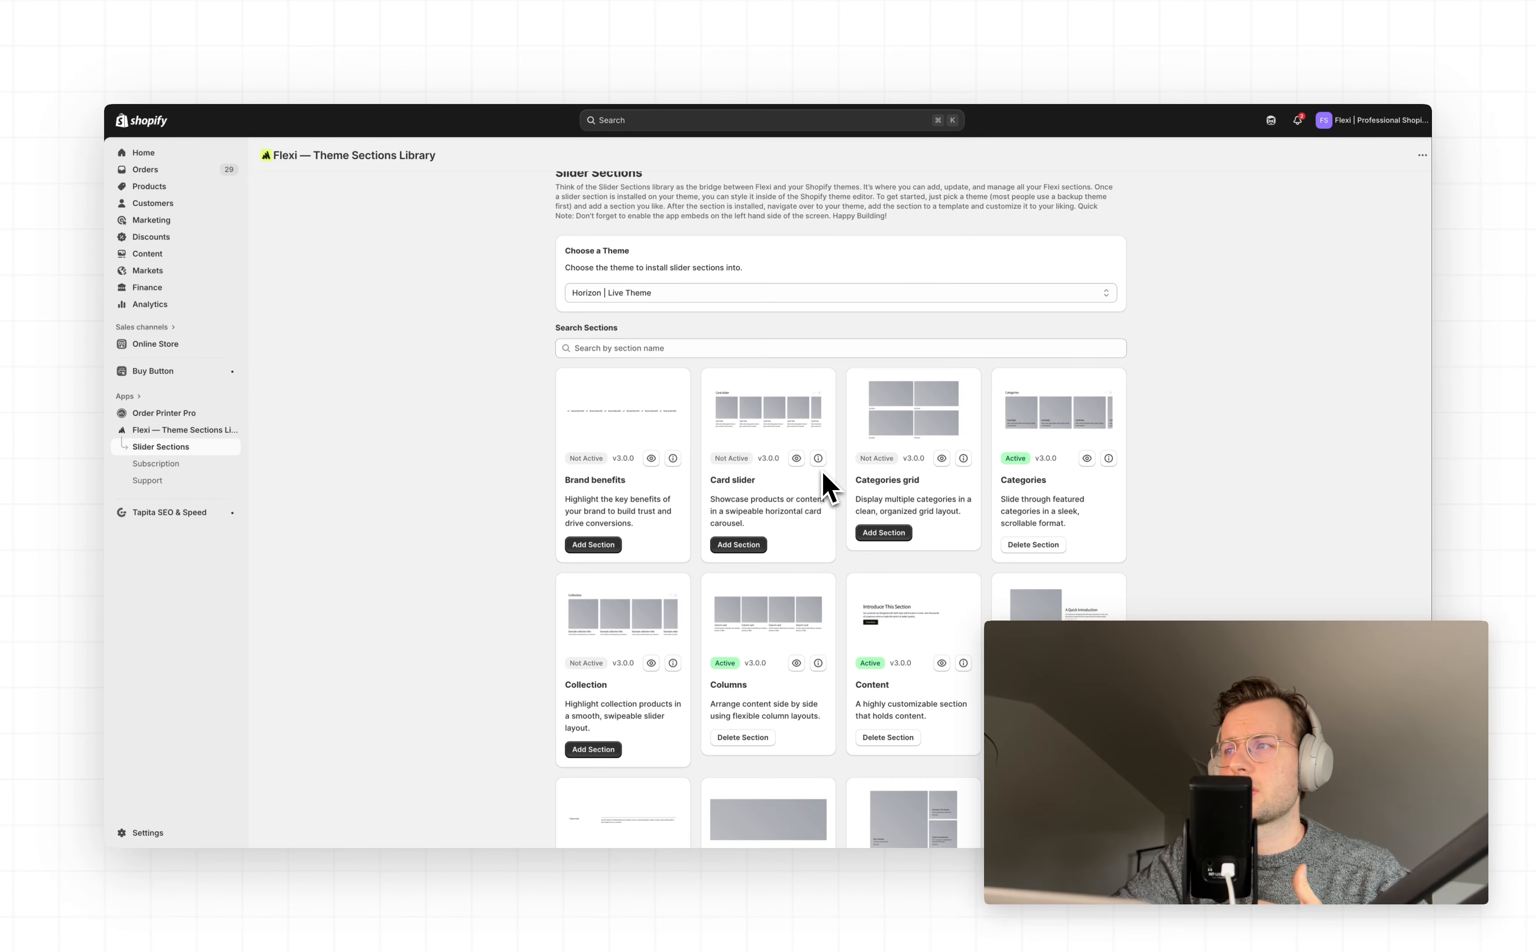
scroll(820, 488, "down", 3)
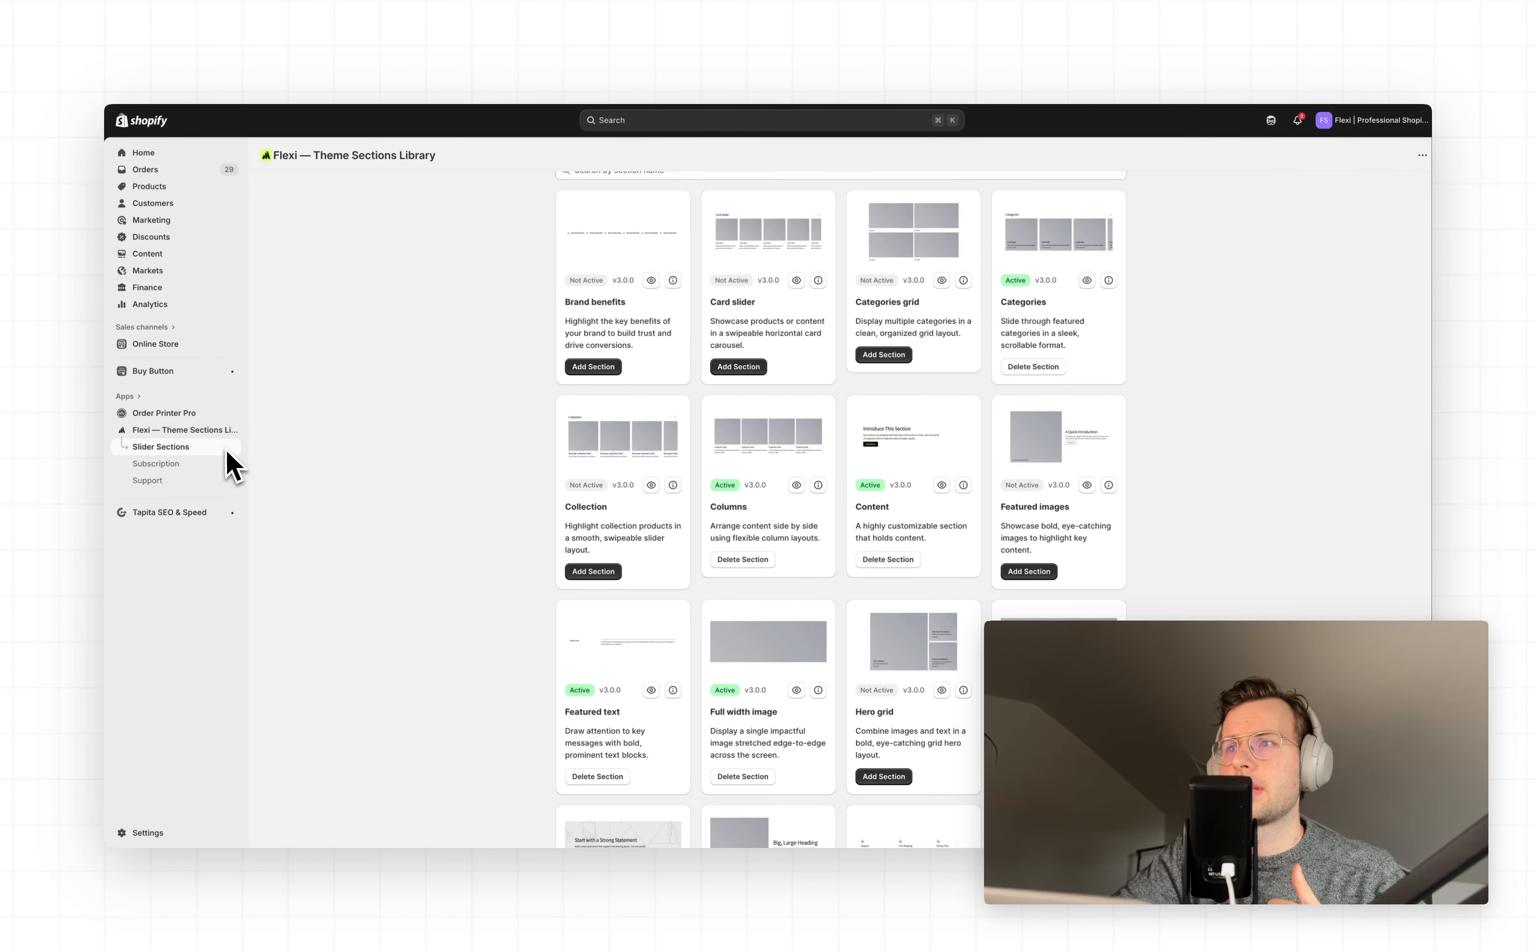
scroll(673, 577, "down", 15)
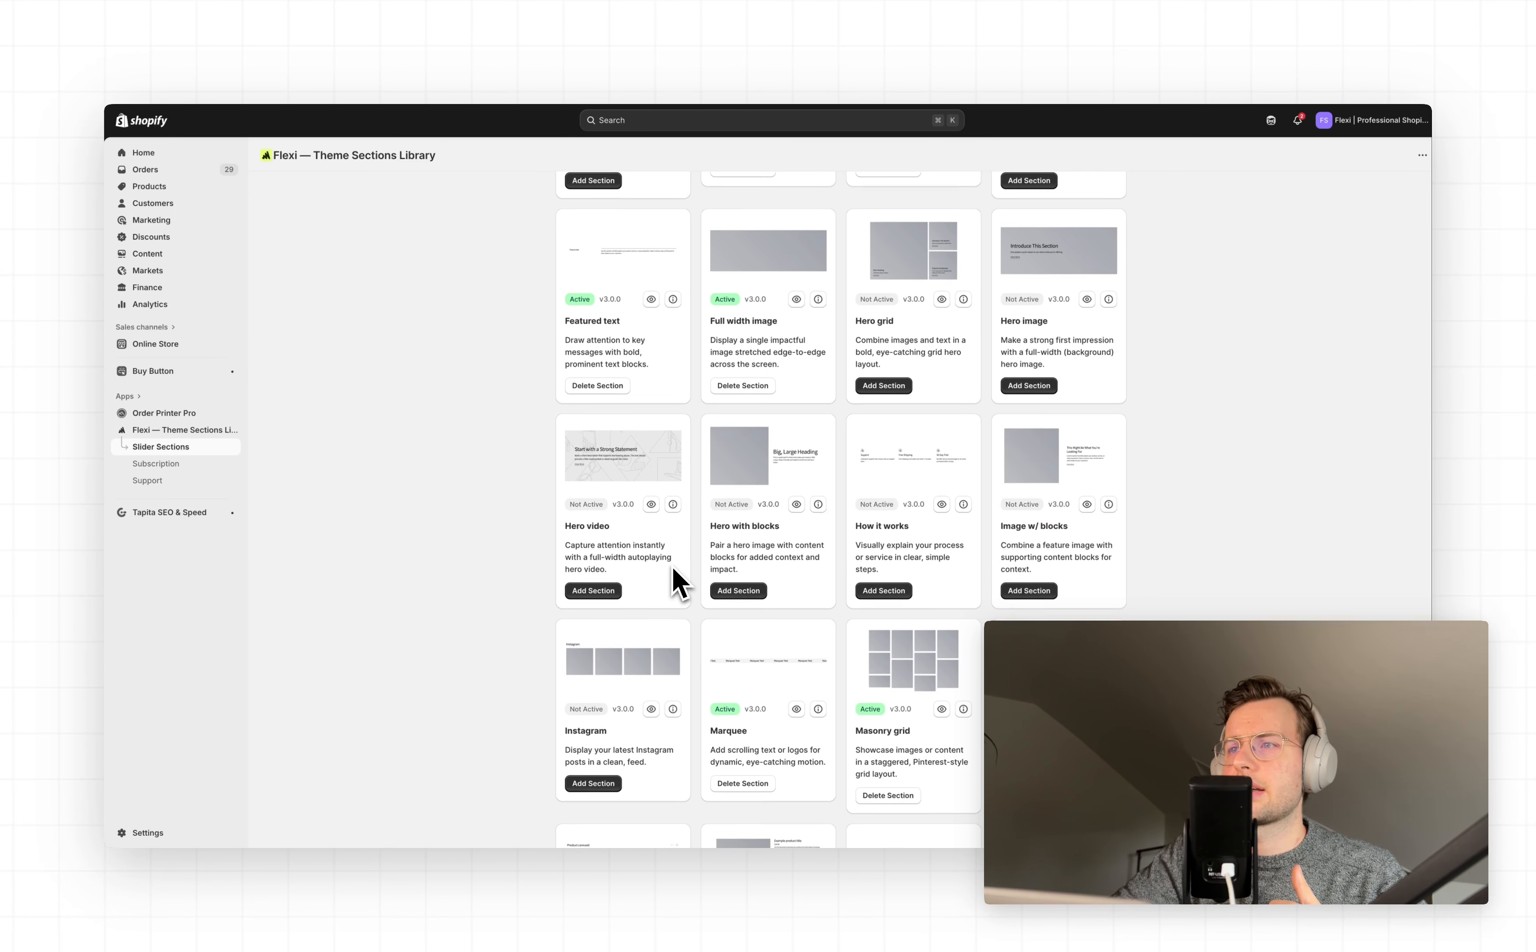
scroll(674, 577, "down", 8)
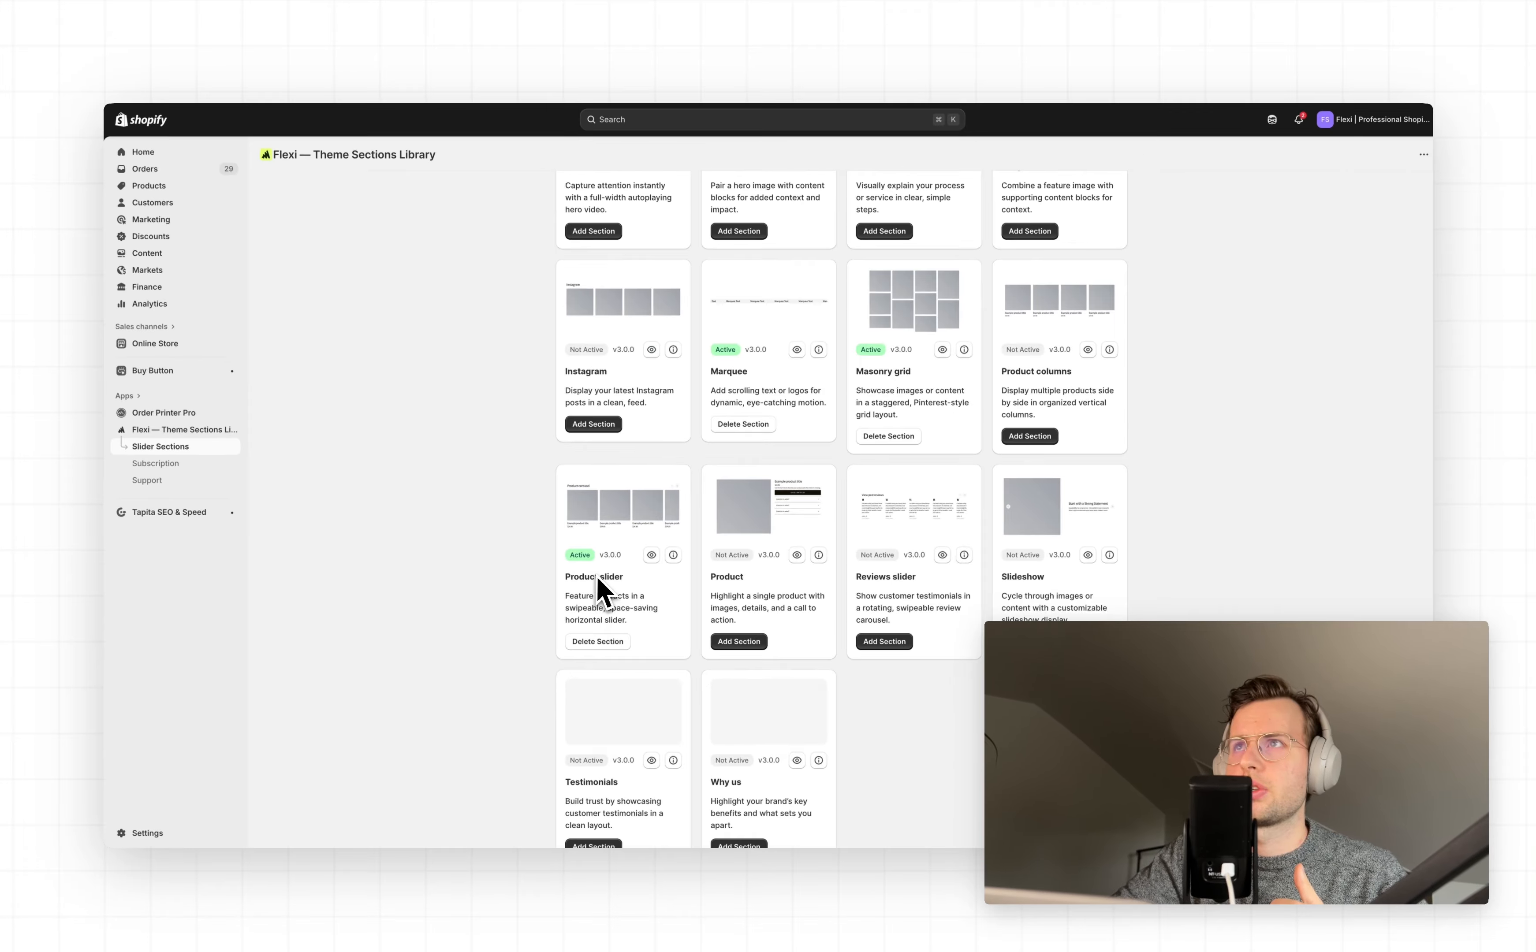
scroll(596, 555, "up", 20)
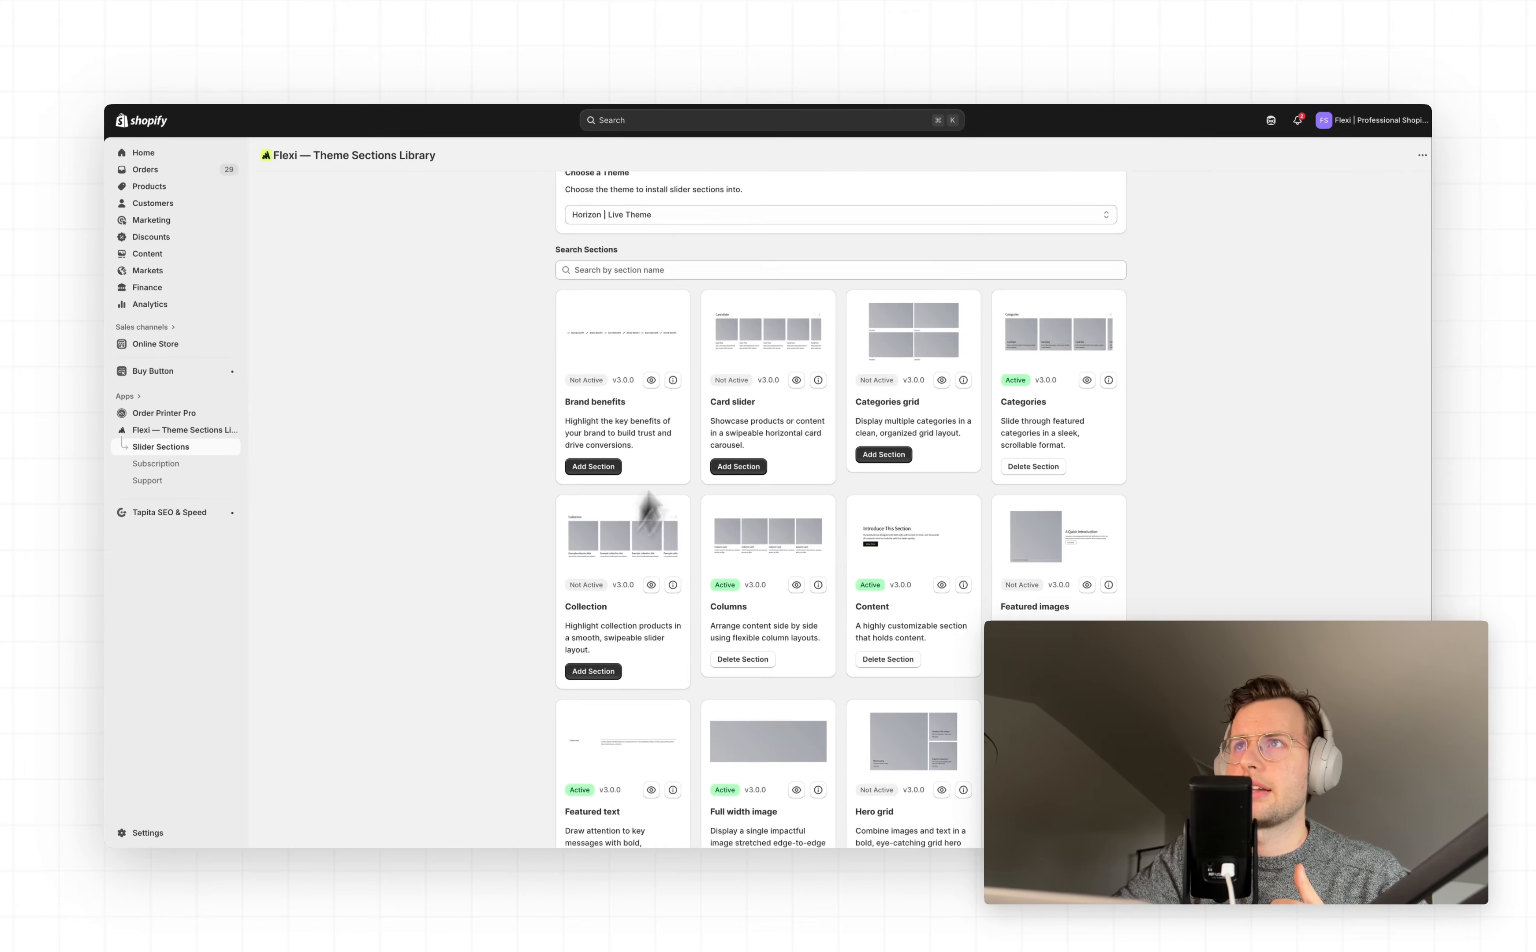
Check which themes the Flexi sections can be installed into, keeping Horizon | Live Theme, and find the Product slider section.
left_click(753, 218)
left_click(488, 283)
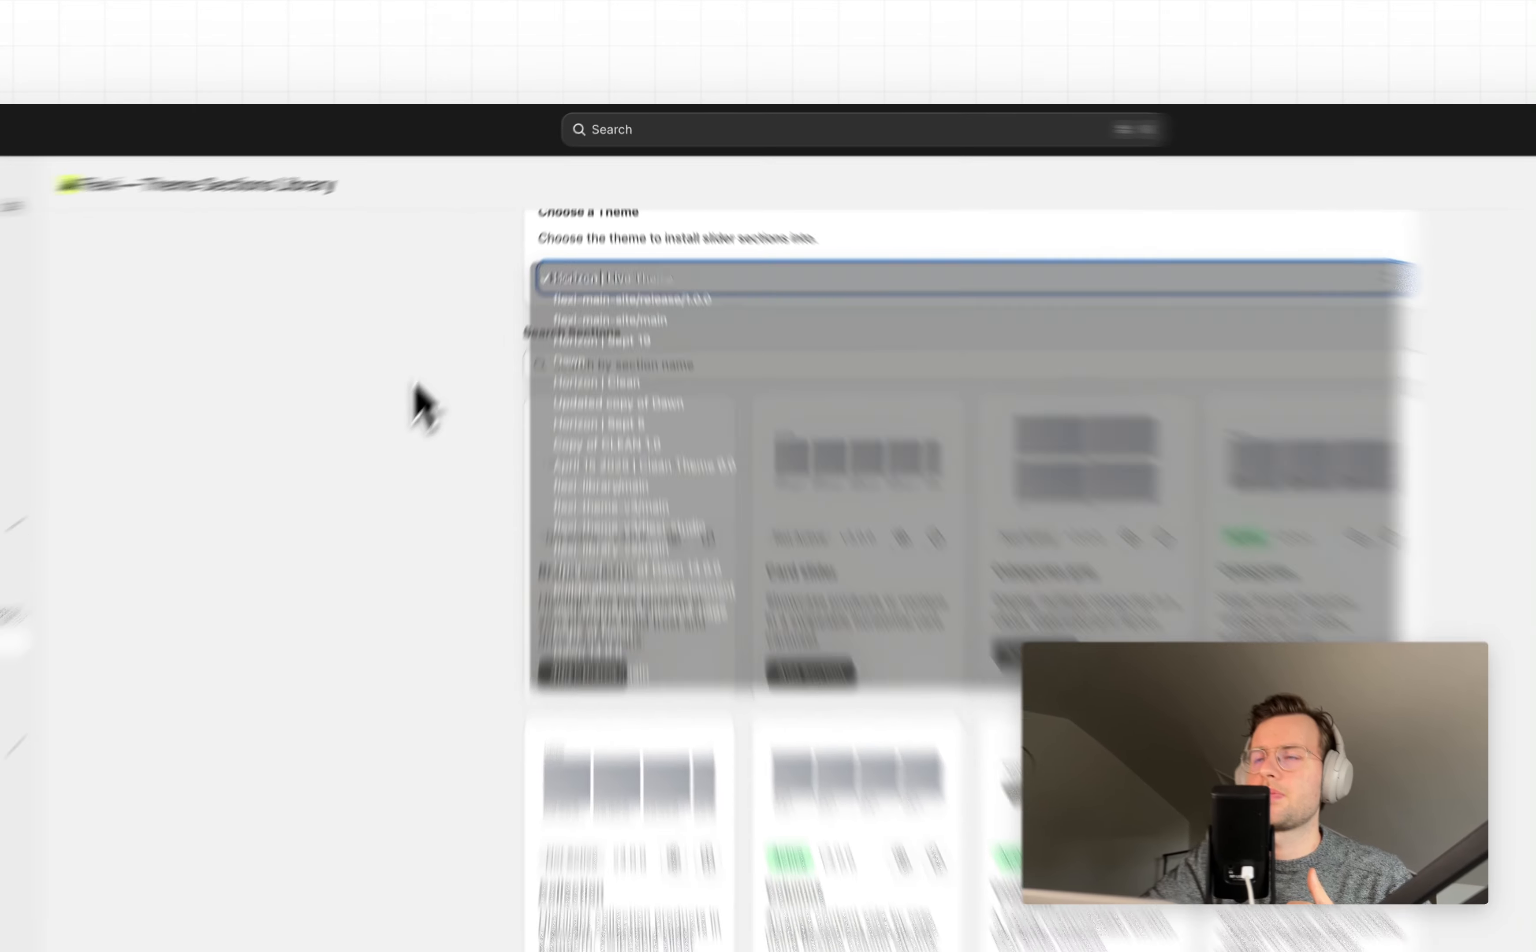
scroll(549, 375, "down", 2)
scroll(549, 375, "down", 12)
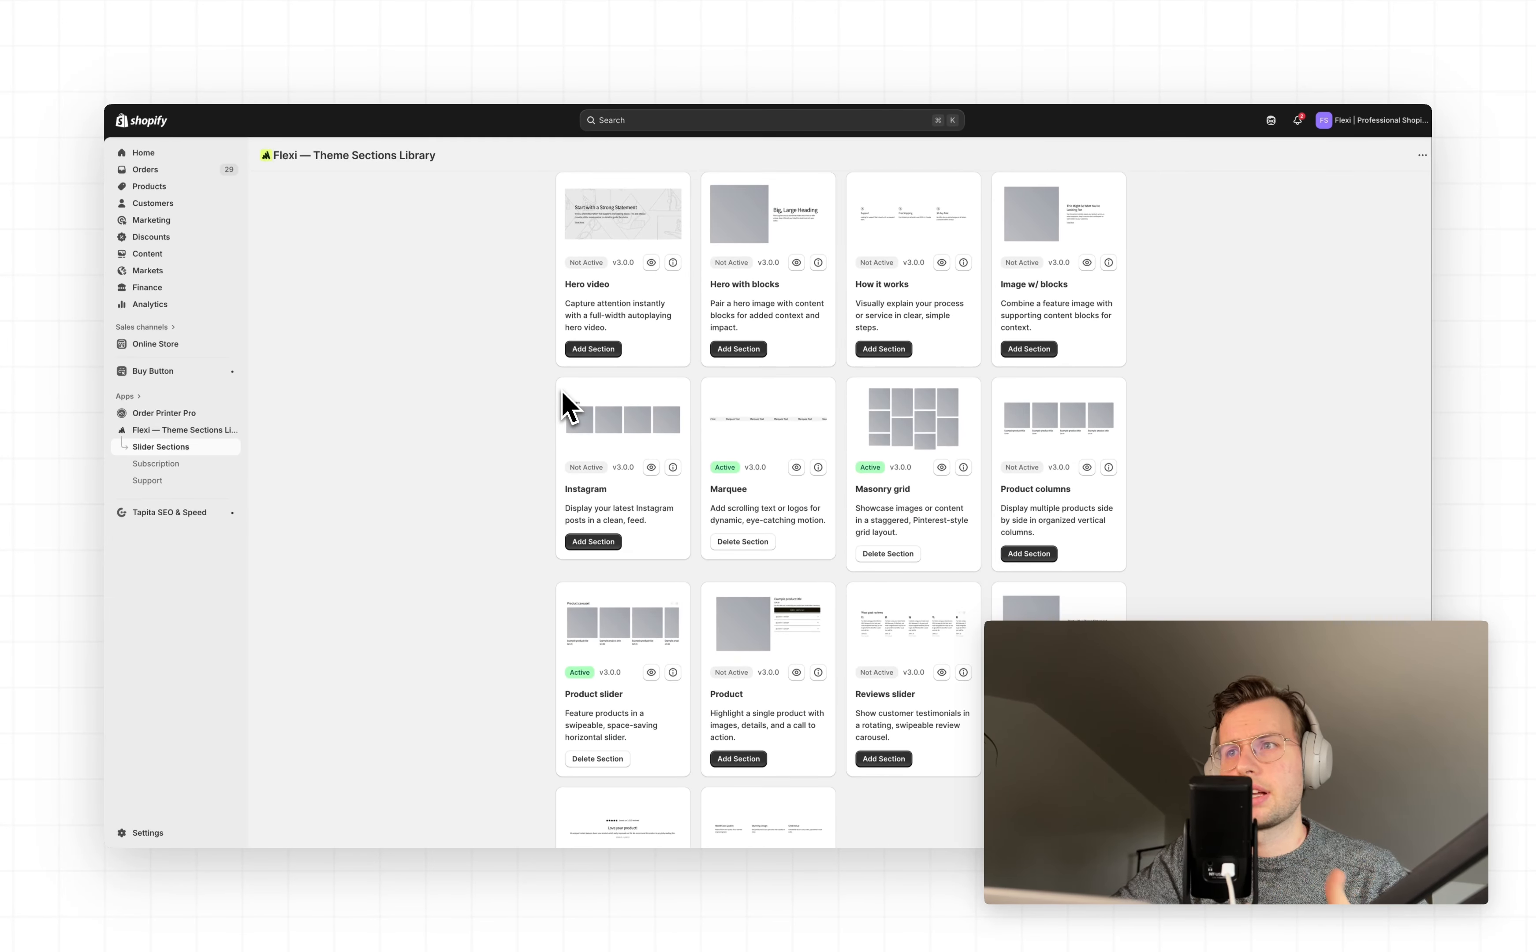
scroll(563, 404, "down", 1)
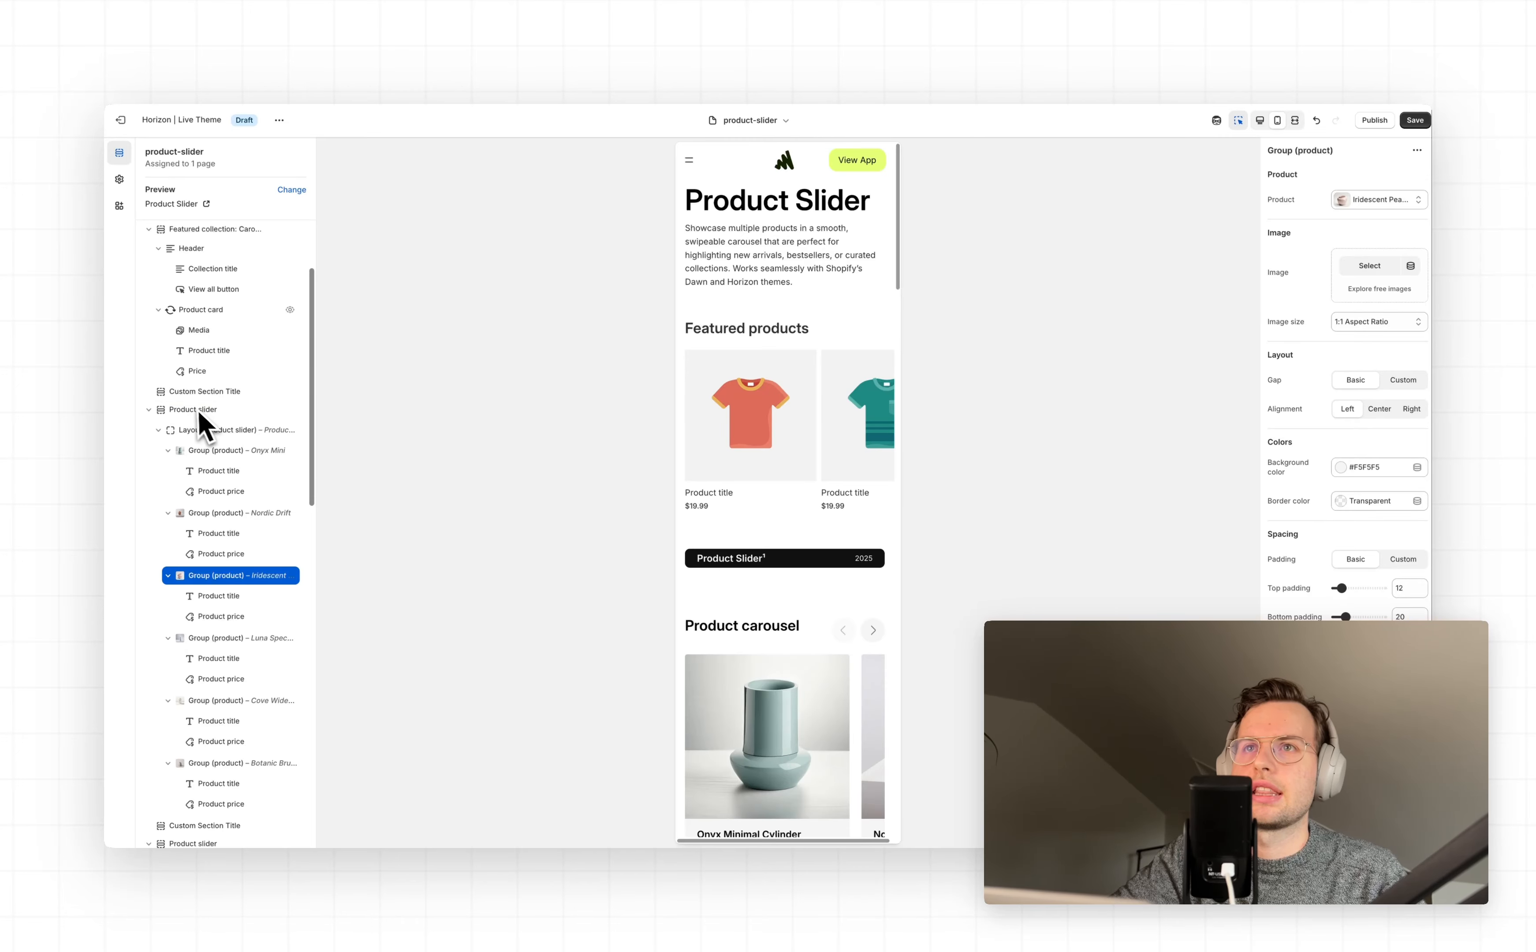
In the theme editor, collapse the Featured collection carousel and add a Flexi Product slider section directly below it.
scroll(199, 341, "up", 3)
left_click(150, 295)
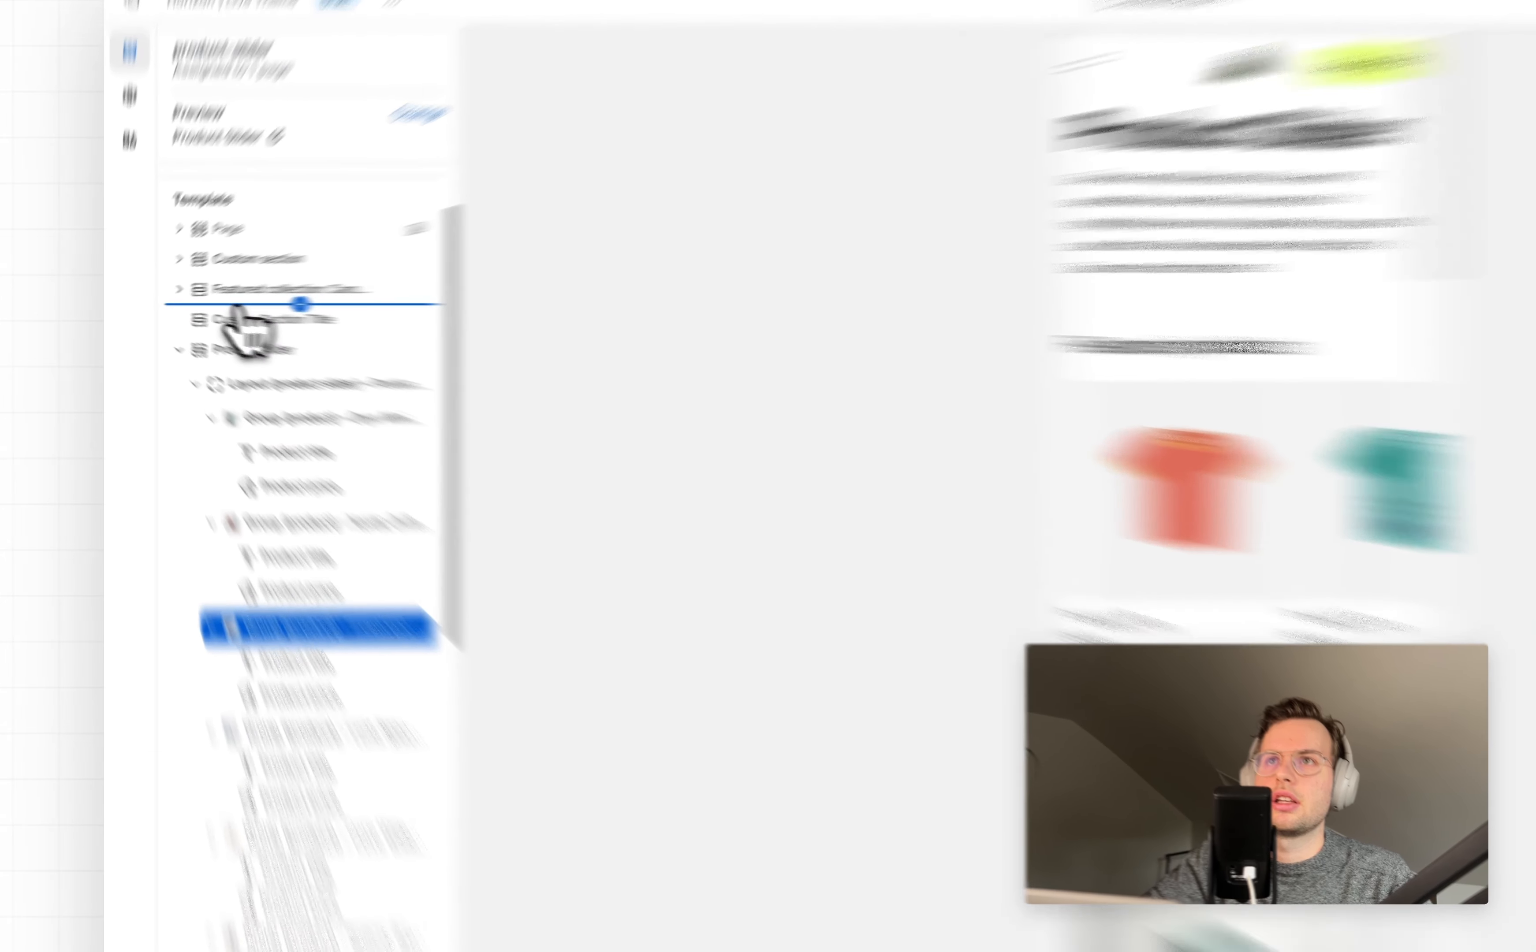
left_click(183, 304)
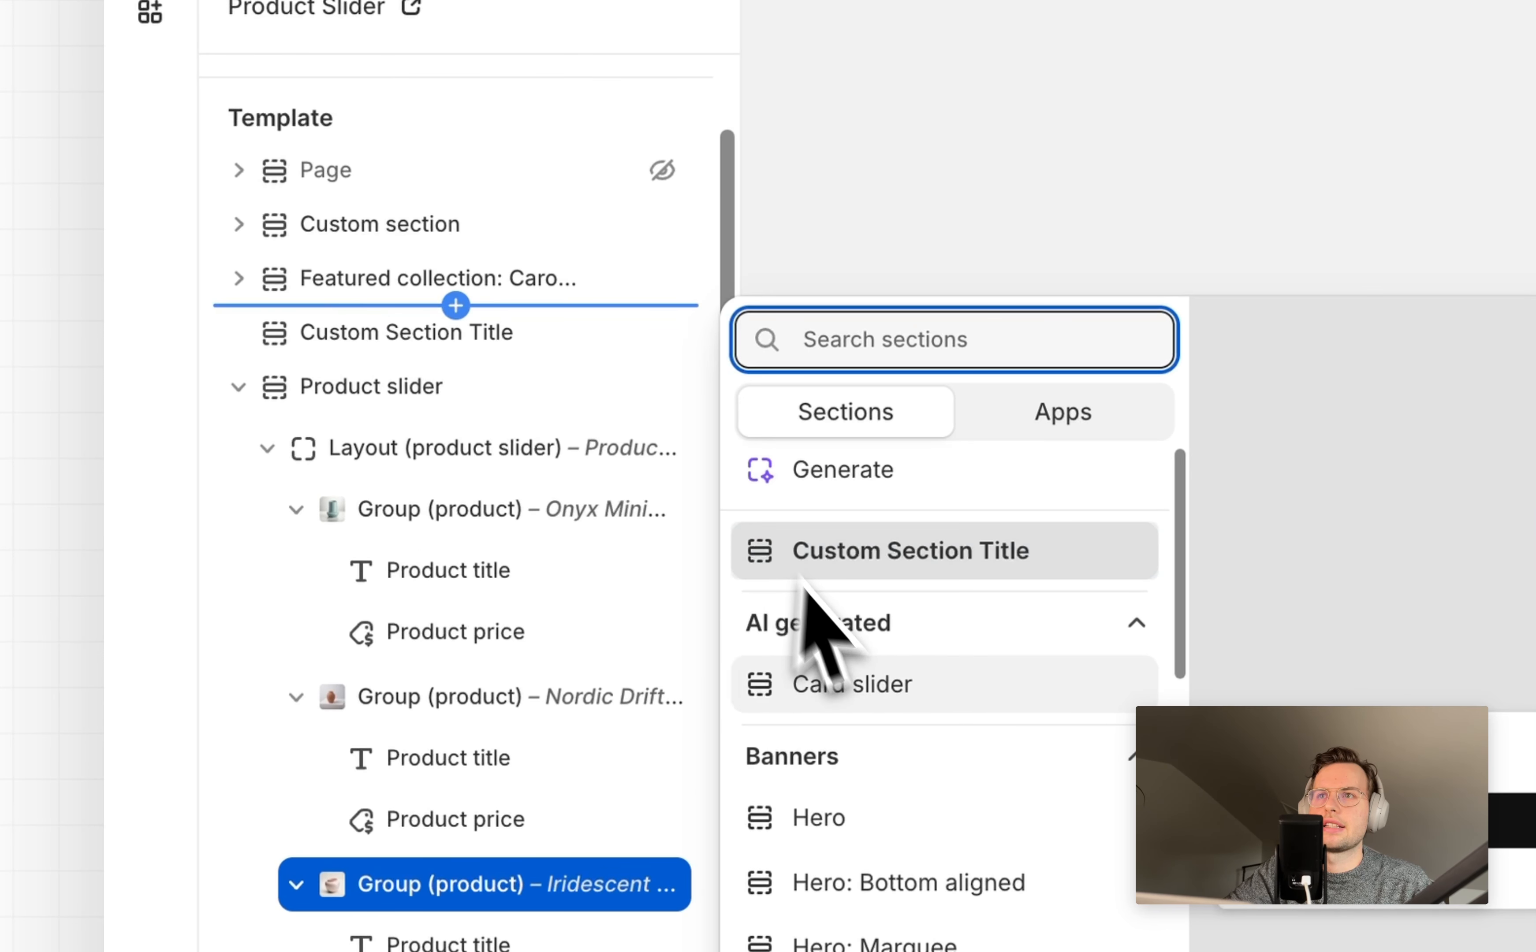
scroll(354, 429, "down", 1)
scroll(883, 734, "down", 10)
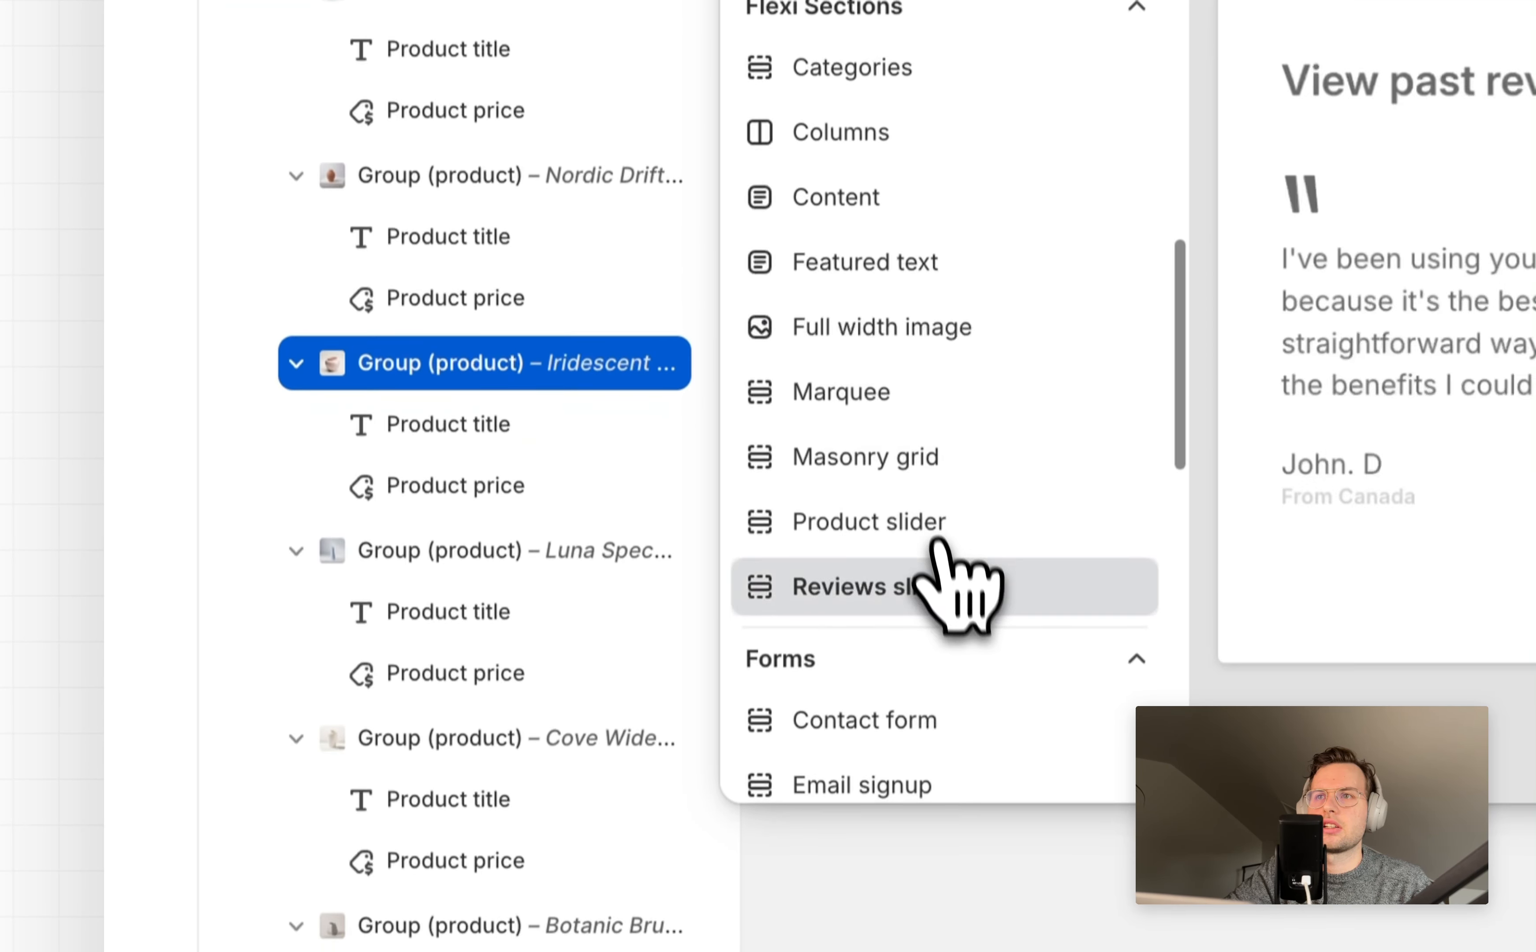
left_click(927, 523)
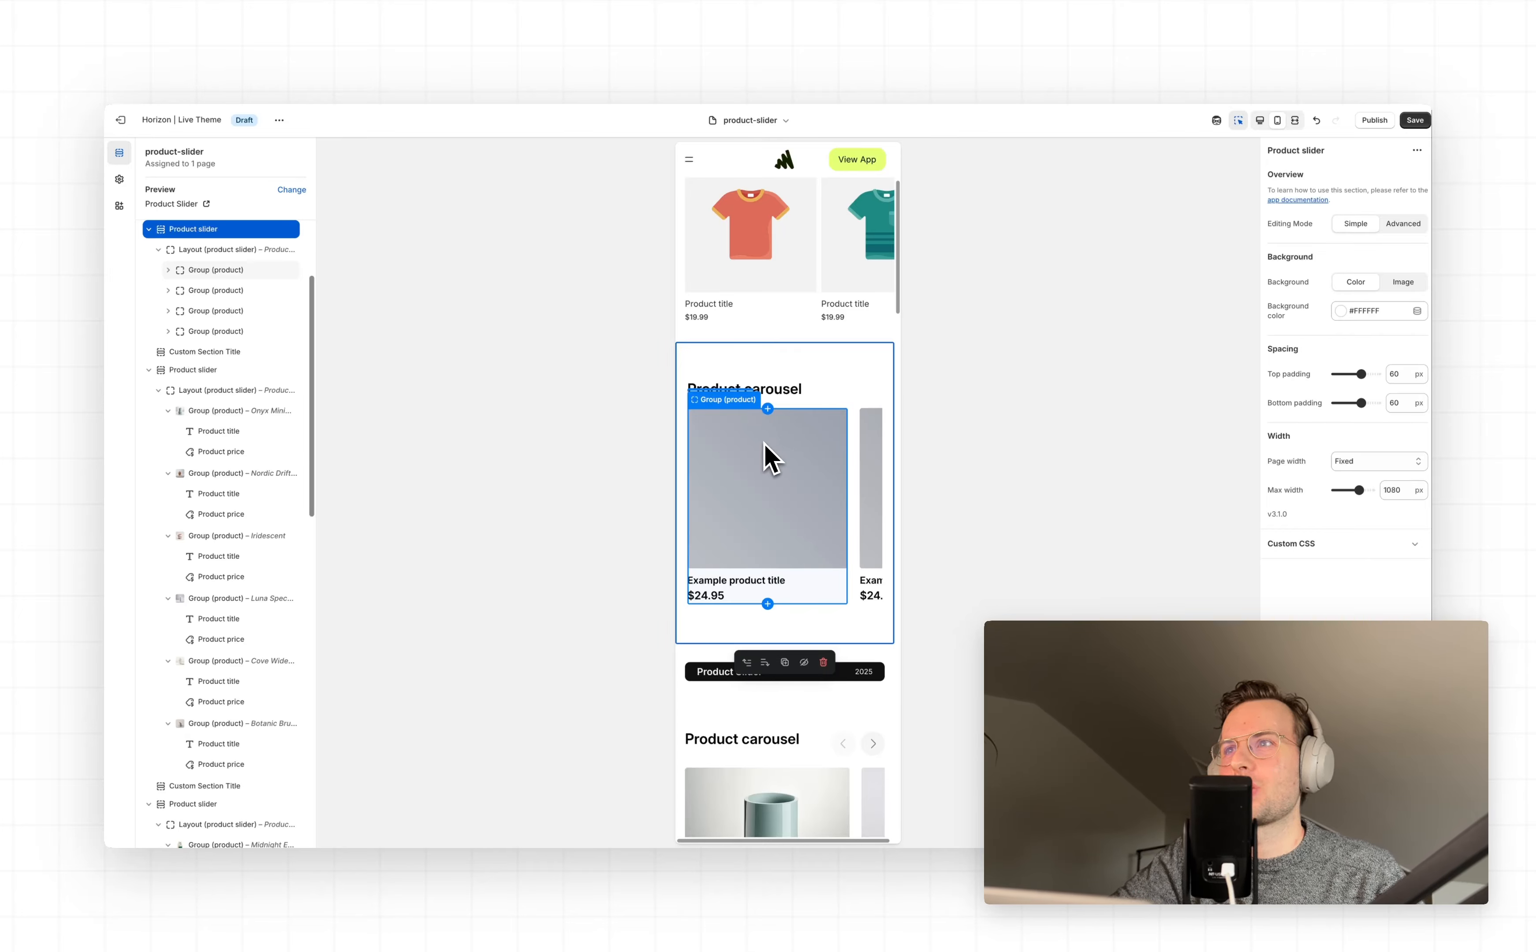
Open the settings of the first product group in the newly added Product slider.
left_click(765, 444)
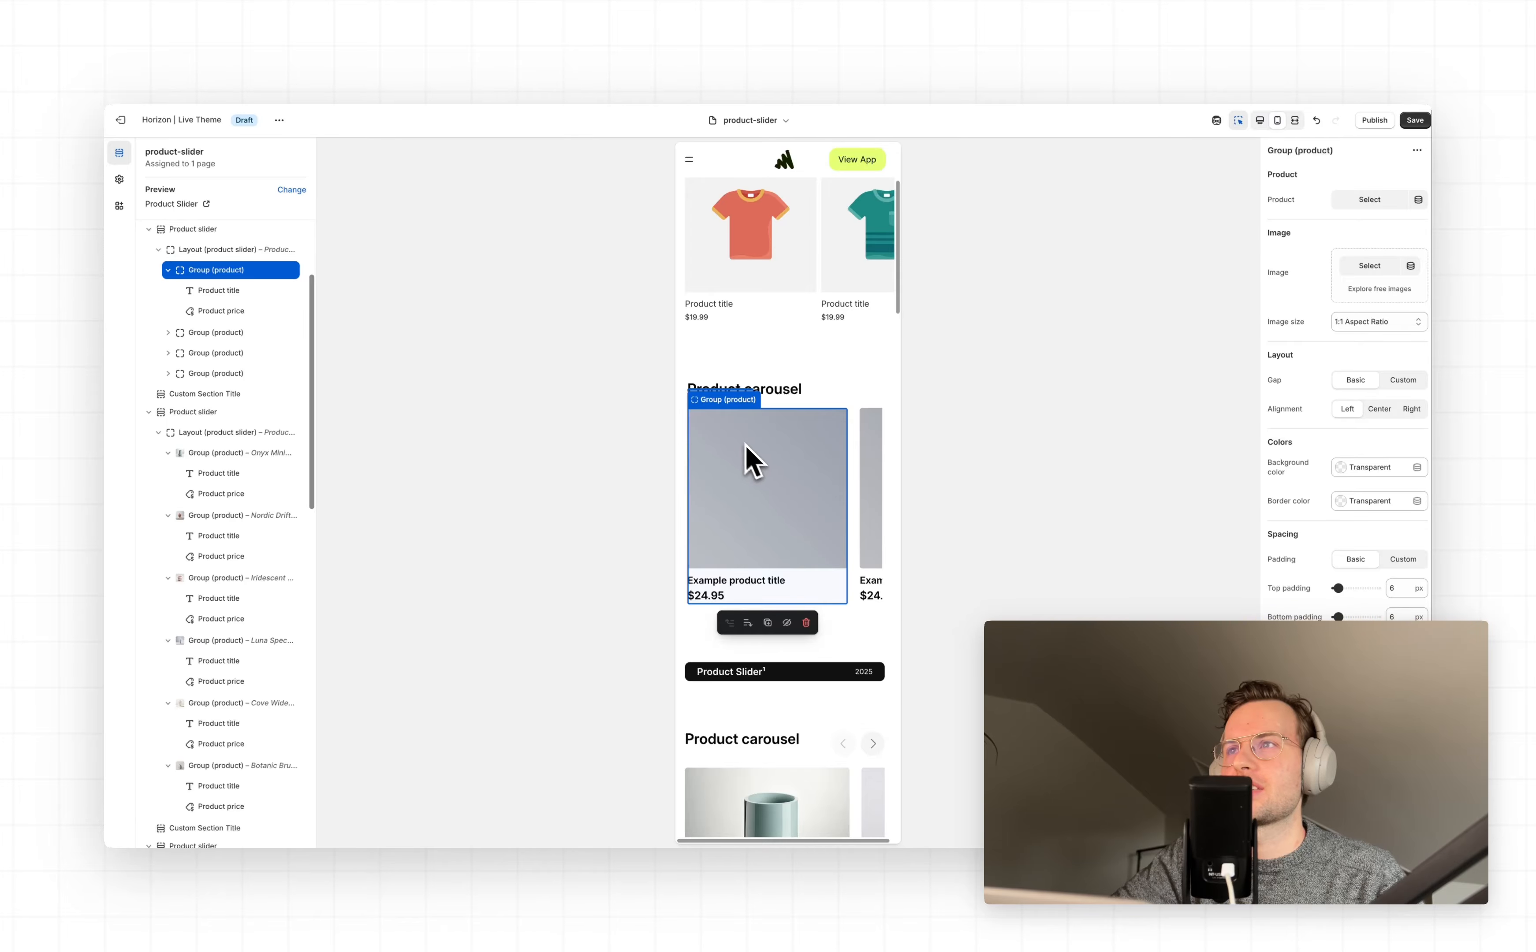
scroll(759, 467, "up", 2)
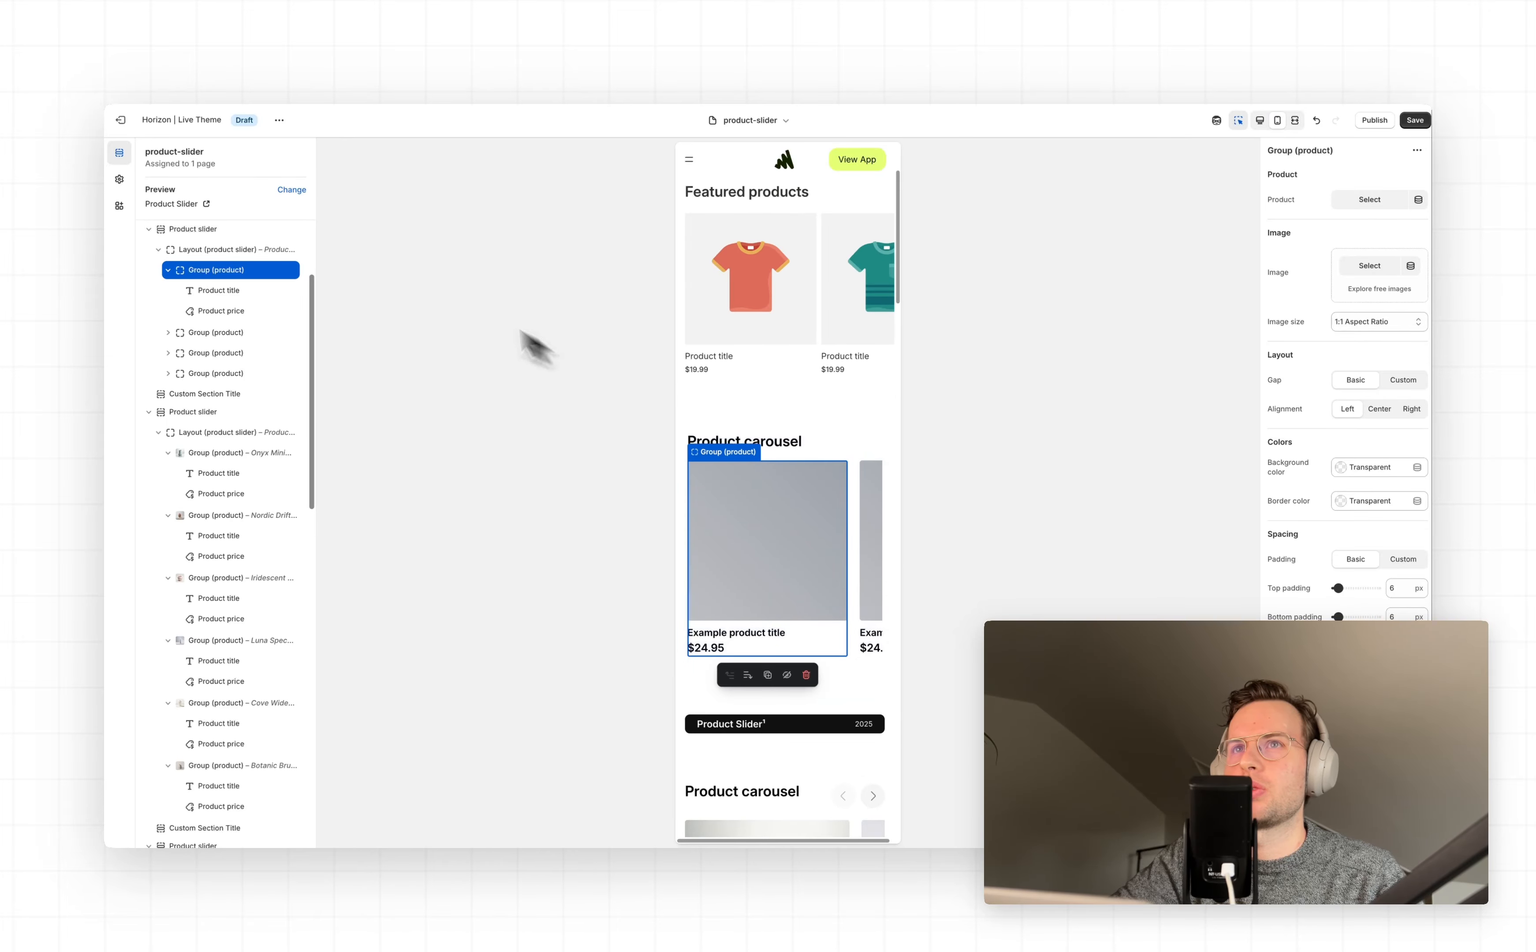
Inspect the new Product slider section's structure, its first product group and the second group's product choices.
scroll(277, 283, "up", 3)
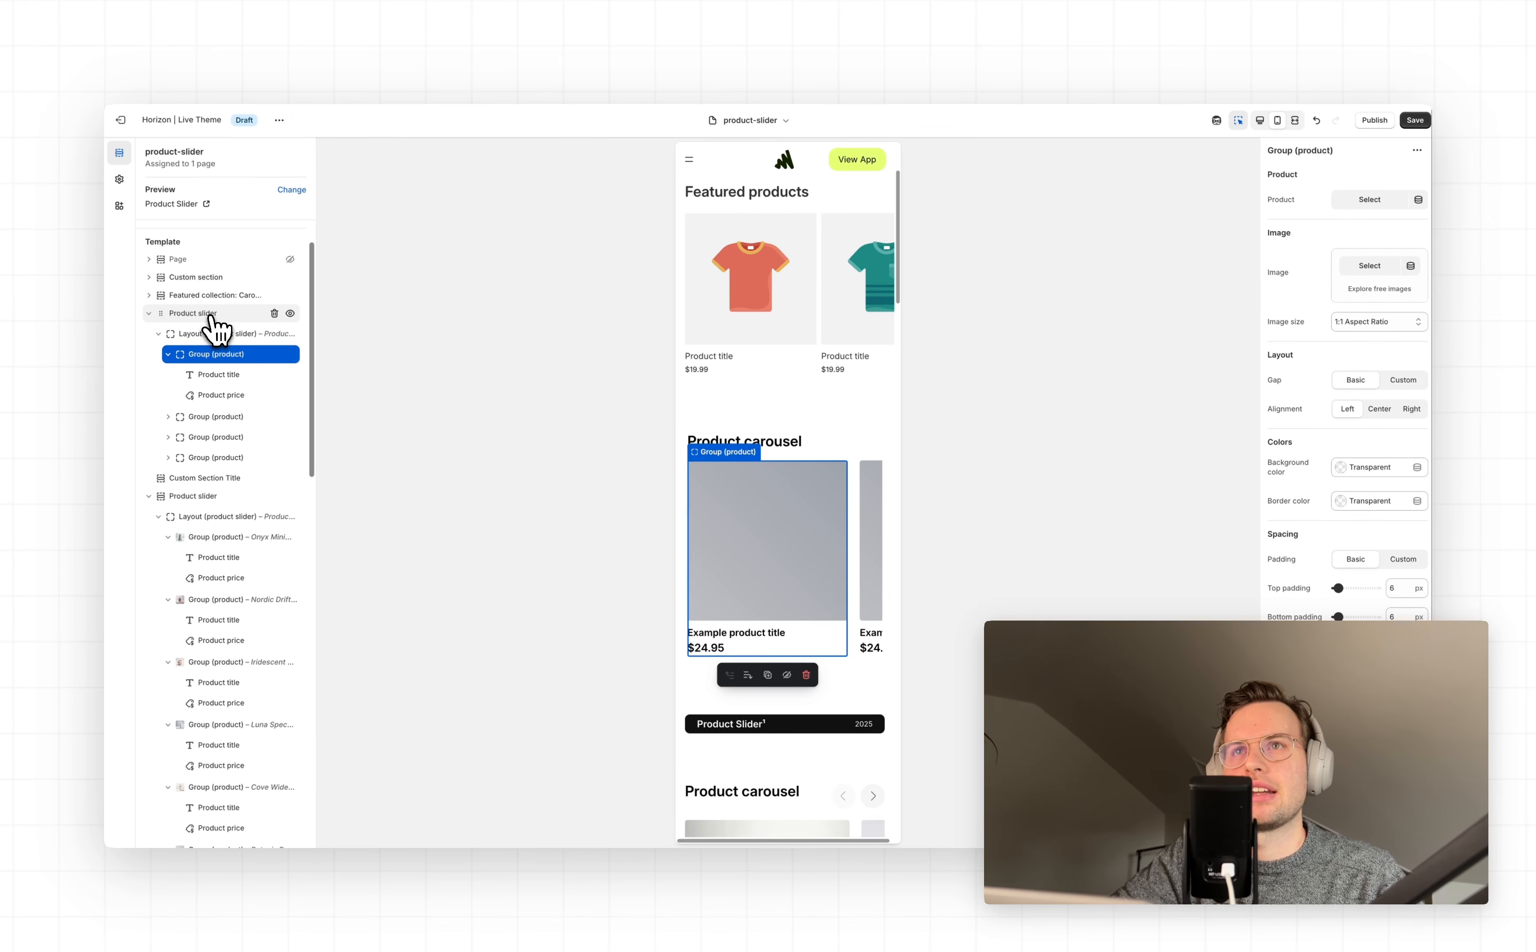
left_click(193, 314)
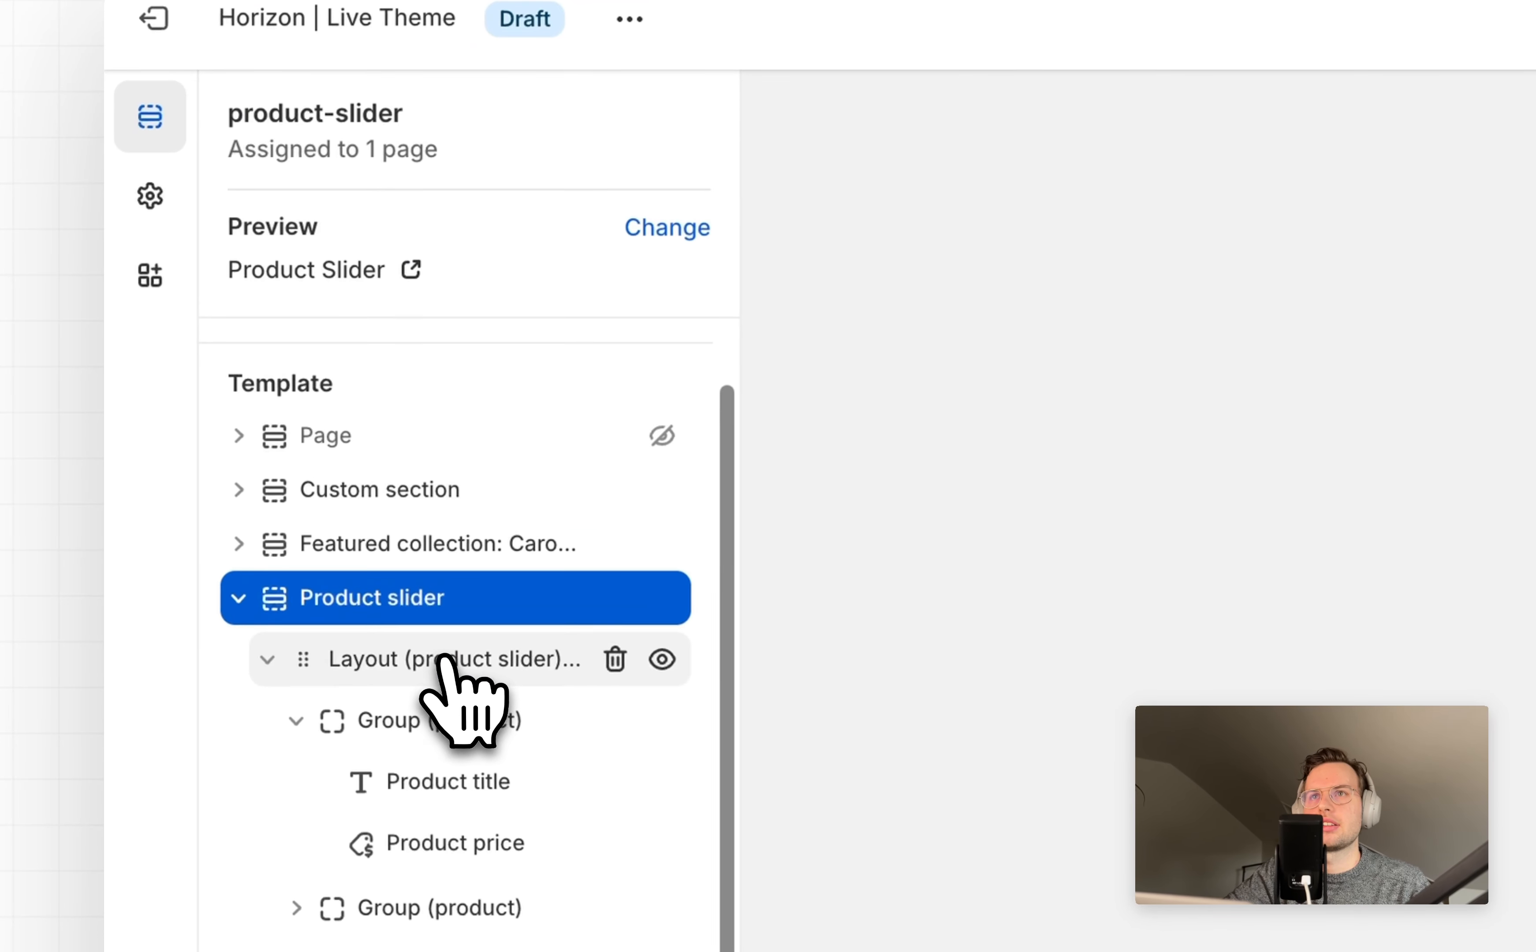
left_click(444, 722)
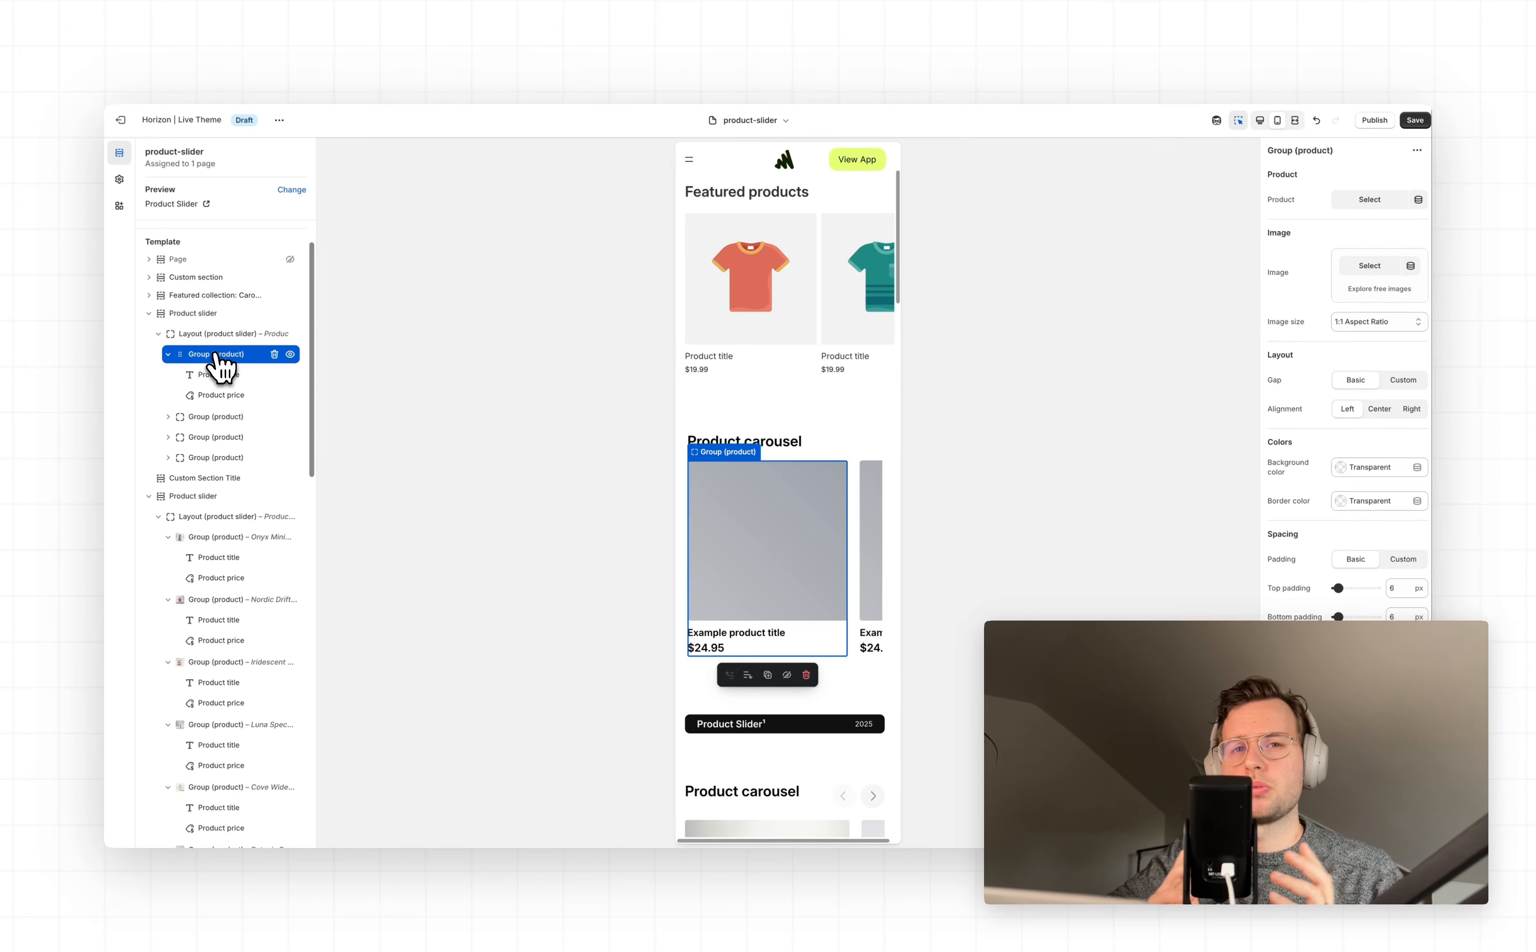
left_click(167, 354)
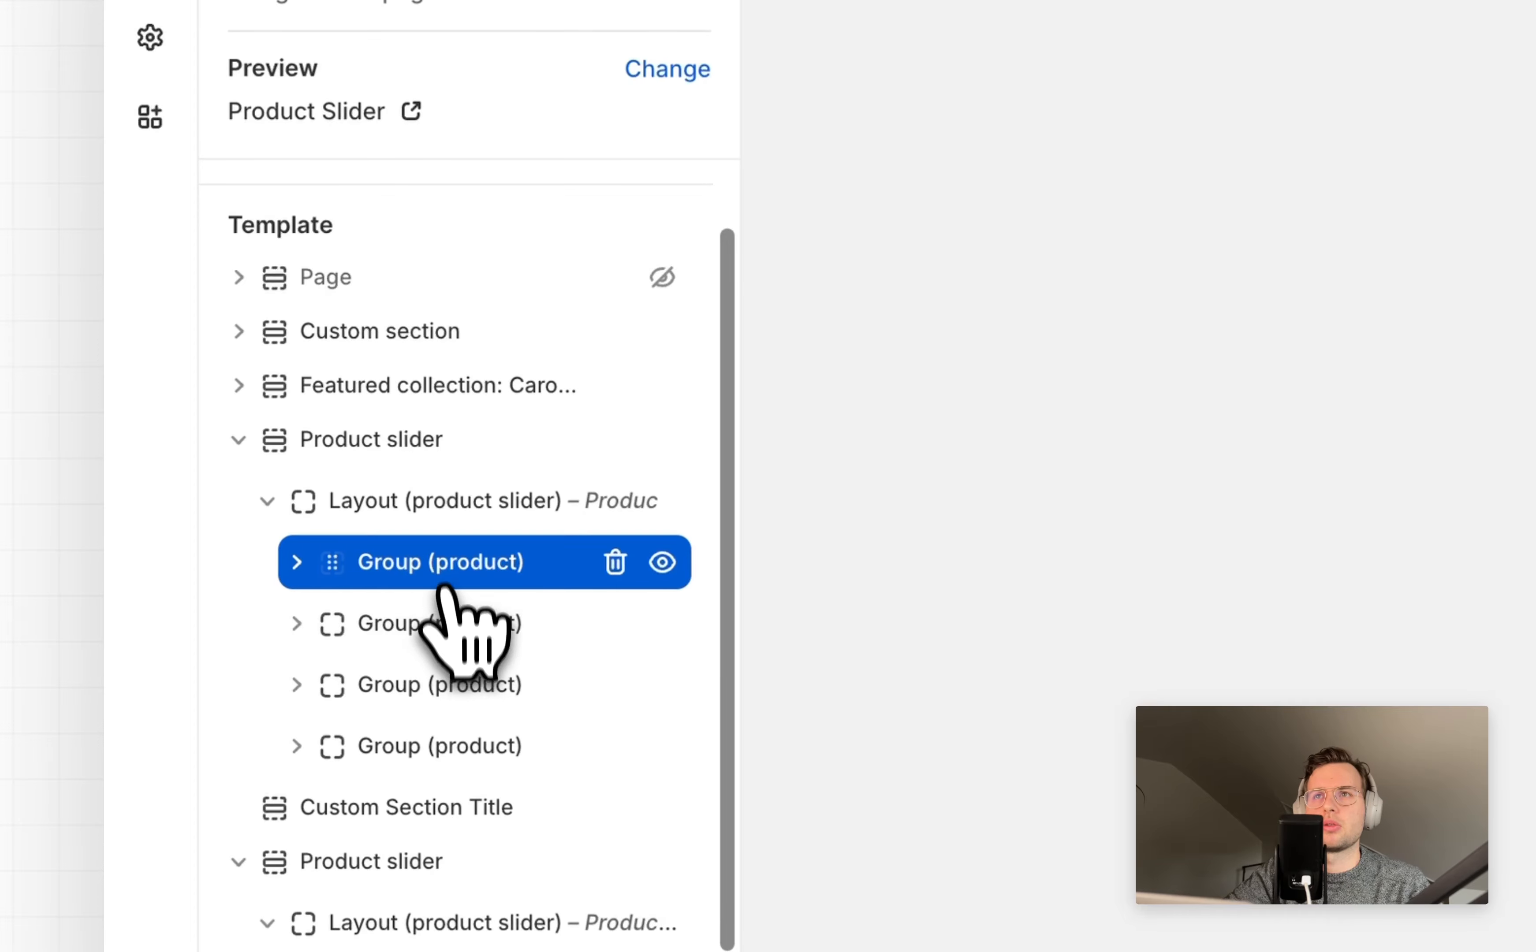
left_click(384, 571)
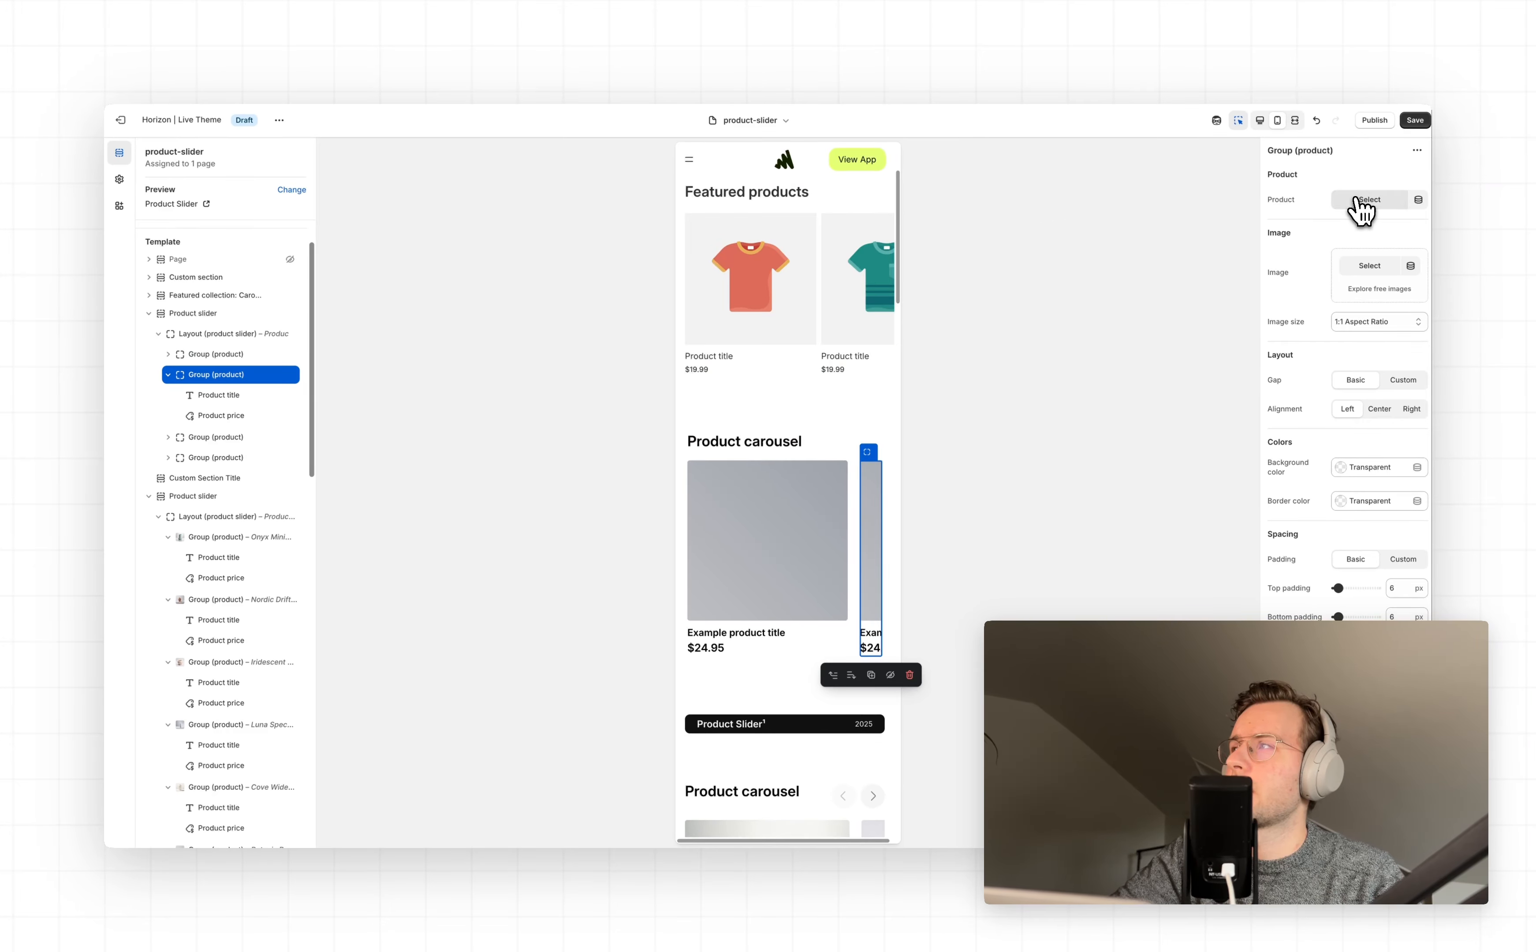
left_click(1356, 201)
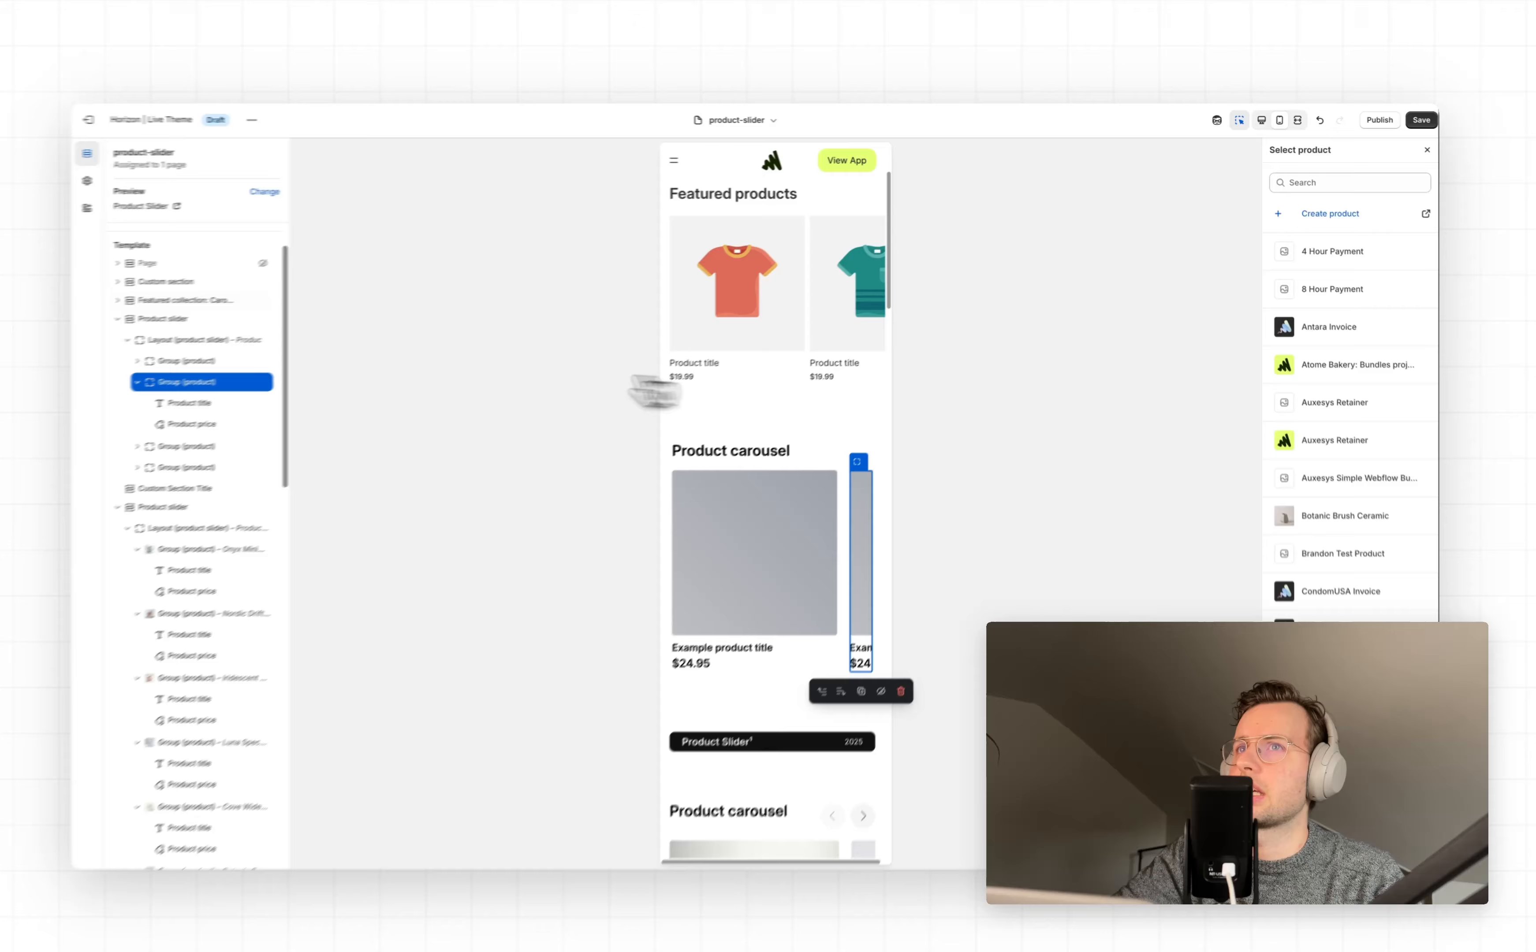
Assign the Cove Wide-Mouth Vase product to the first product group of the new Product slider.
left_click(265, 360)
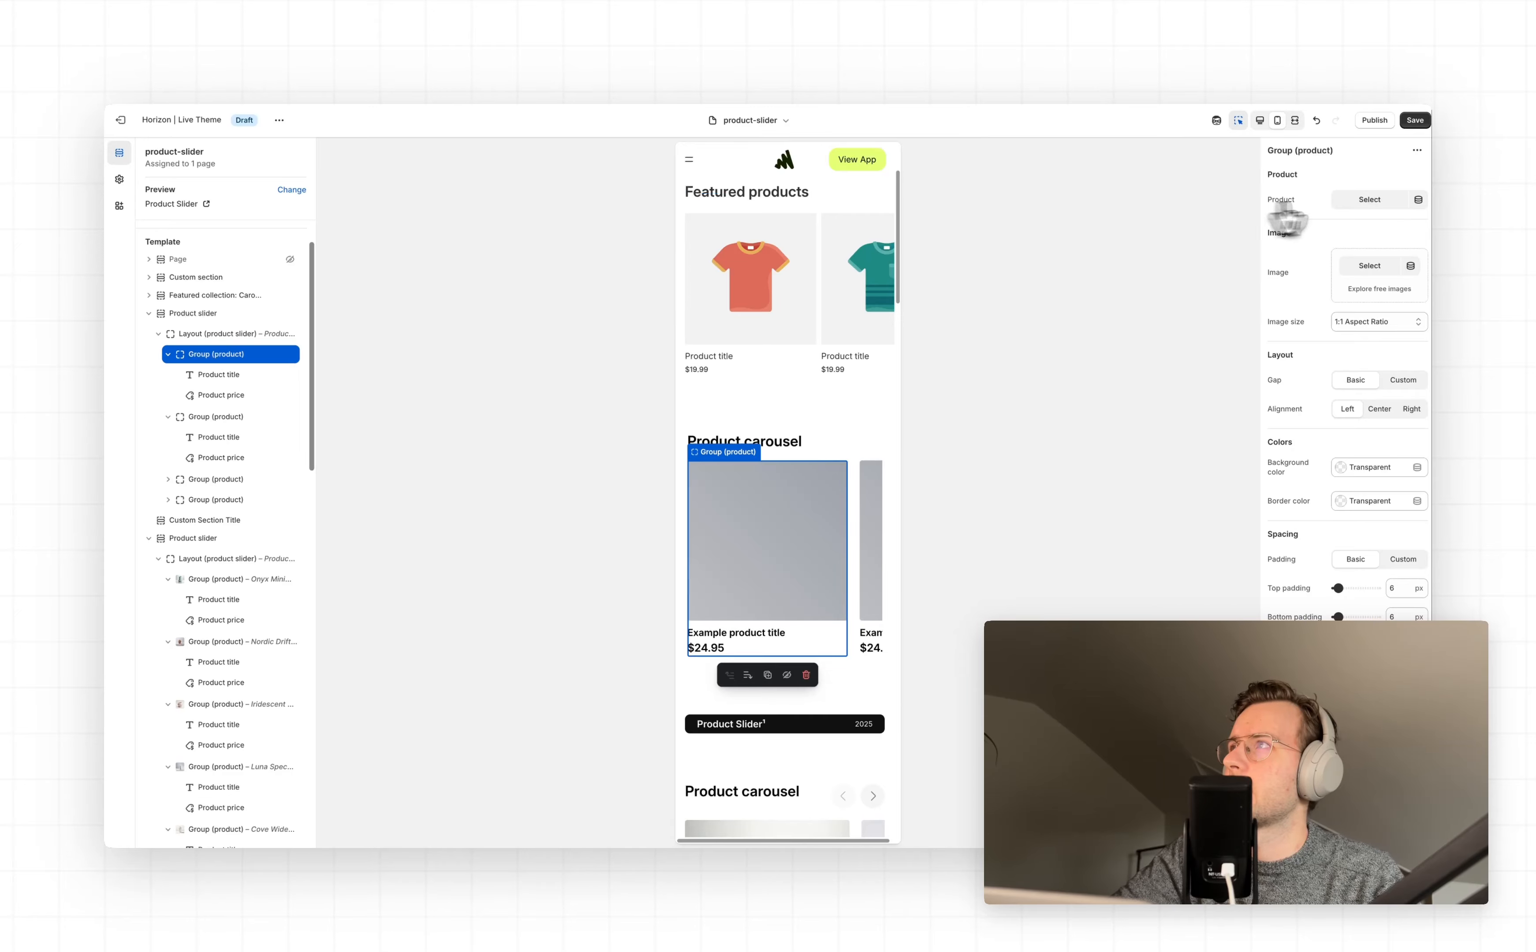
left_click(1370, 199)
scroll(1347, 391, "down", 3)
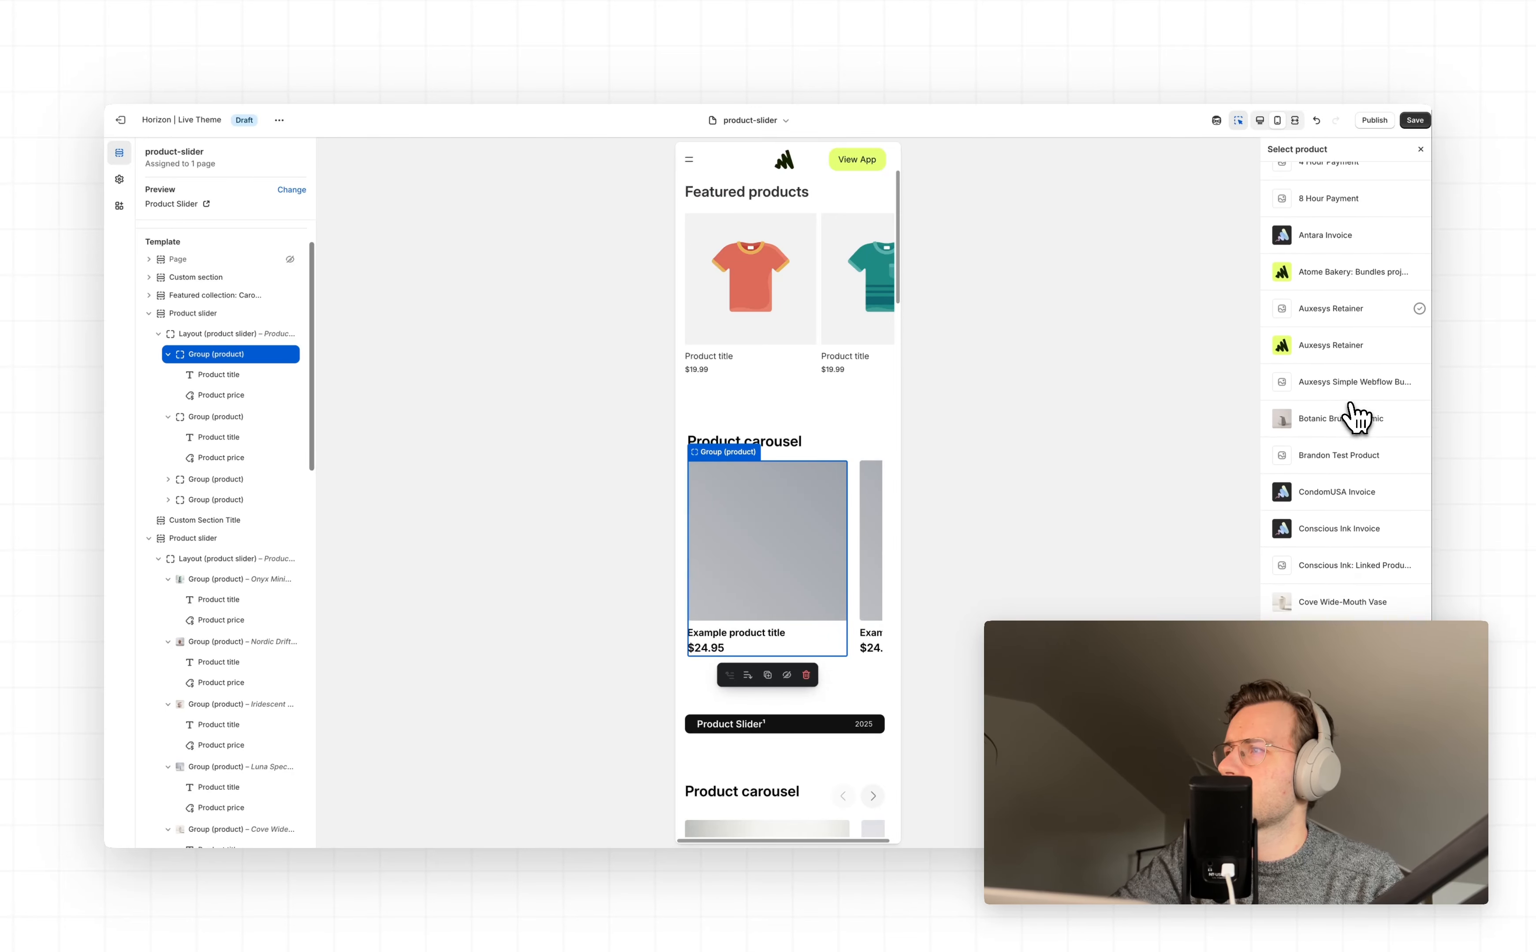
left_click(1345, 587)
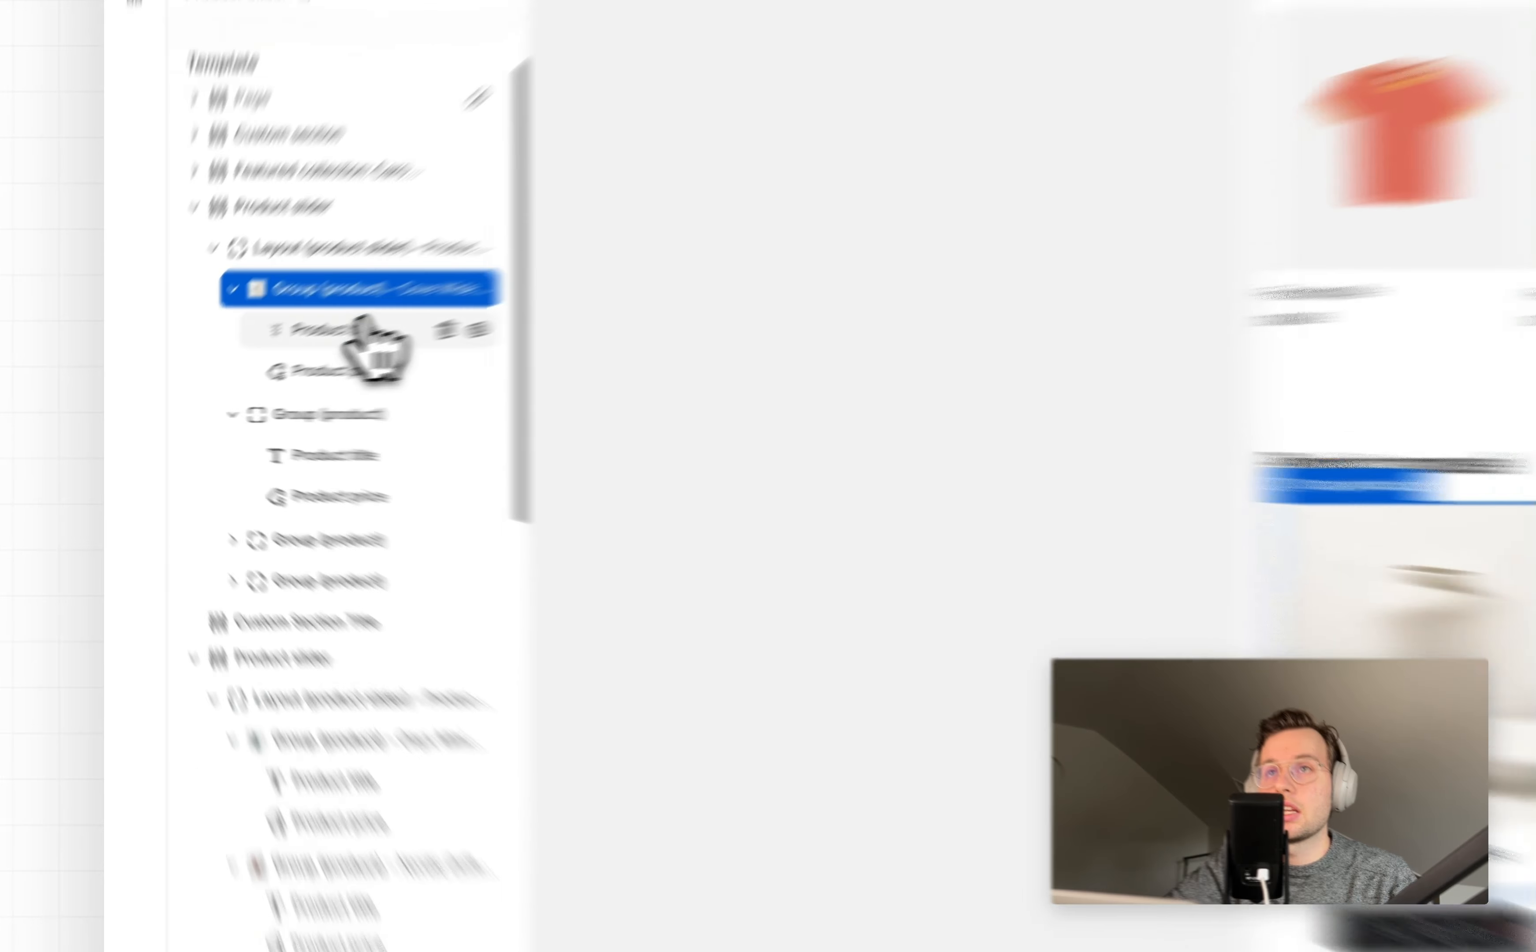
Add a Flexi Text block below the product title in the Cove Wide-Mouth Vase product group.
left_click(371, 350)
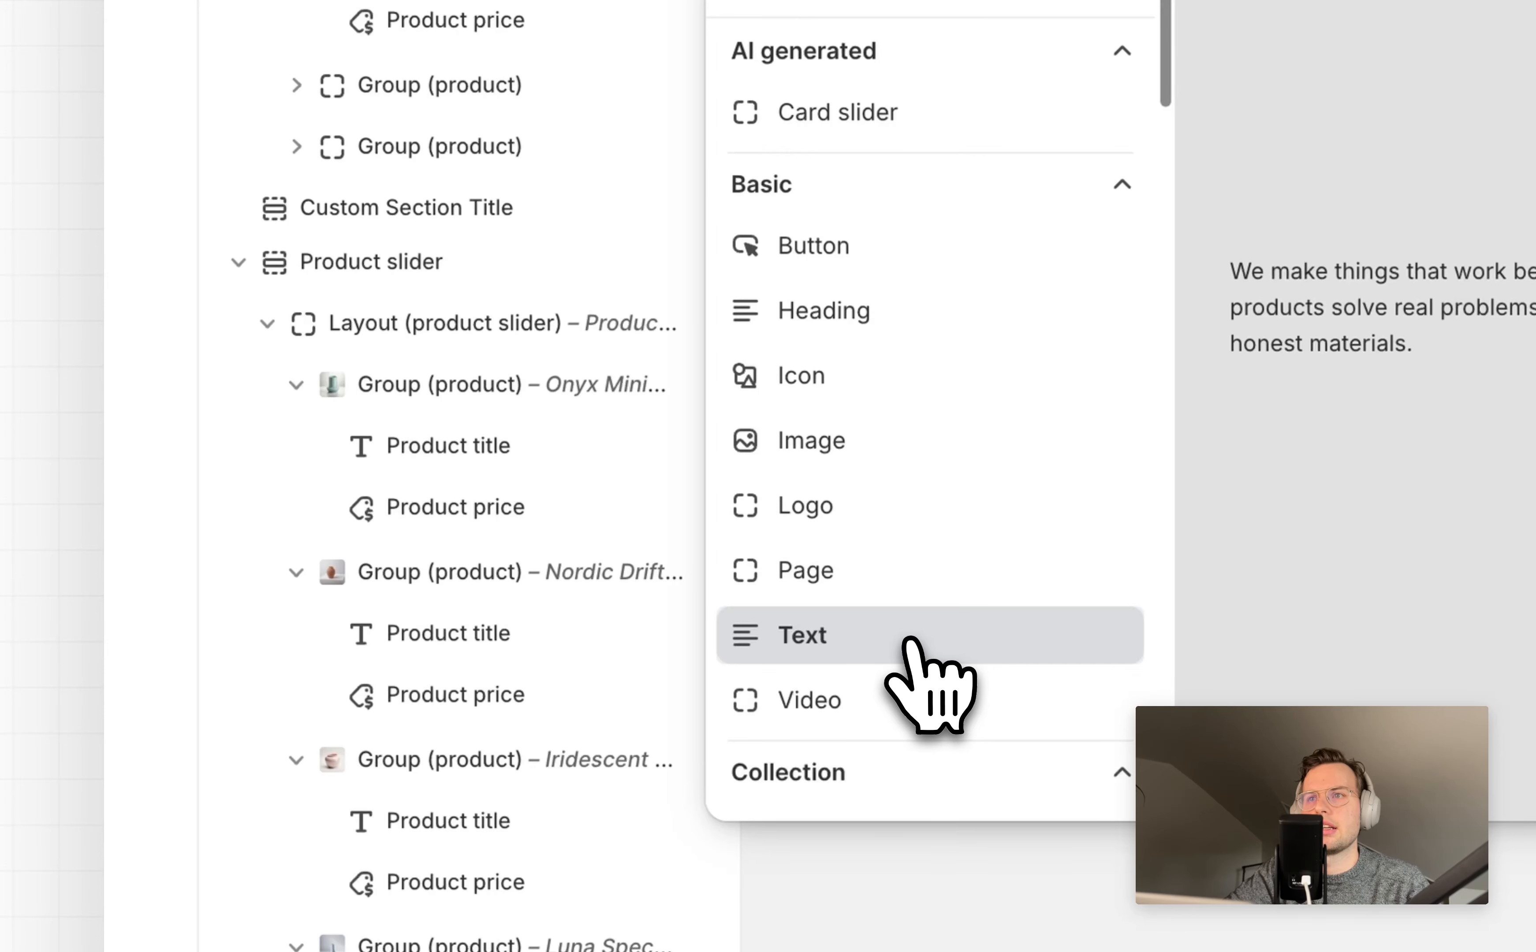
scroll(908, 642, "down", 10)
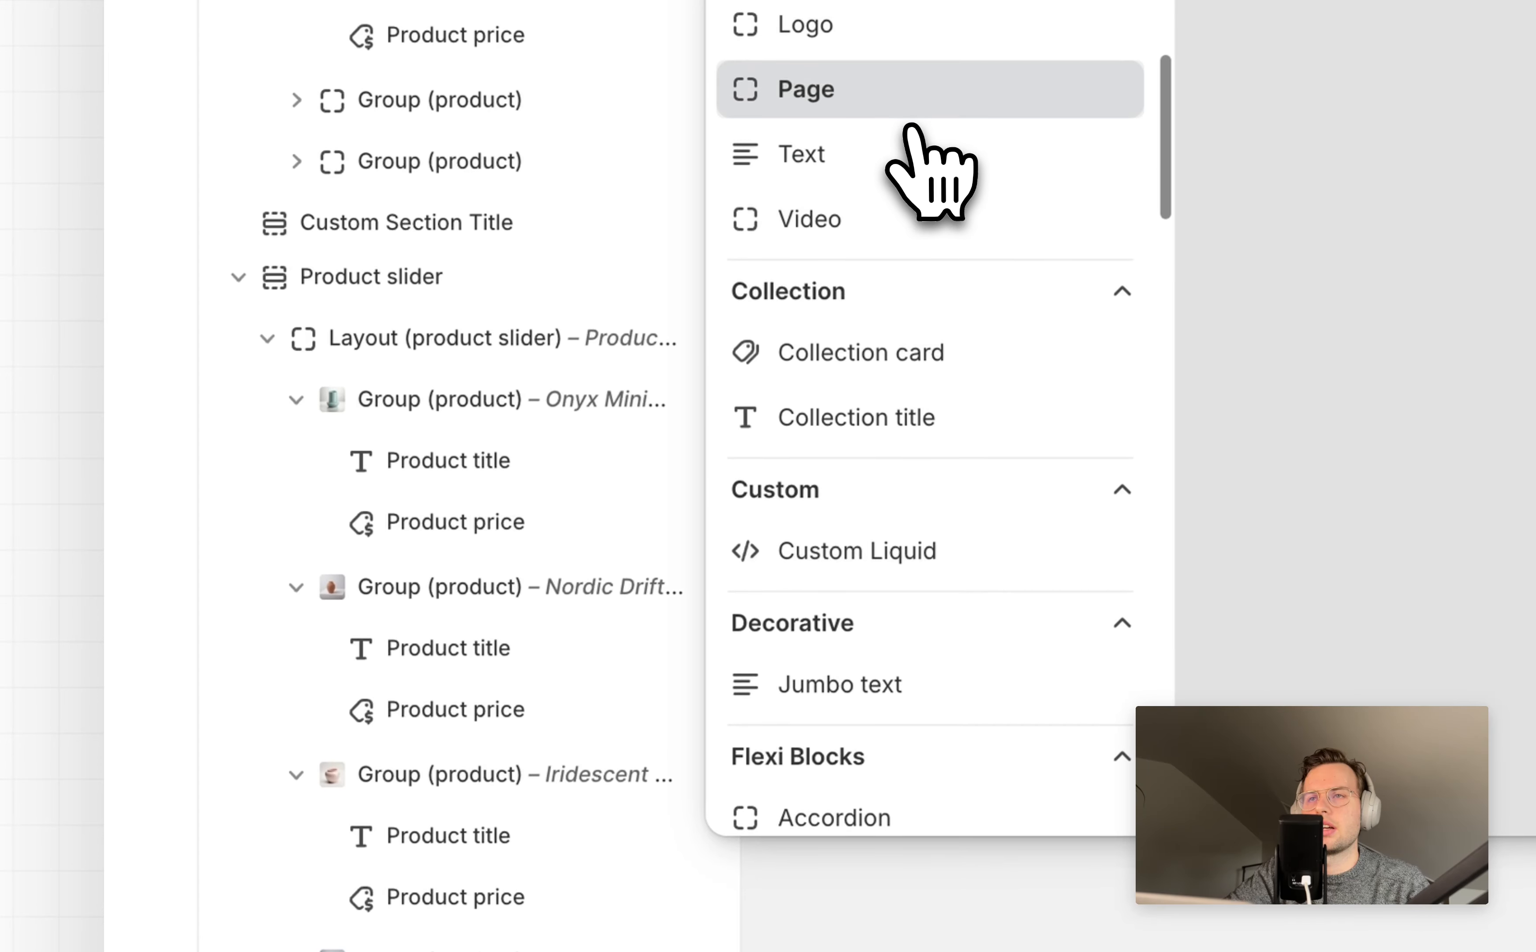
scroll(919, 139, "up", 2)
scroll(921, 158, "down", 10)
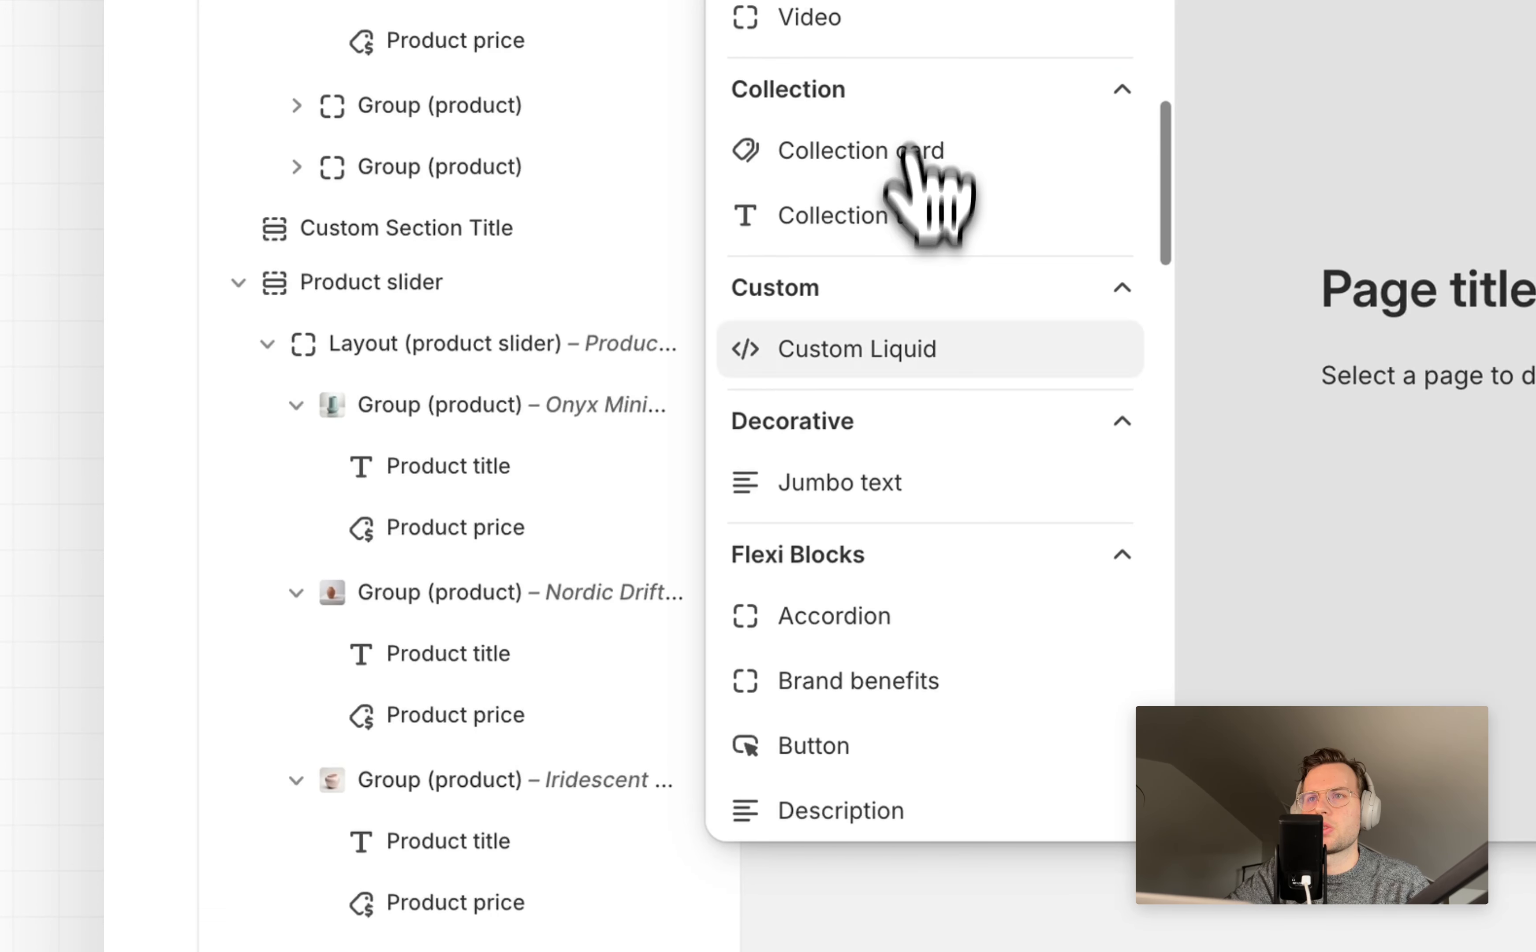
scroll(909, 549, "down", 2)
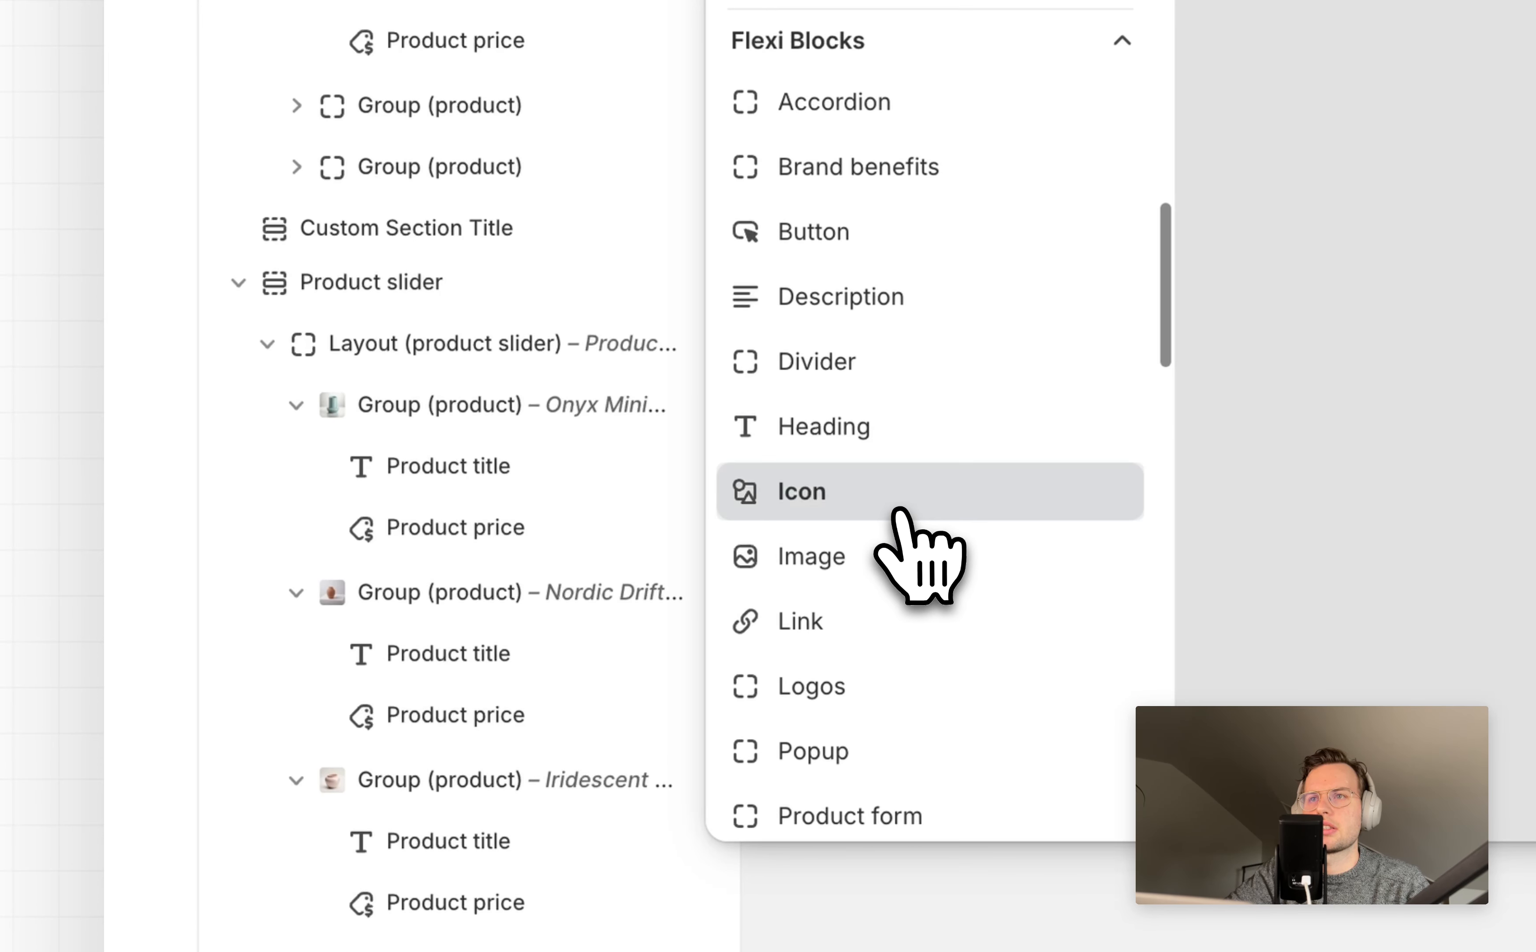
scroll(878, 606, "down", 3)
scroll(876, 505, "down", 5)
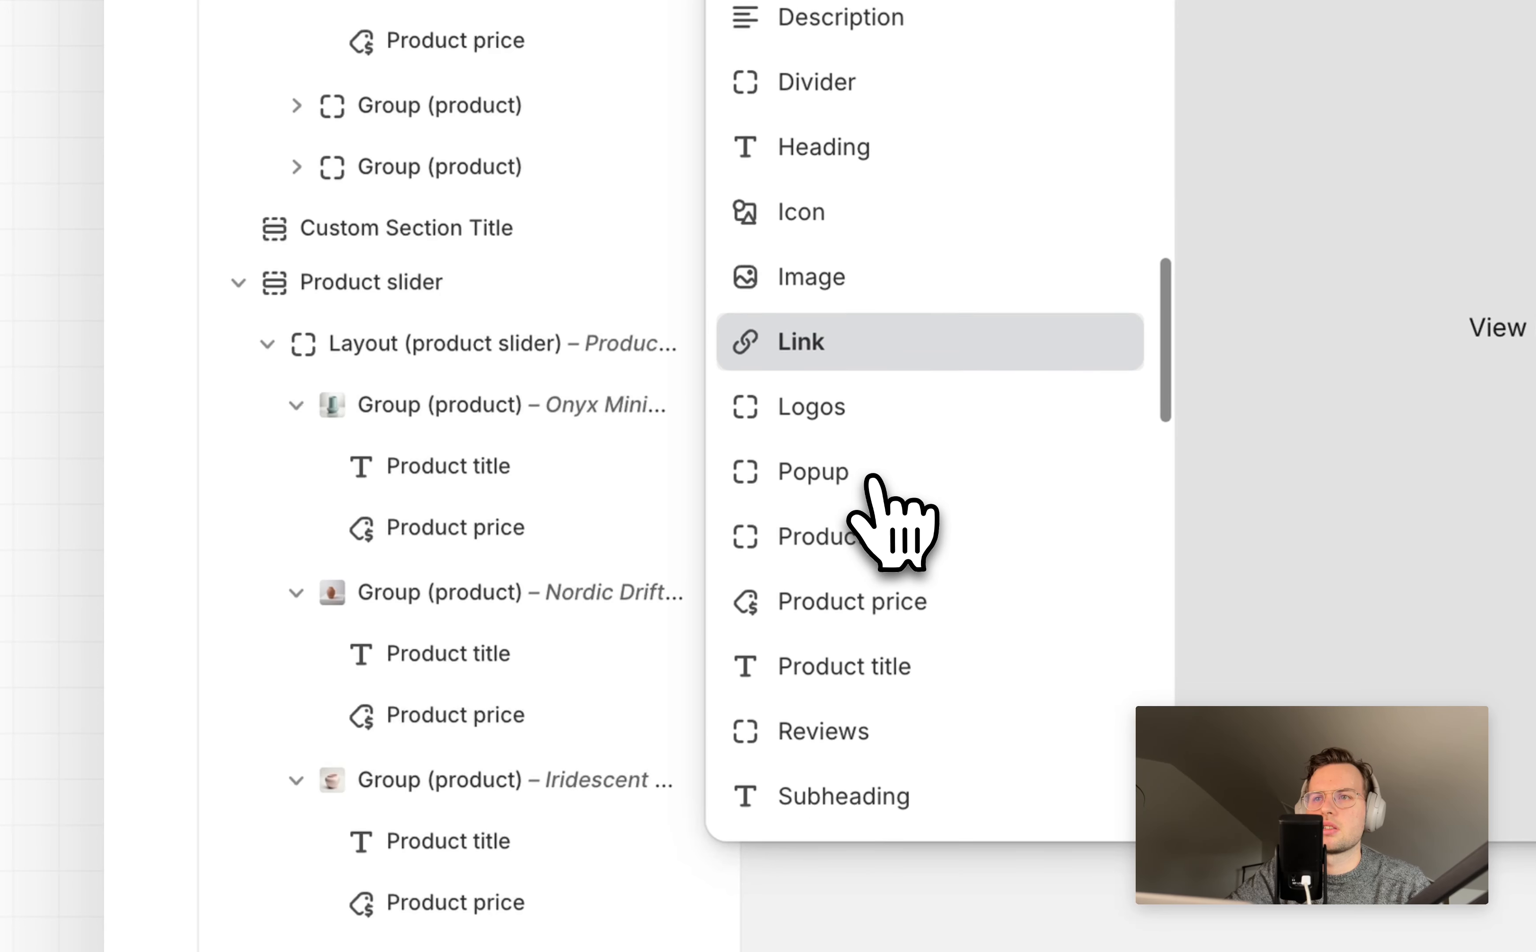
scroll(873, 485, "down", 6)
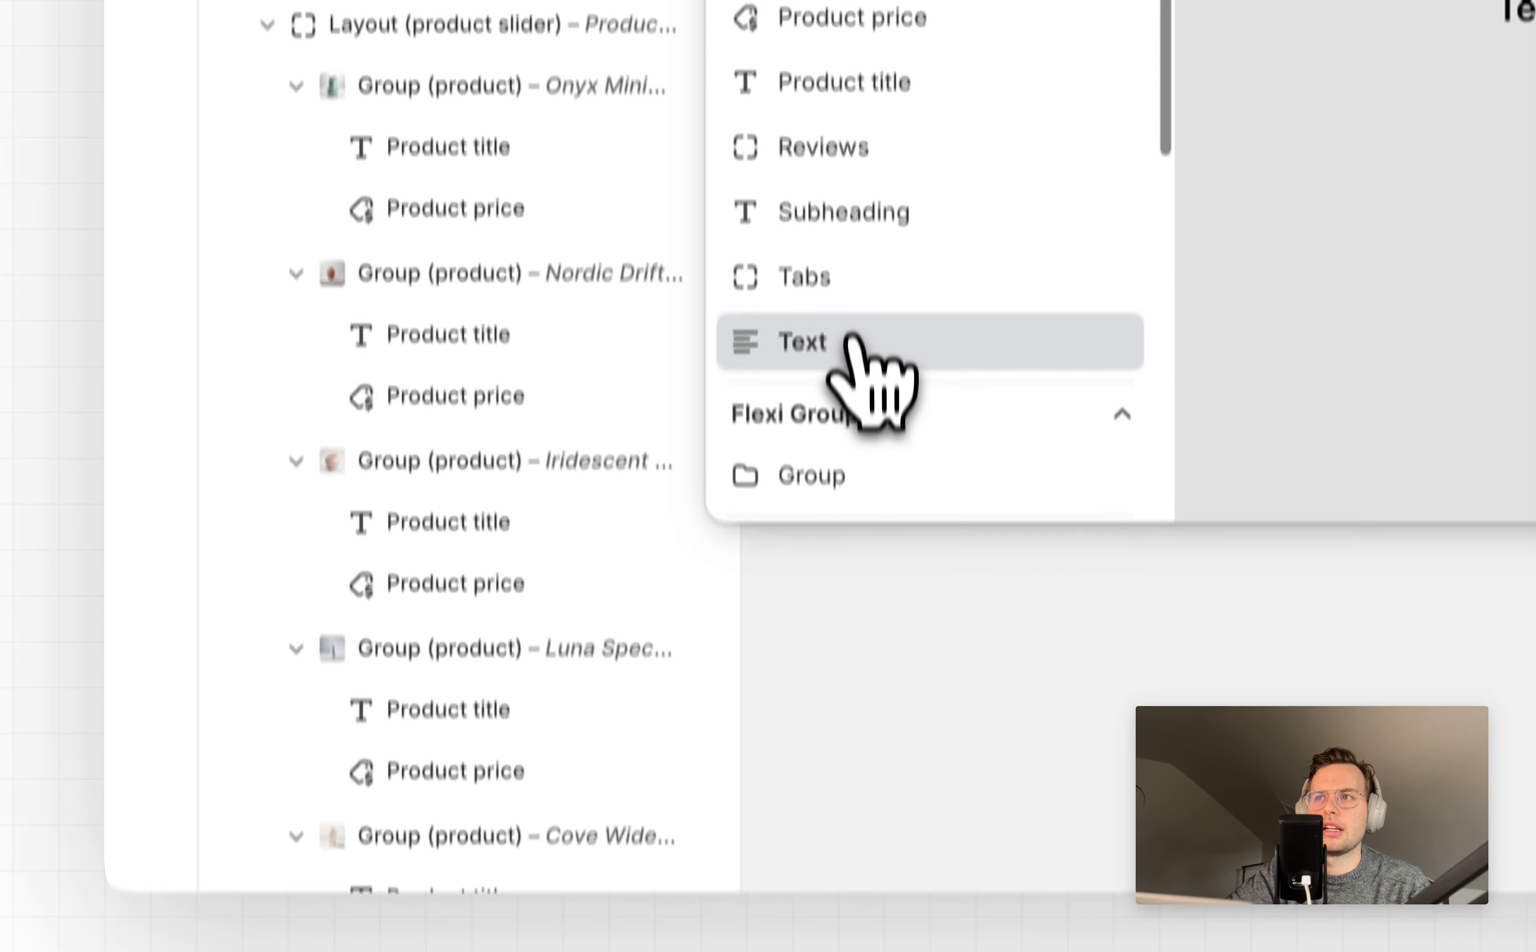
left_click(852, 305)
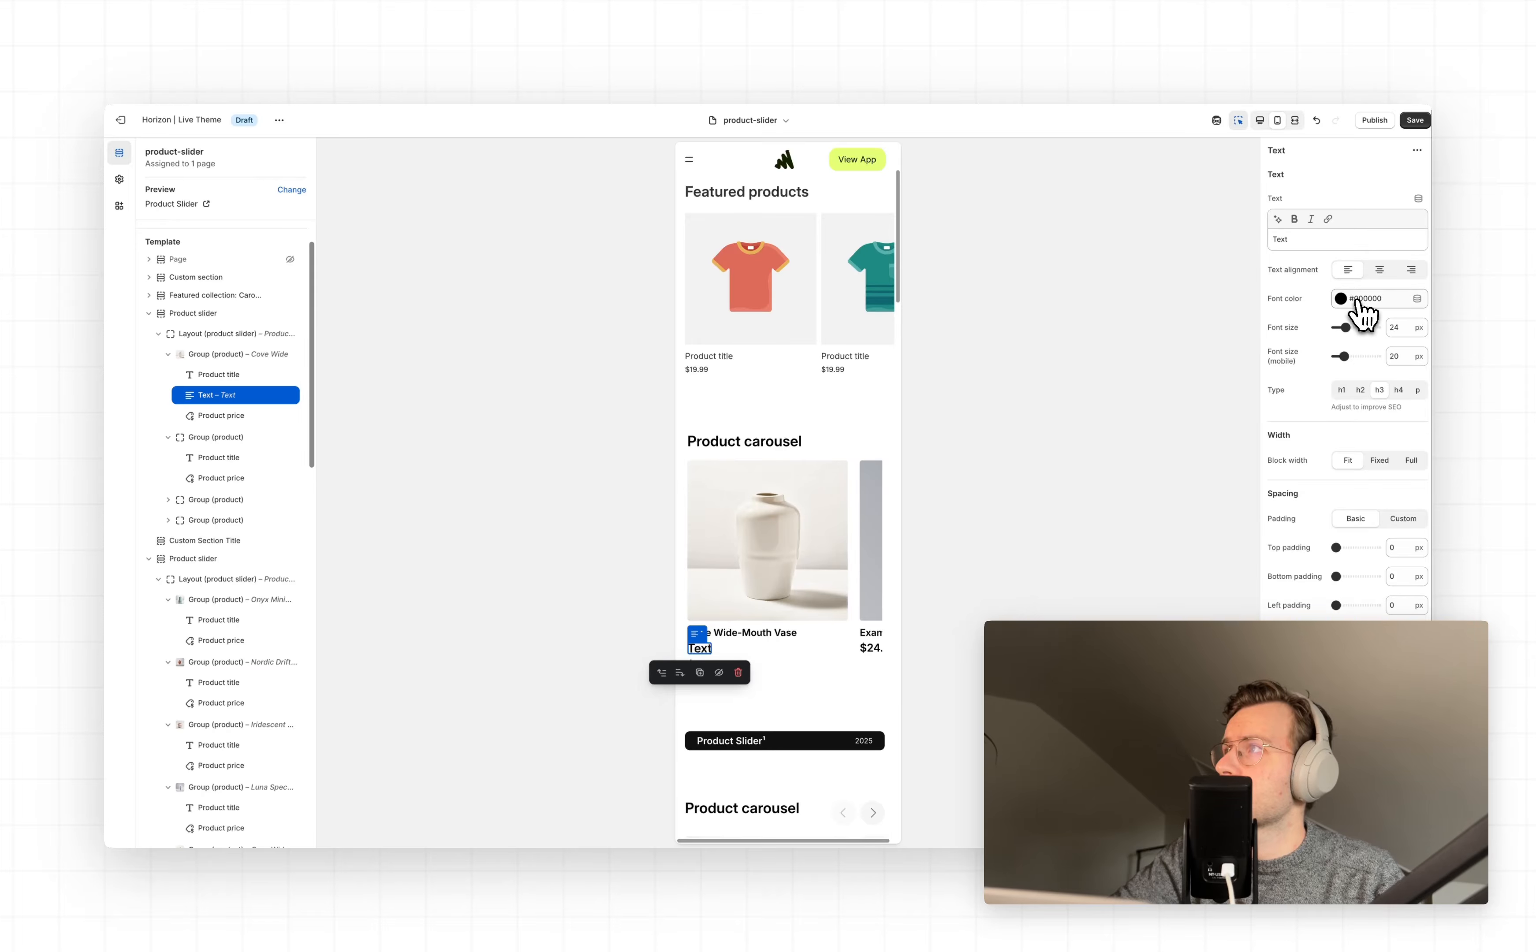
Set the new text block's font color to the grey #838383.
left_click(1356, 300)
left_click(1316, 377)
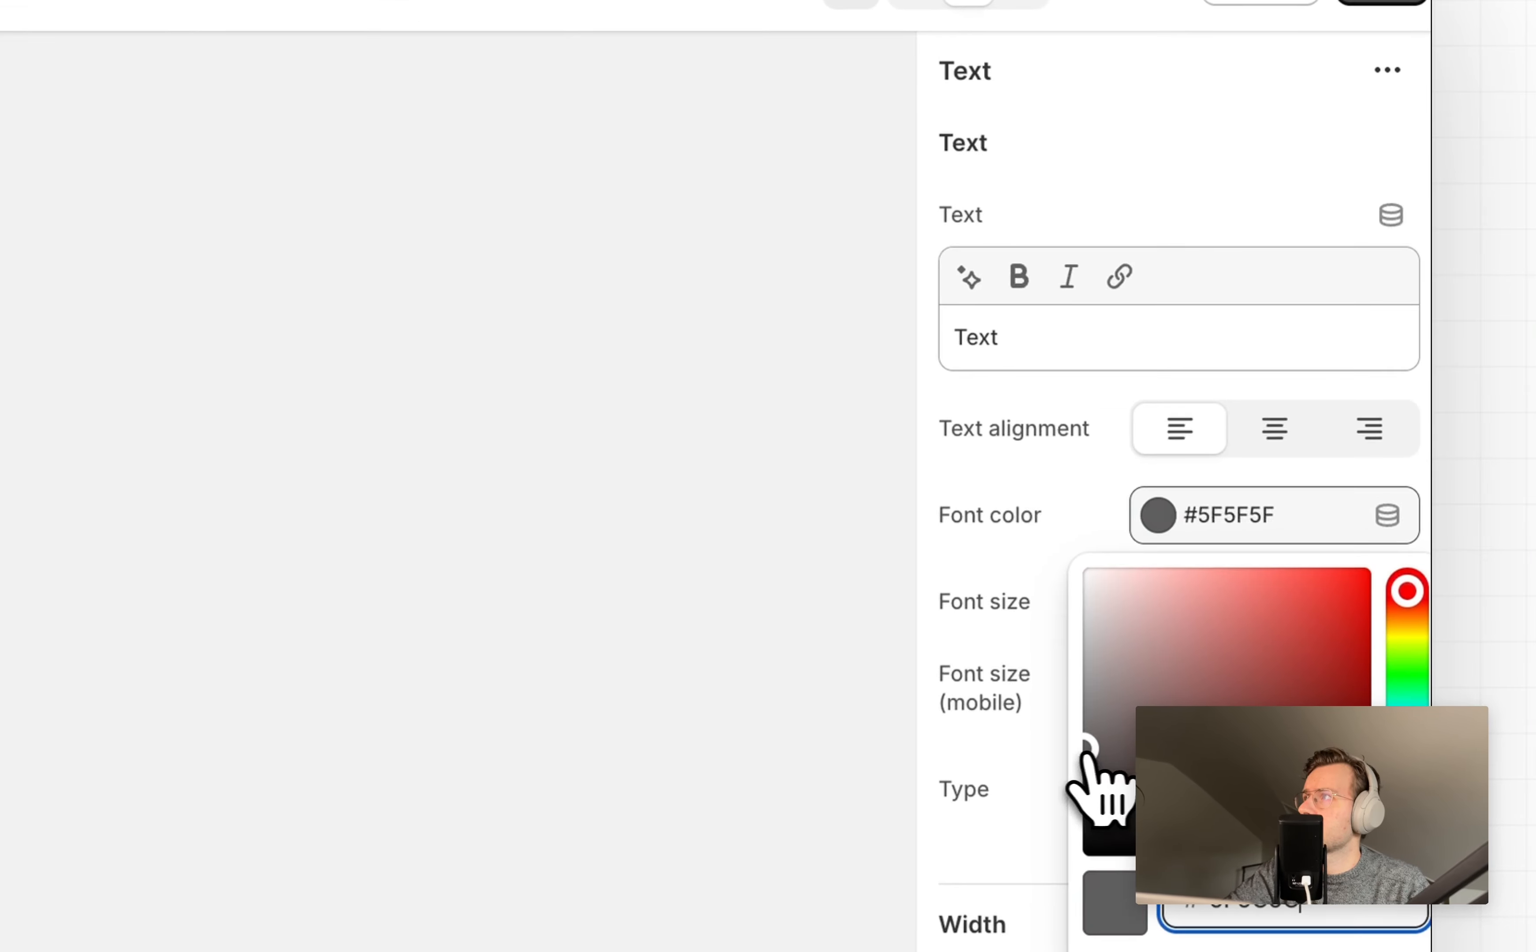
left_click_drag(1080, 757, 1075, 695)
left_click(1072, 615)
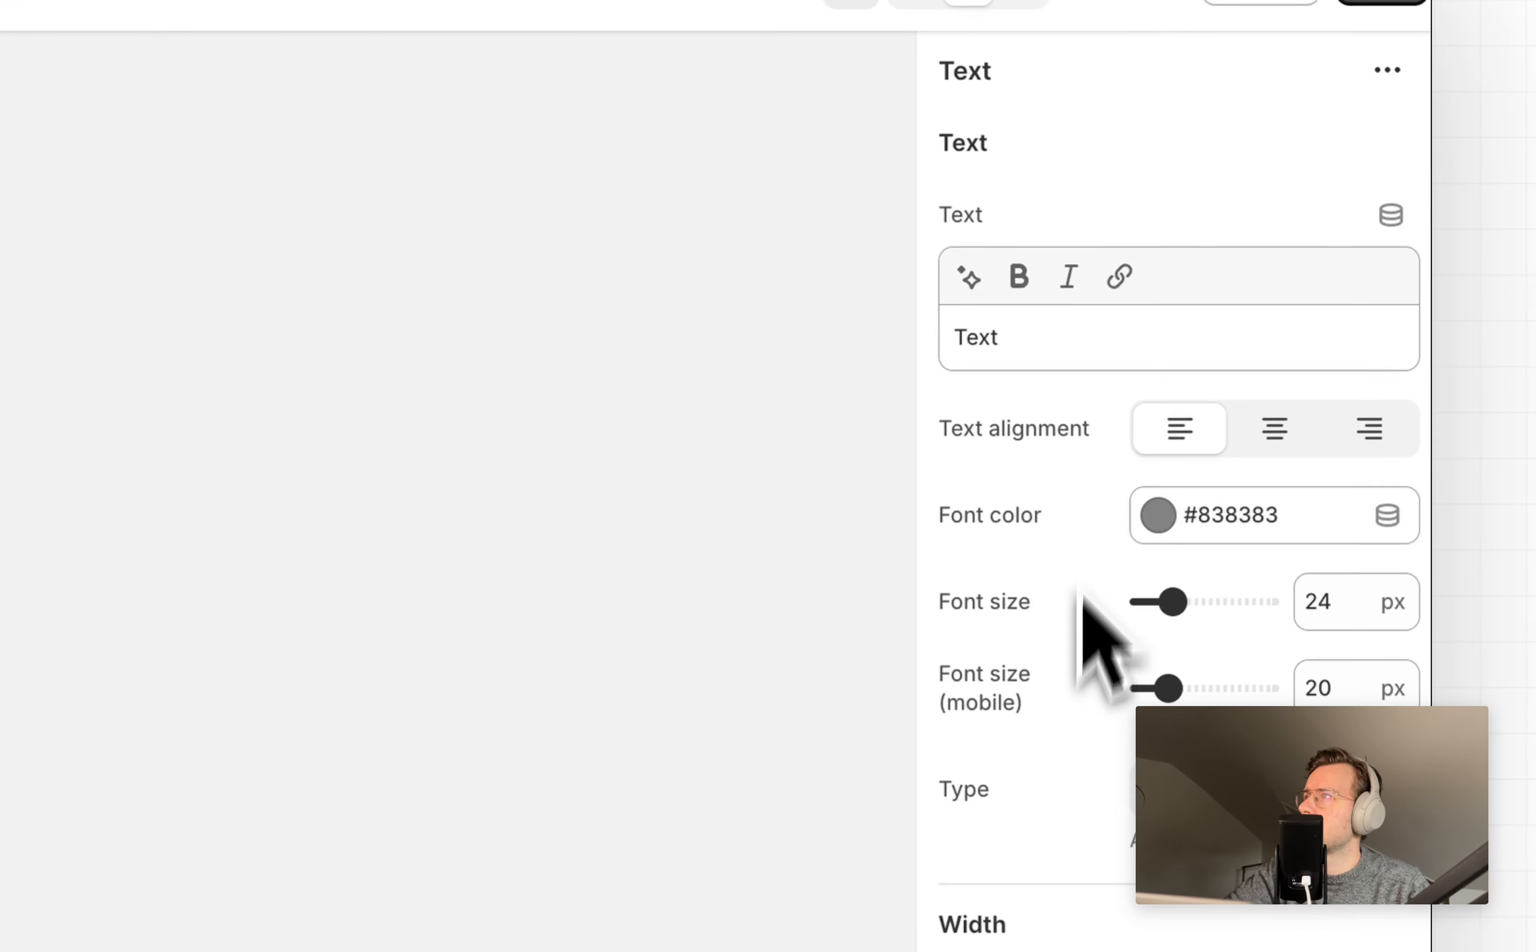
Set the text block's font size and mobile font size to 12 px each.
left_click(1318, 604)
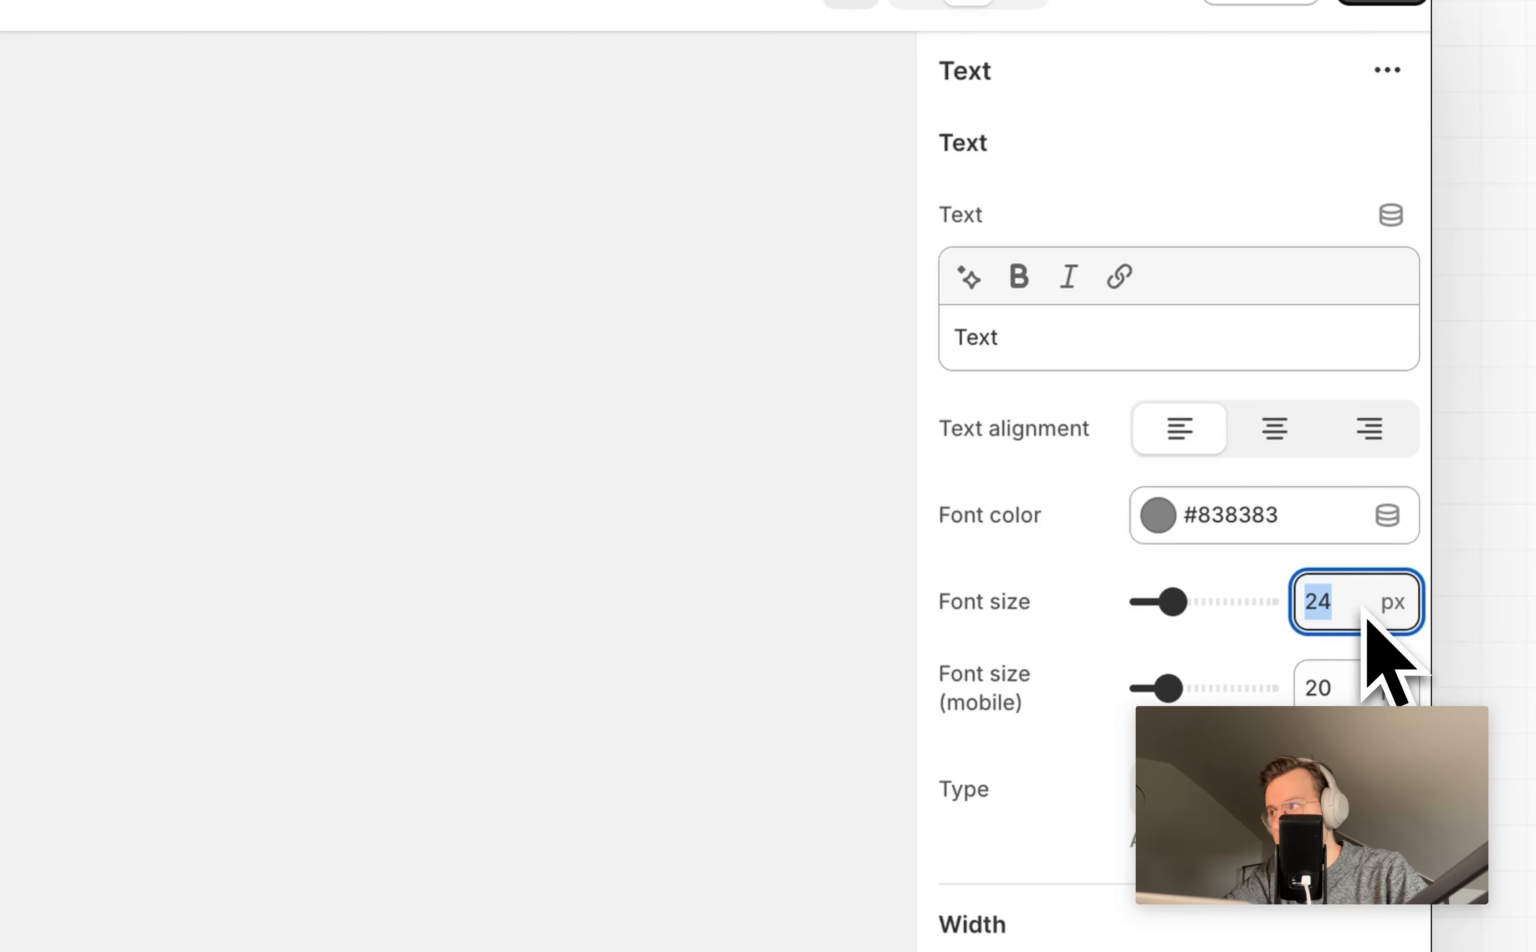
type("100")
key("Tab")
left_click(1283, 600)
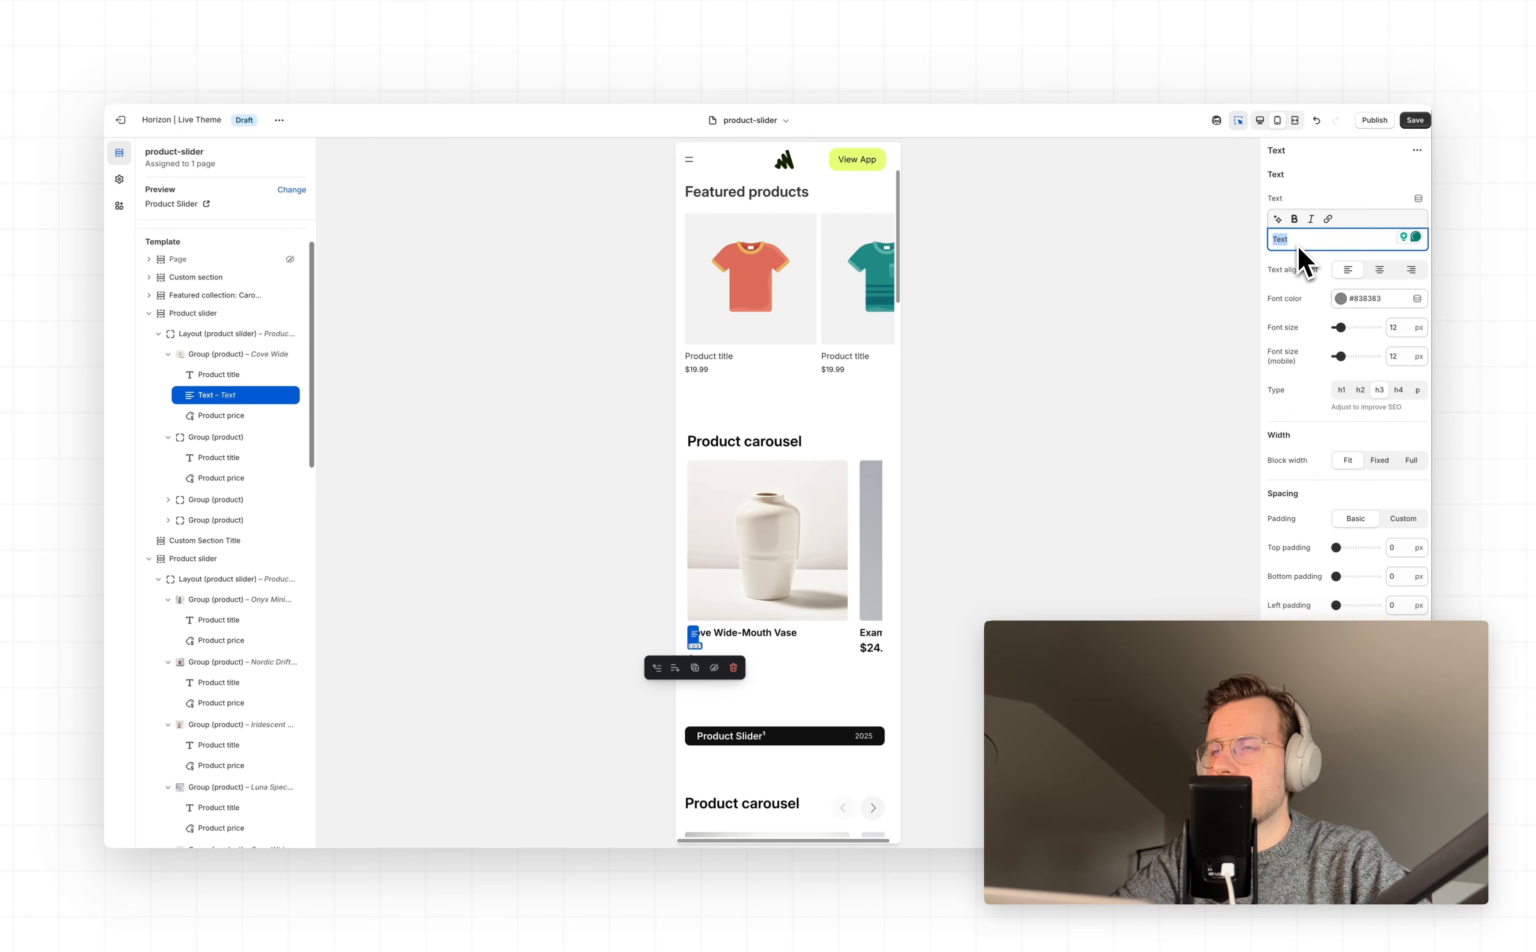
Change the block's text to "NEW VASE" and move it above the product title in its group.
type("NEW VA")
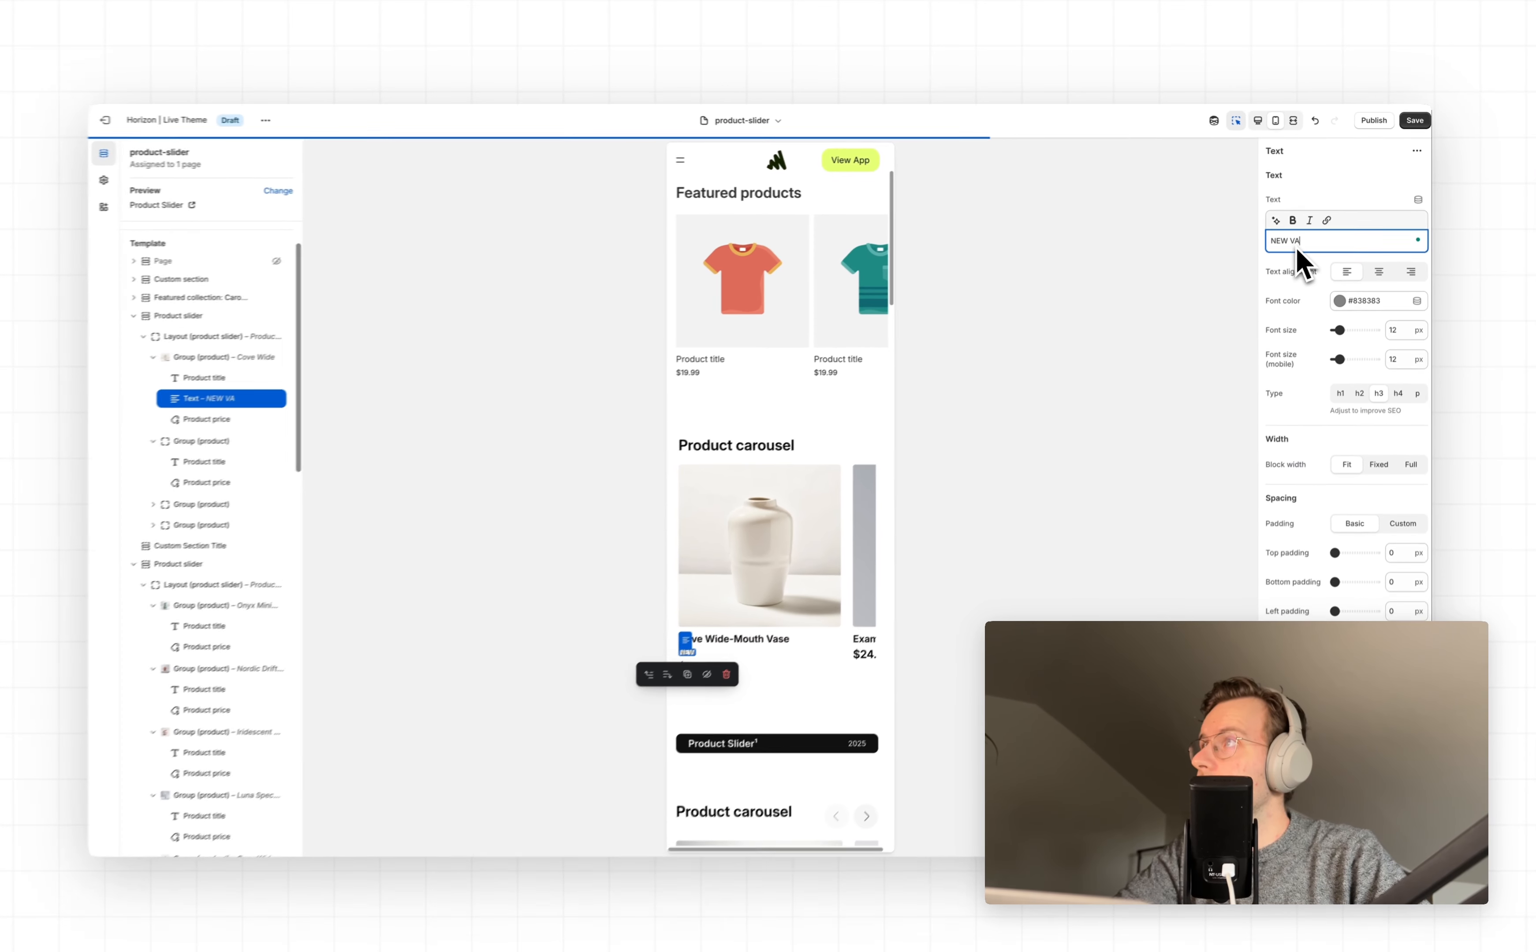
type("SE")
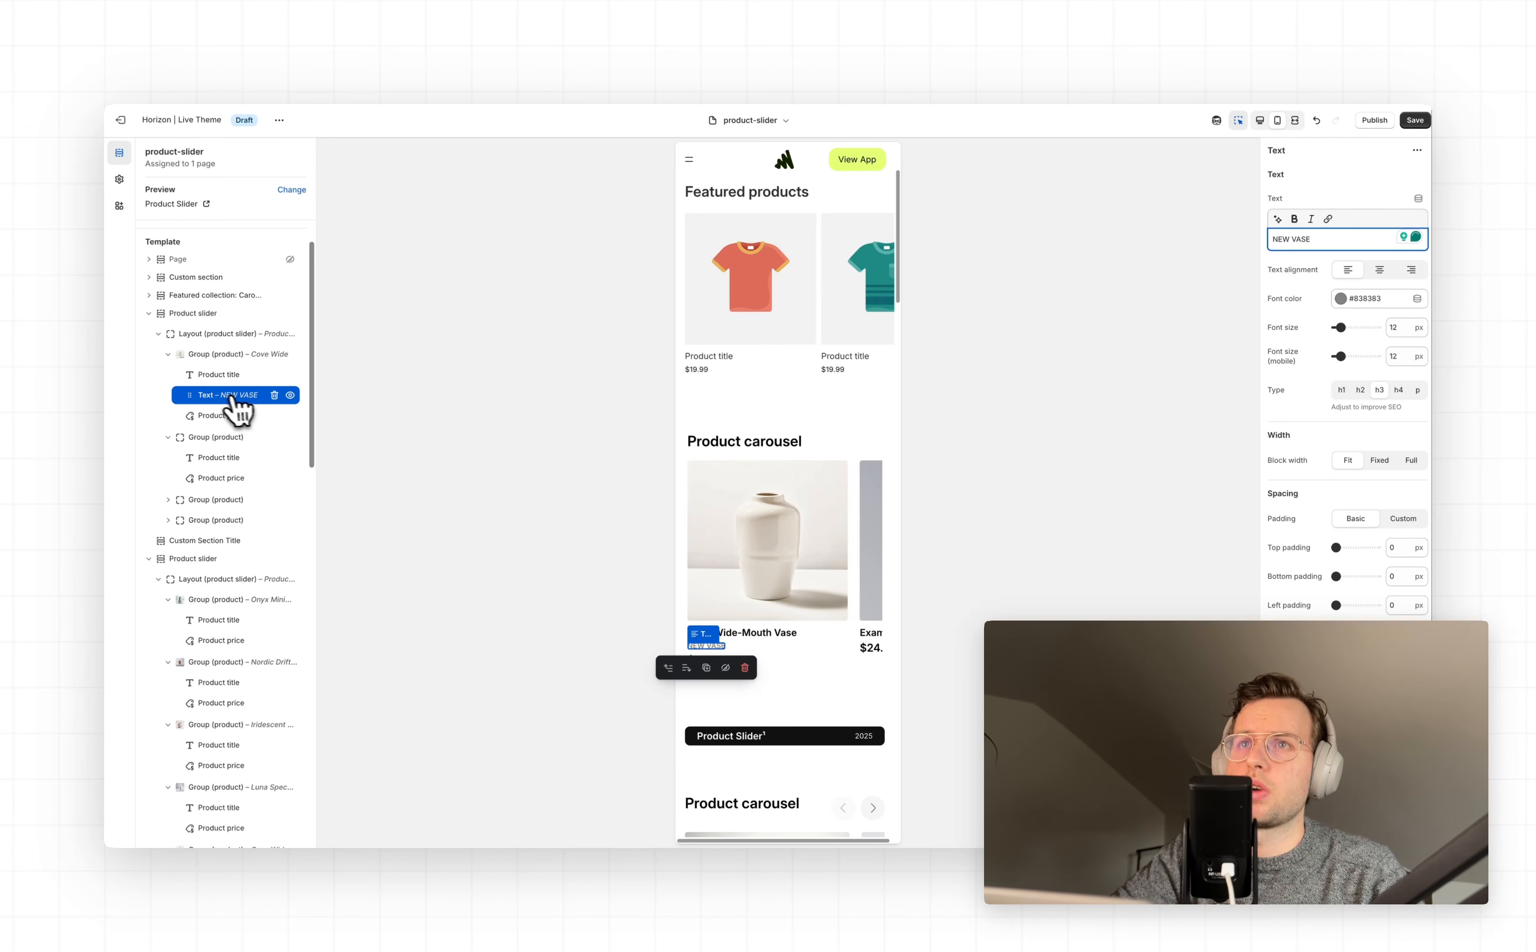
mouse_move(199, 405)
left_mouse_down()
mouse_move(190, 366)
mouse_move(213, 382)
left_mouse_up()
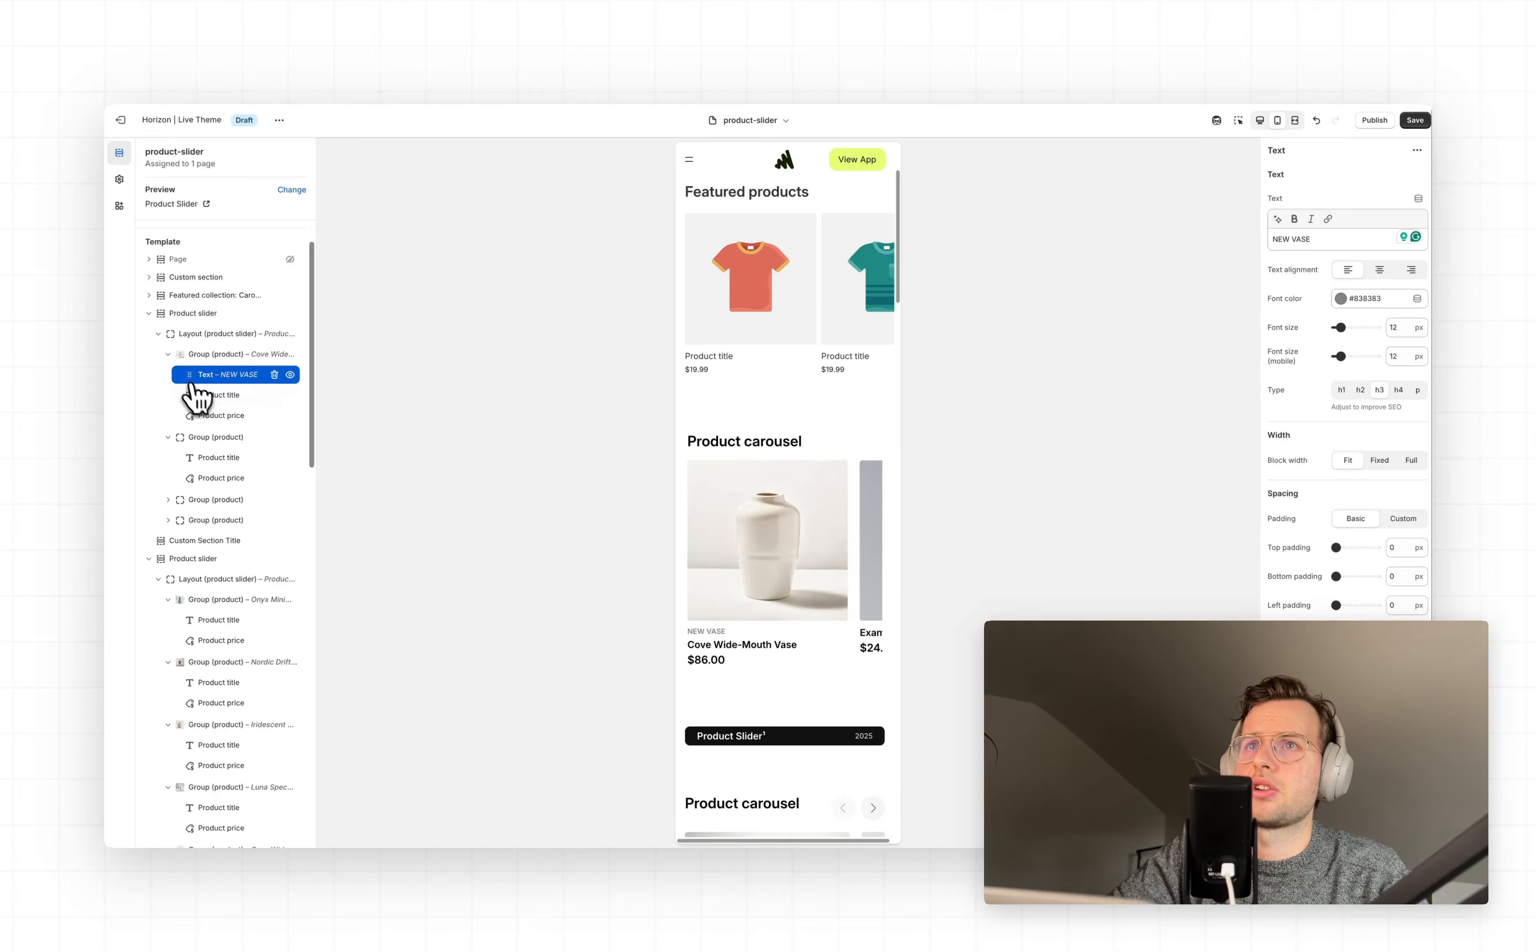
Duplicate the finished Cove Wide-Mouth Vase product group and check the copy in the carousel preview.
left_click(223, 355)
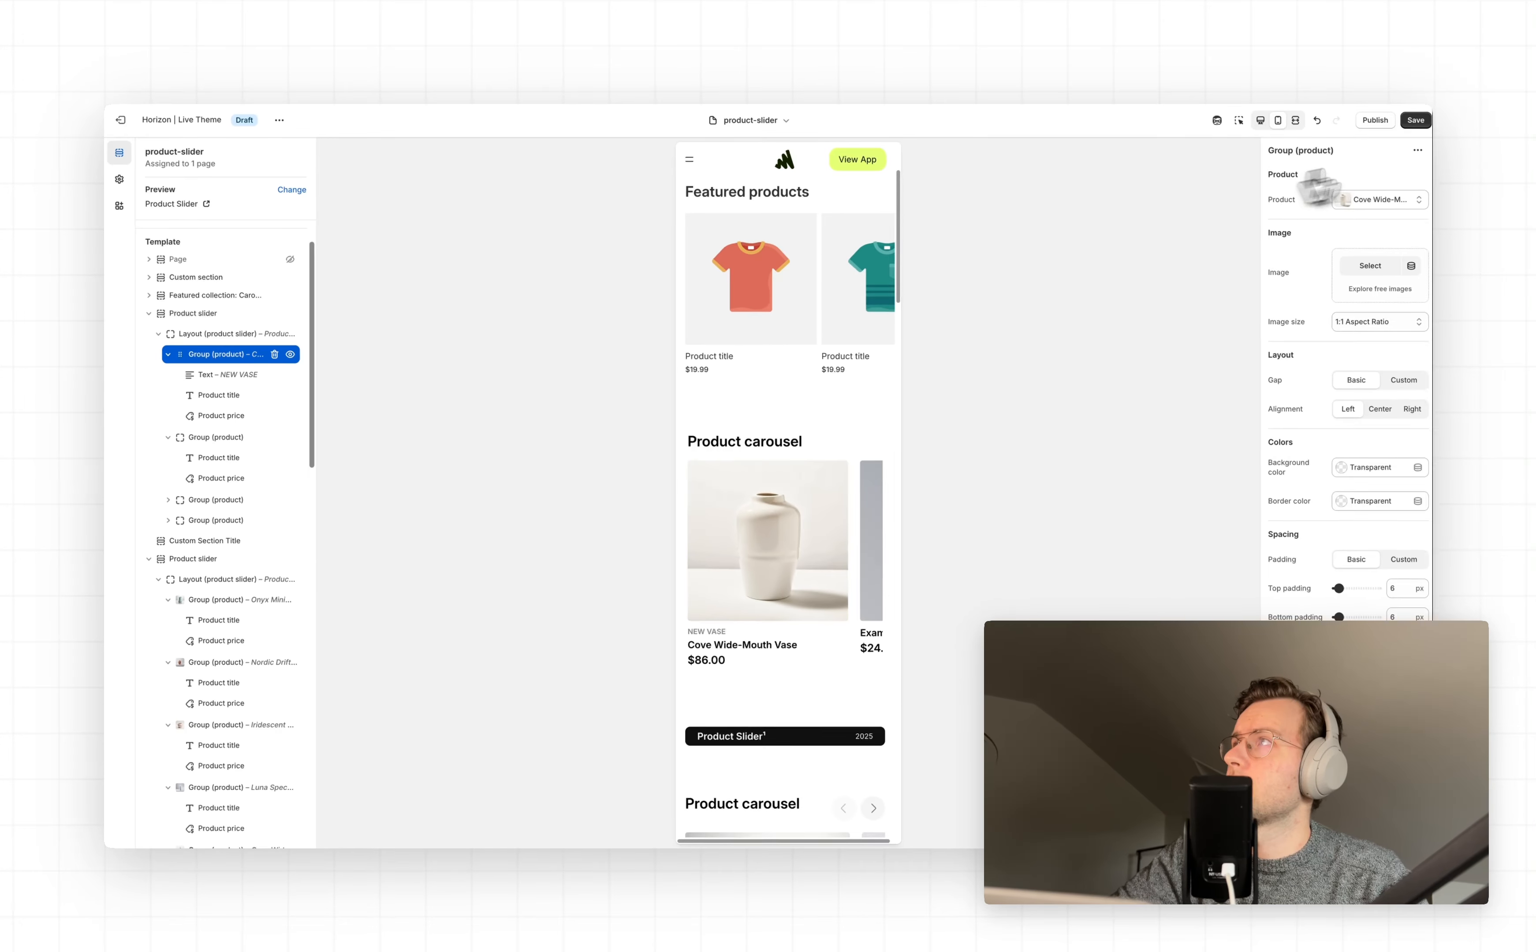
left_click(1418, 149)
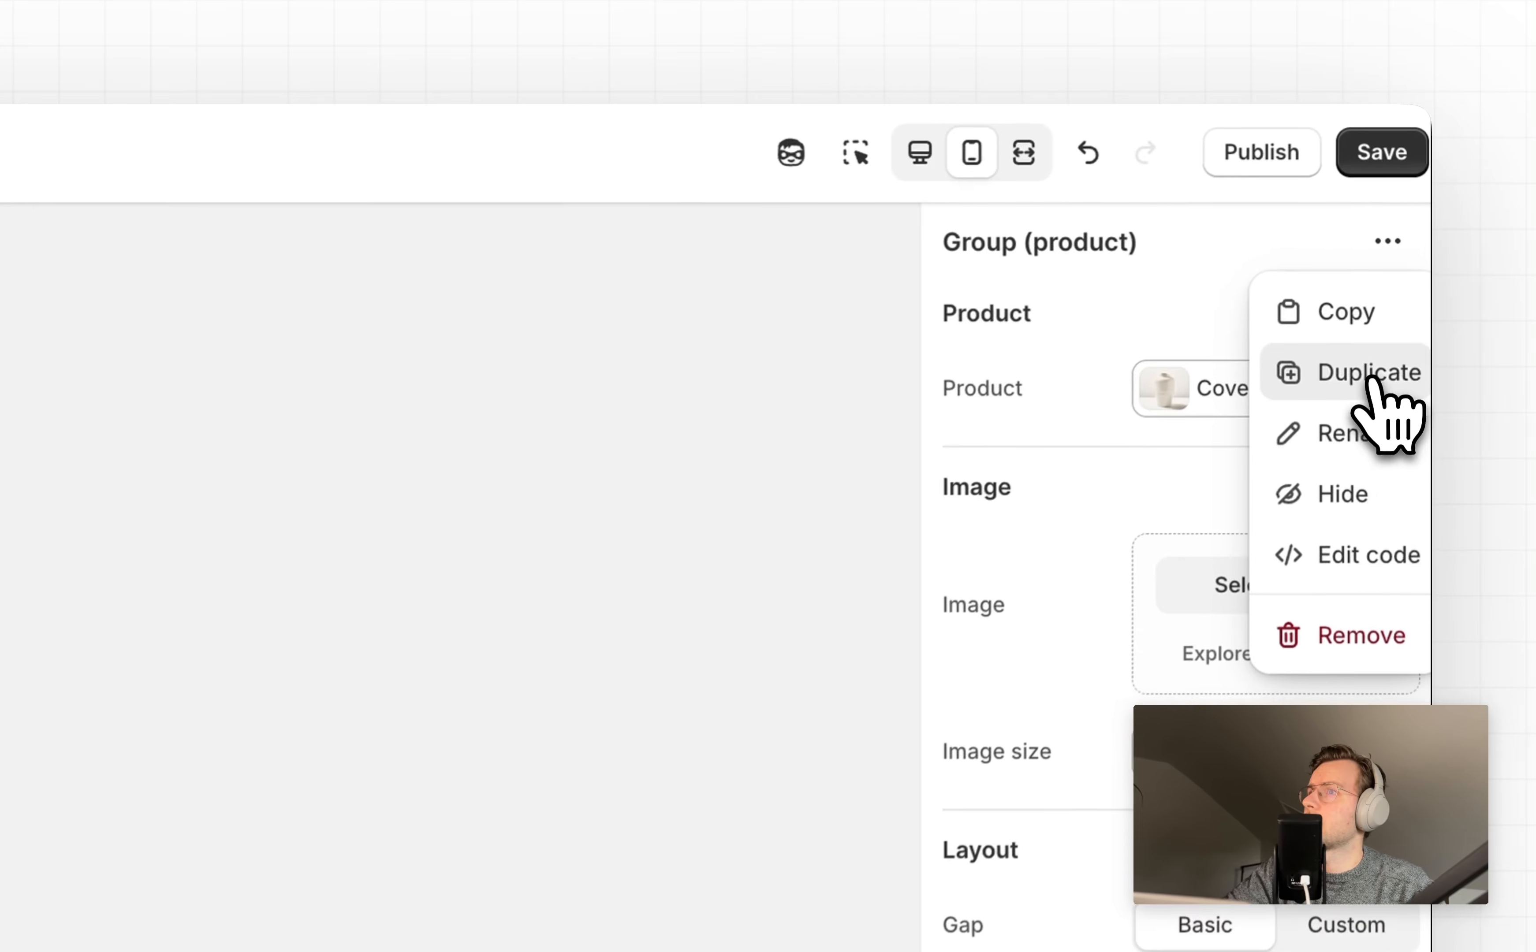
left_click(1413, 194)
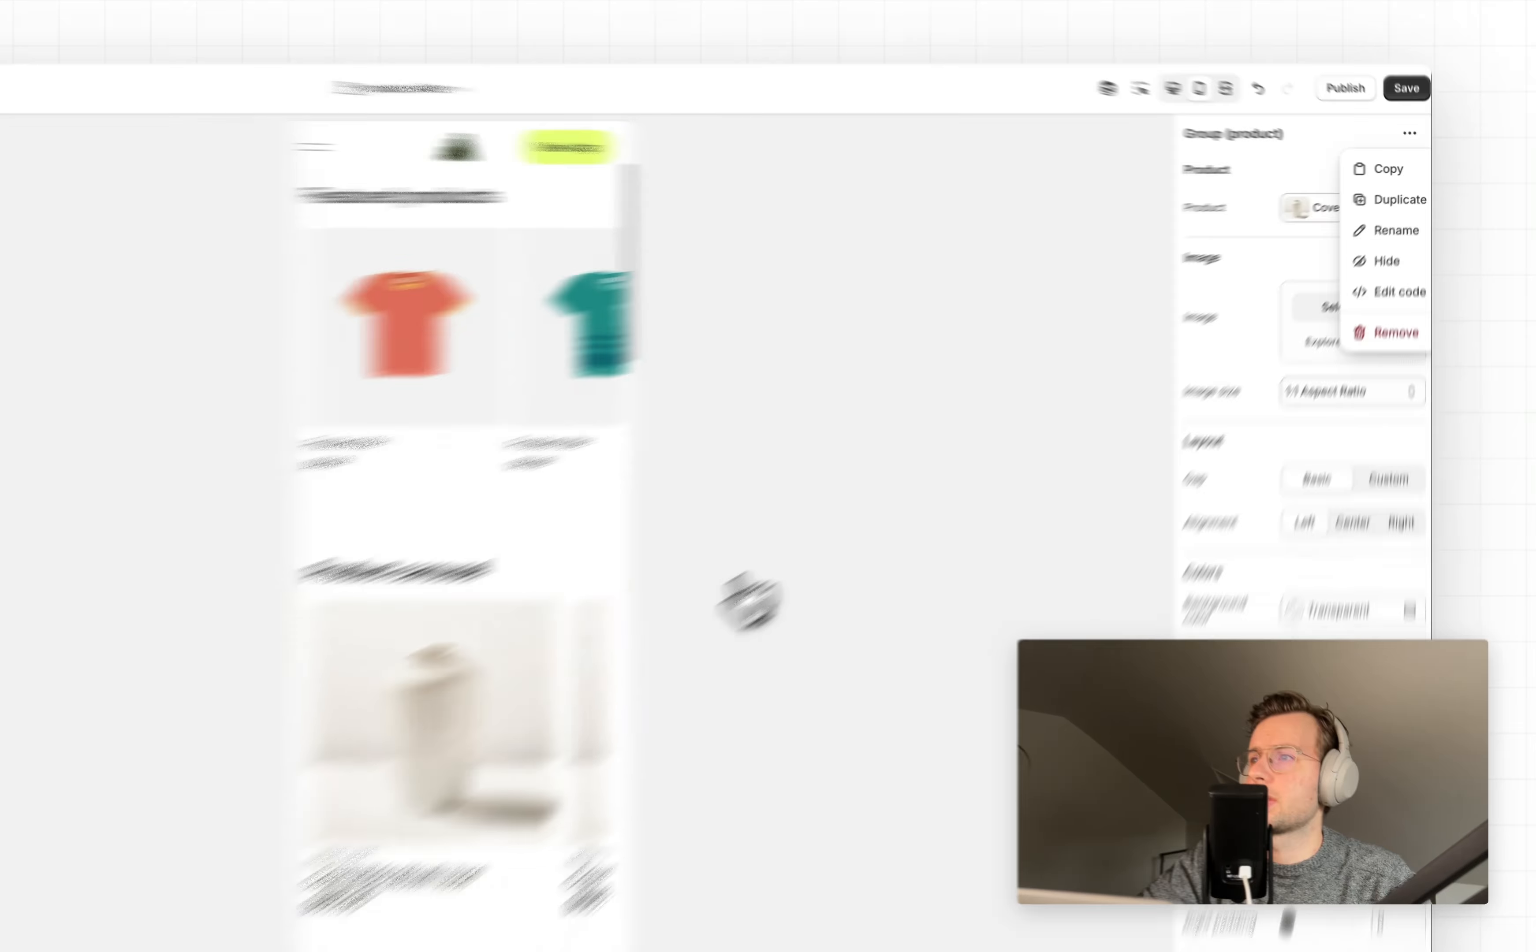
scroll(735, 533, "right", 3)
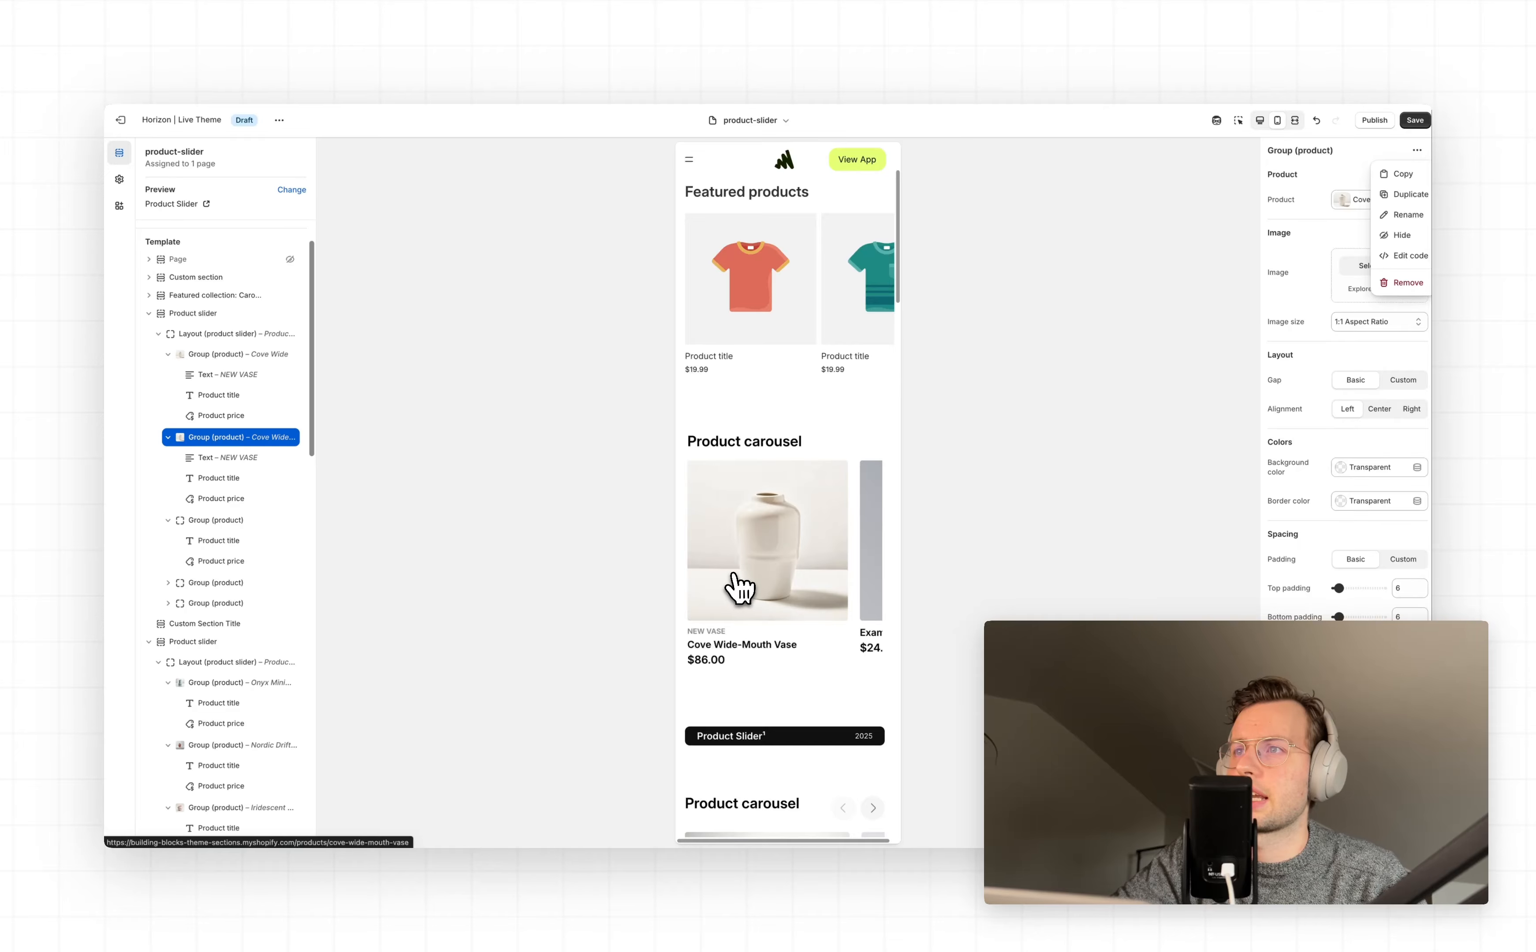
scroll(734, 578, "left", 3)
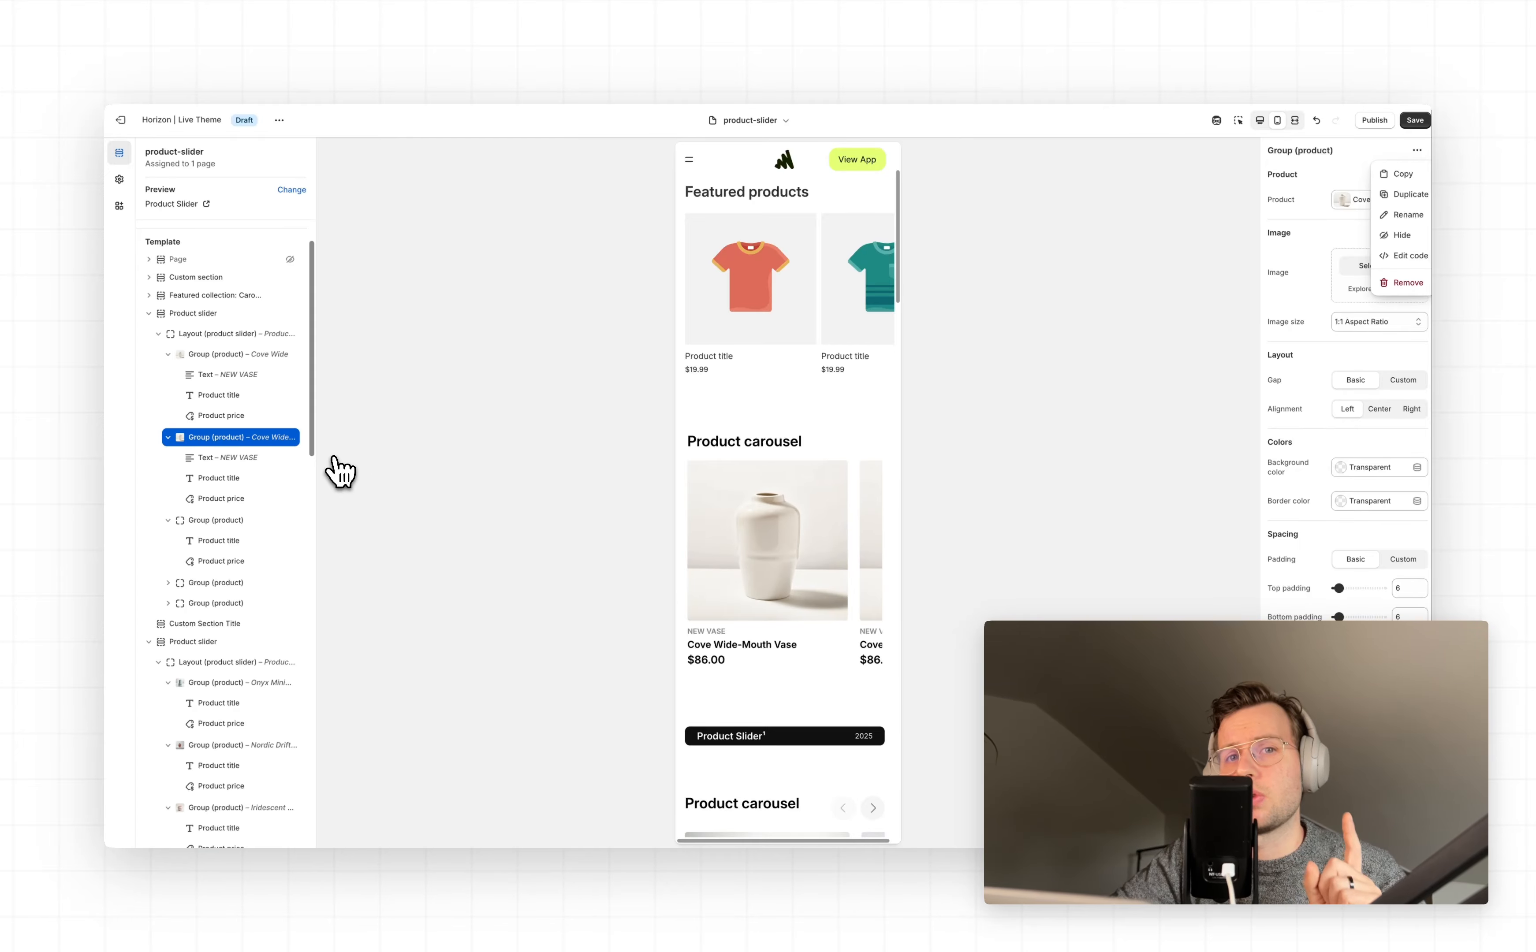
Override the first product group's image with the teal vase picture from the file library.
left_click(176, 354)
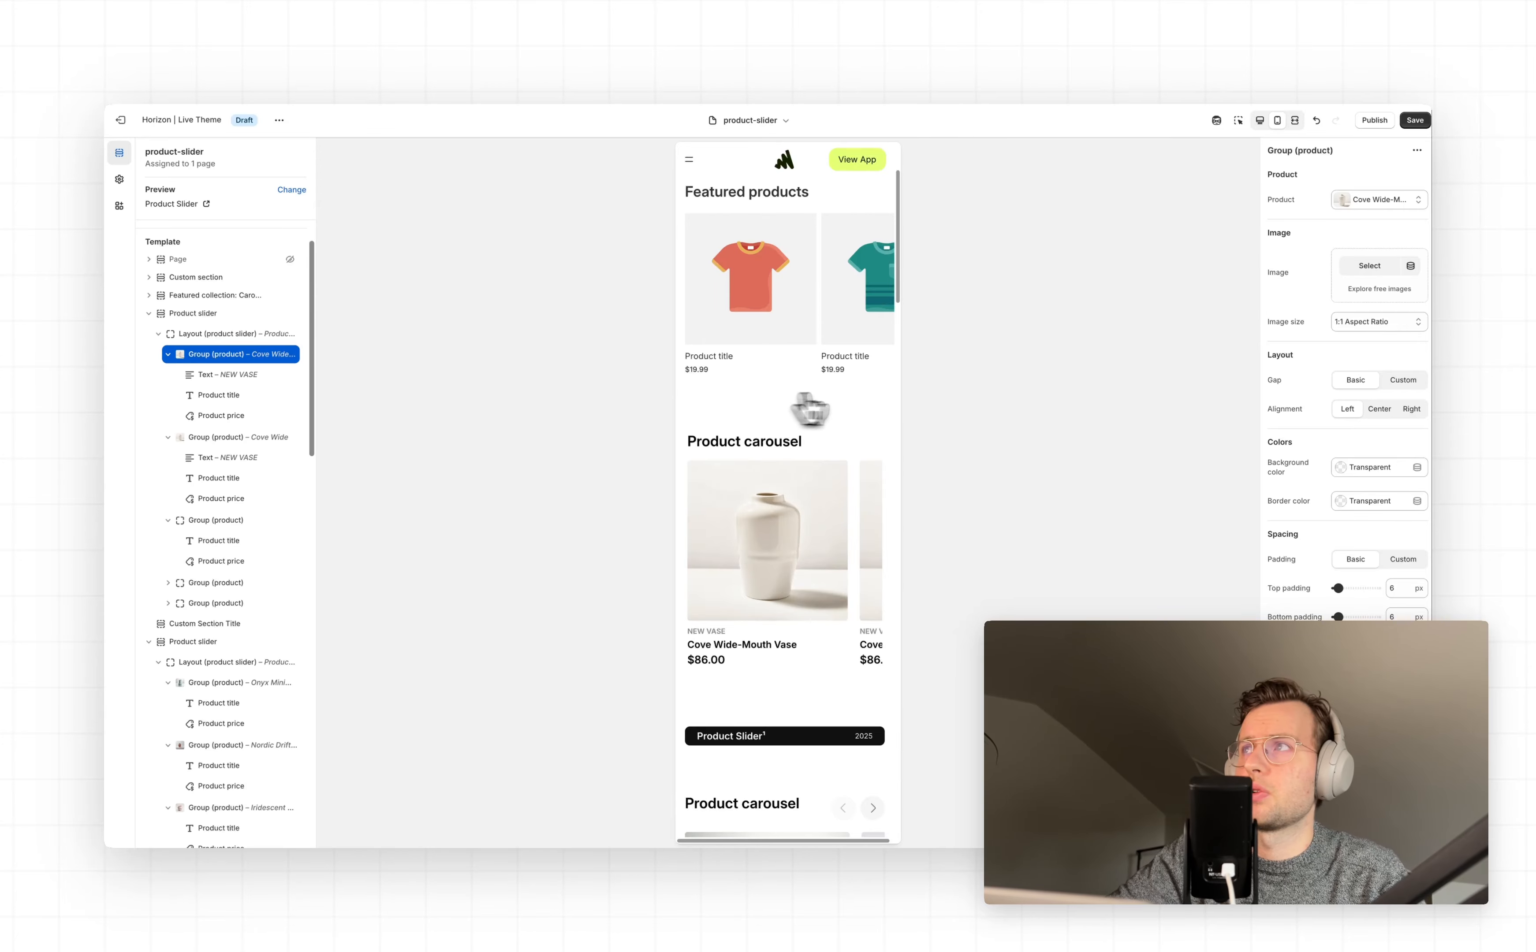
left_click(1355, 268)
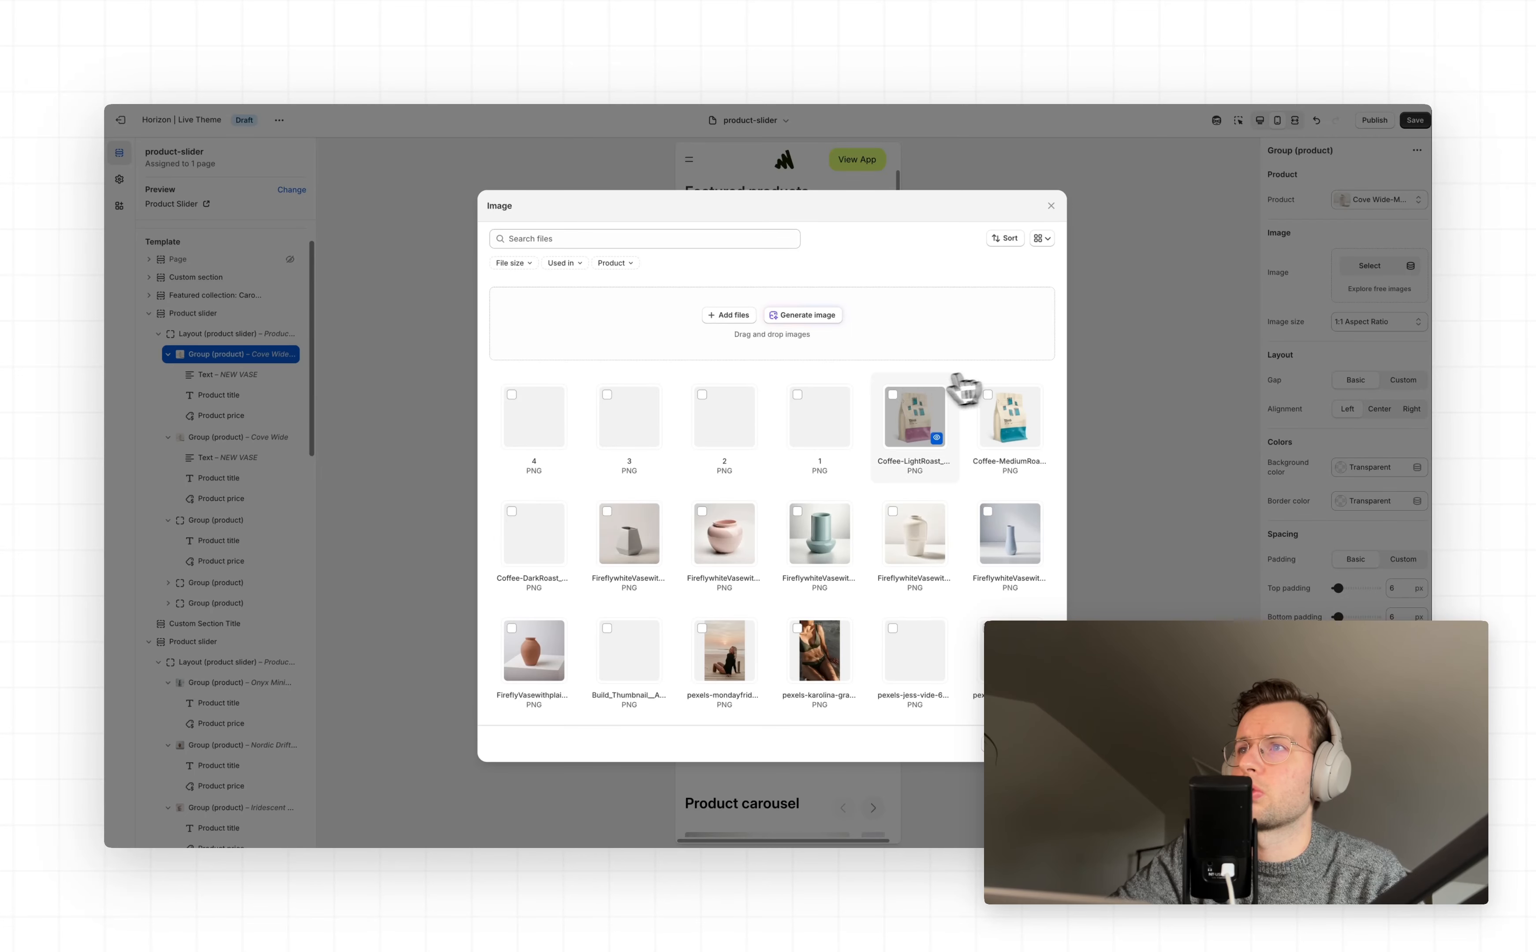
left_click(814, 541)
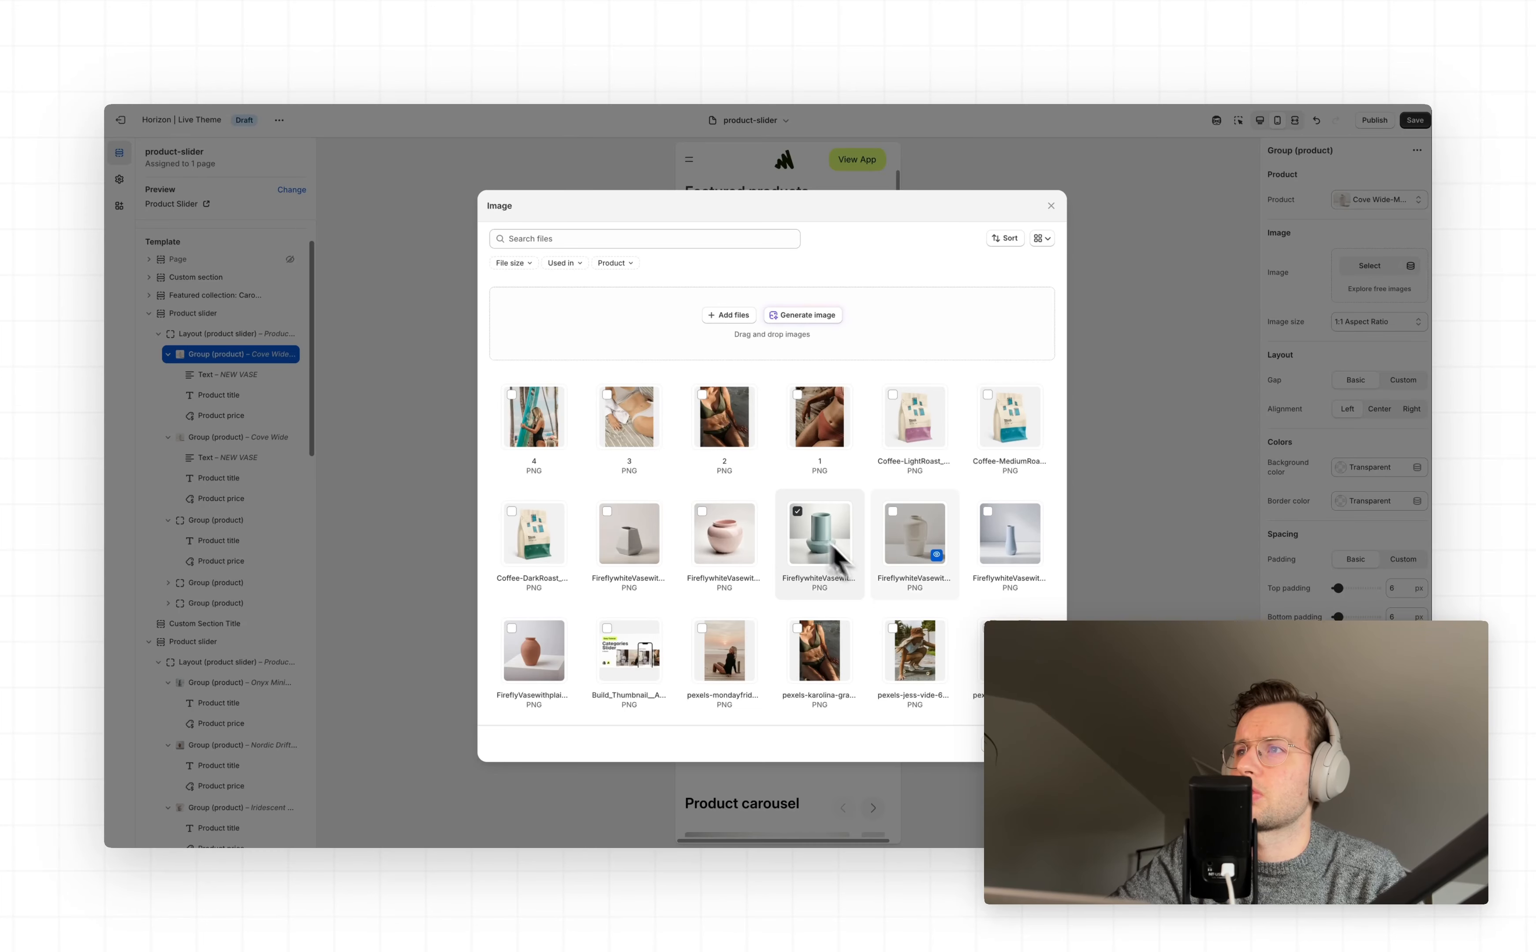
left_click(1039, 743)
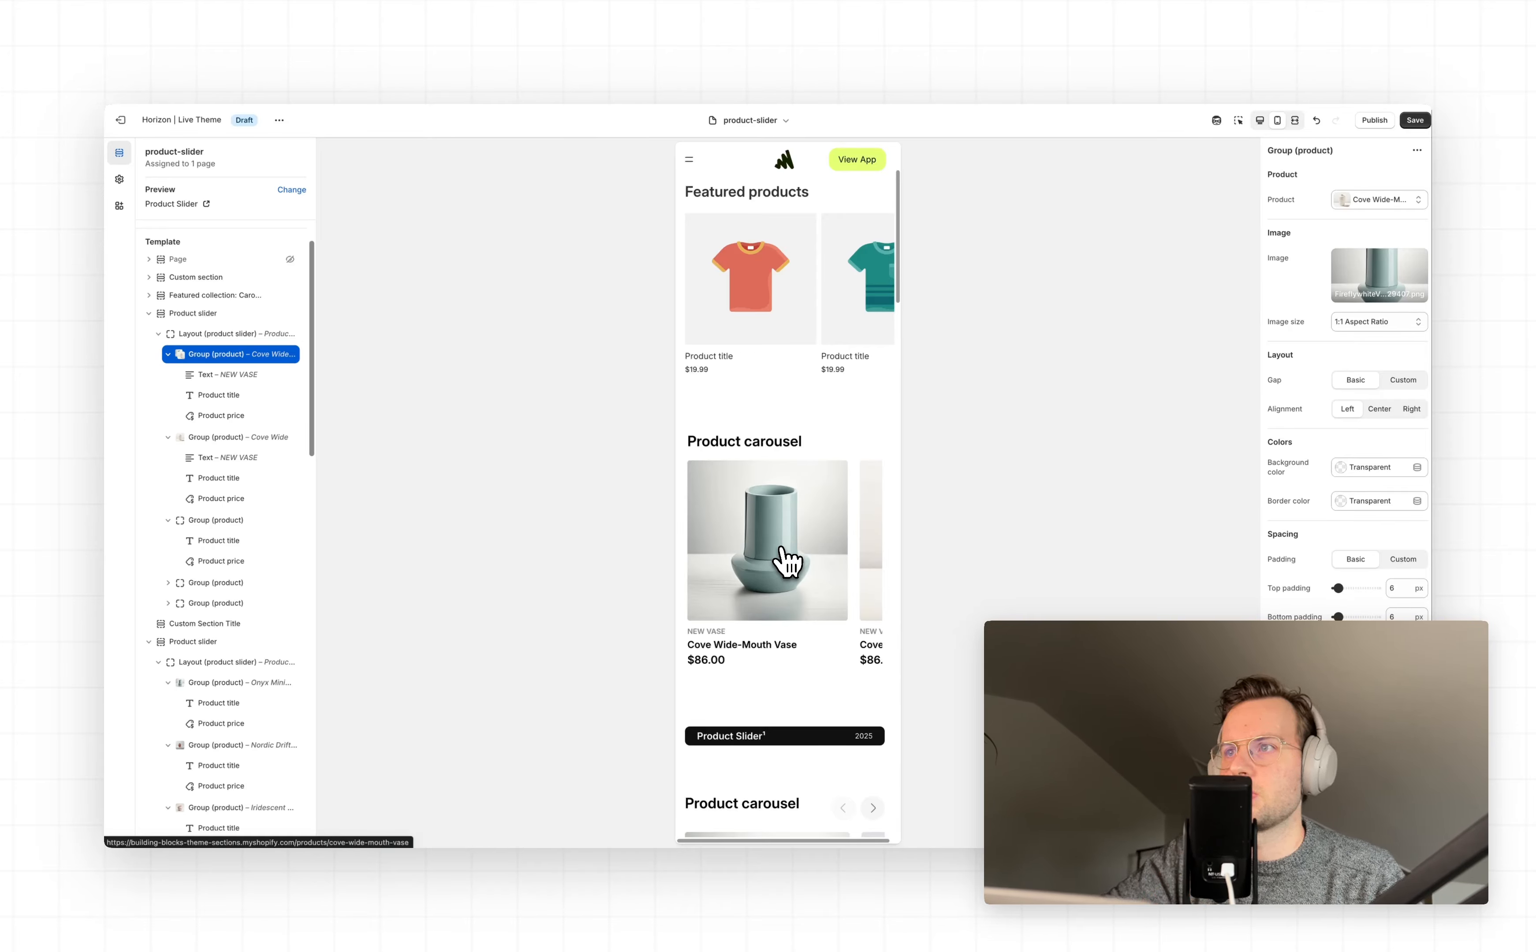
scroll(785, 561, "down", 1)
scroll(782, 558, "up", 2)
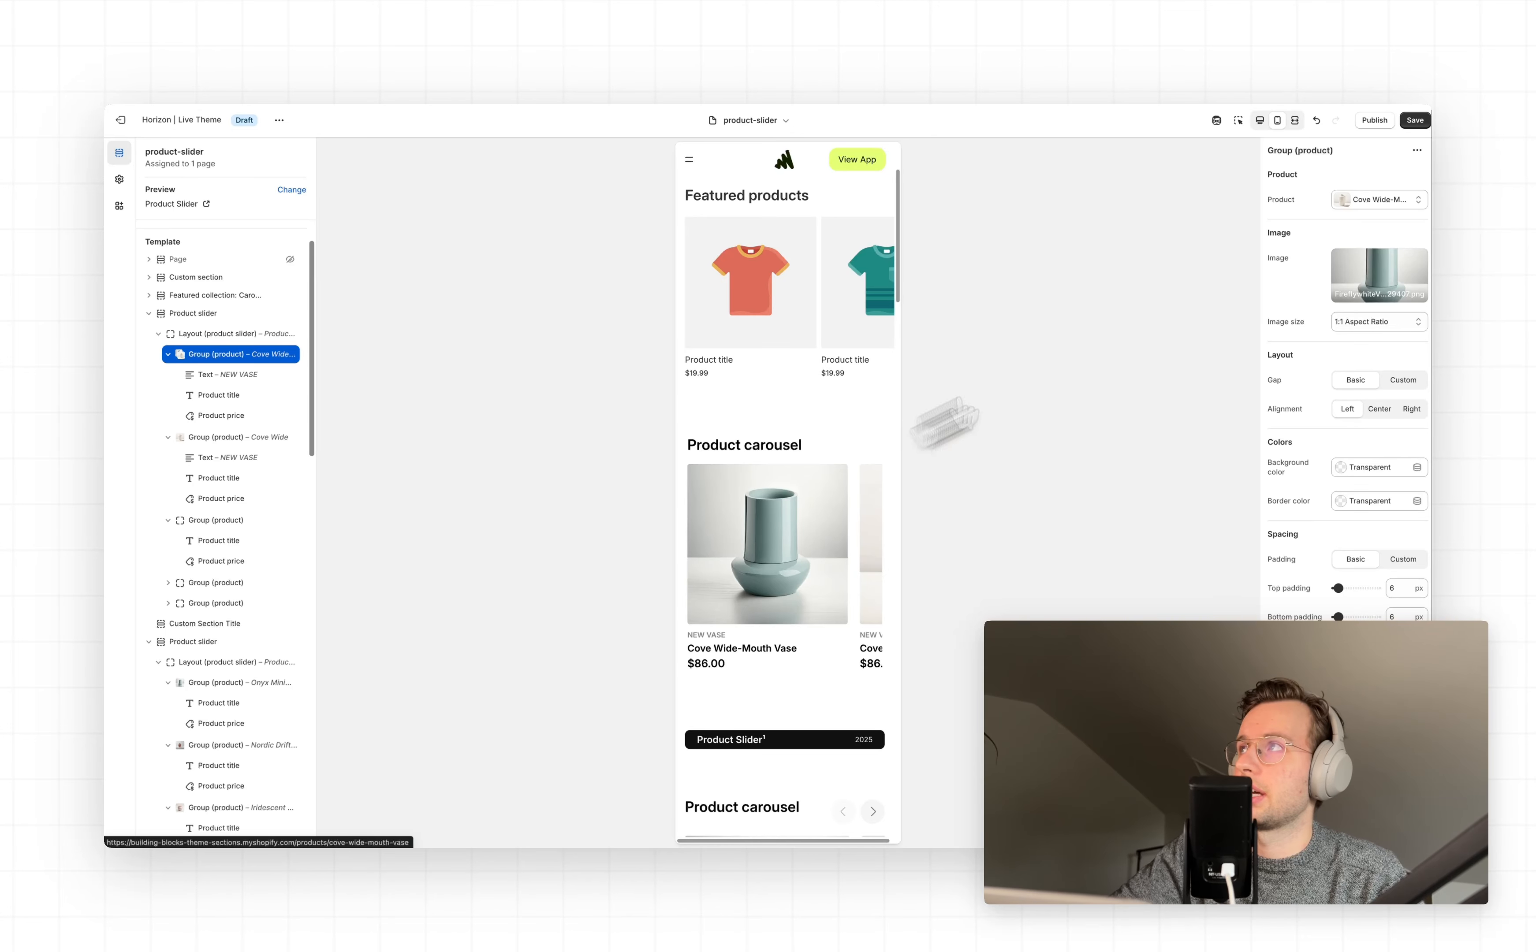
Switch to the desktop preview with the inspector on and select the new Product carousel's slider layout.
left_click(1261, 120)
left_click(1239, 120)
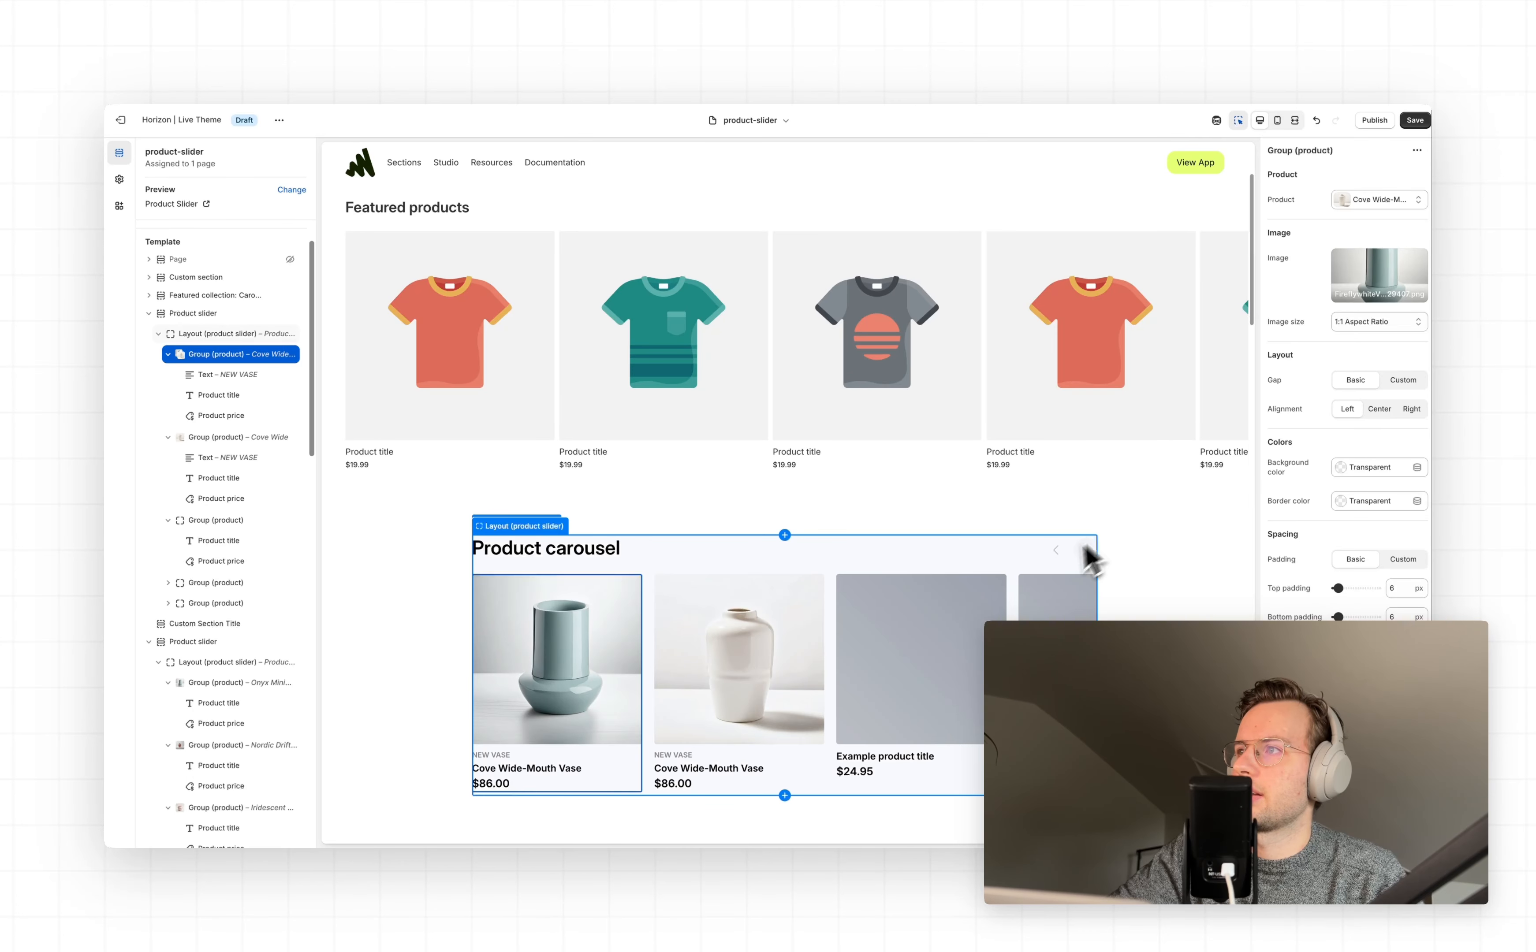
left_click(990, 552)
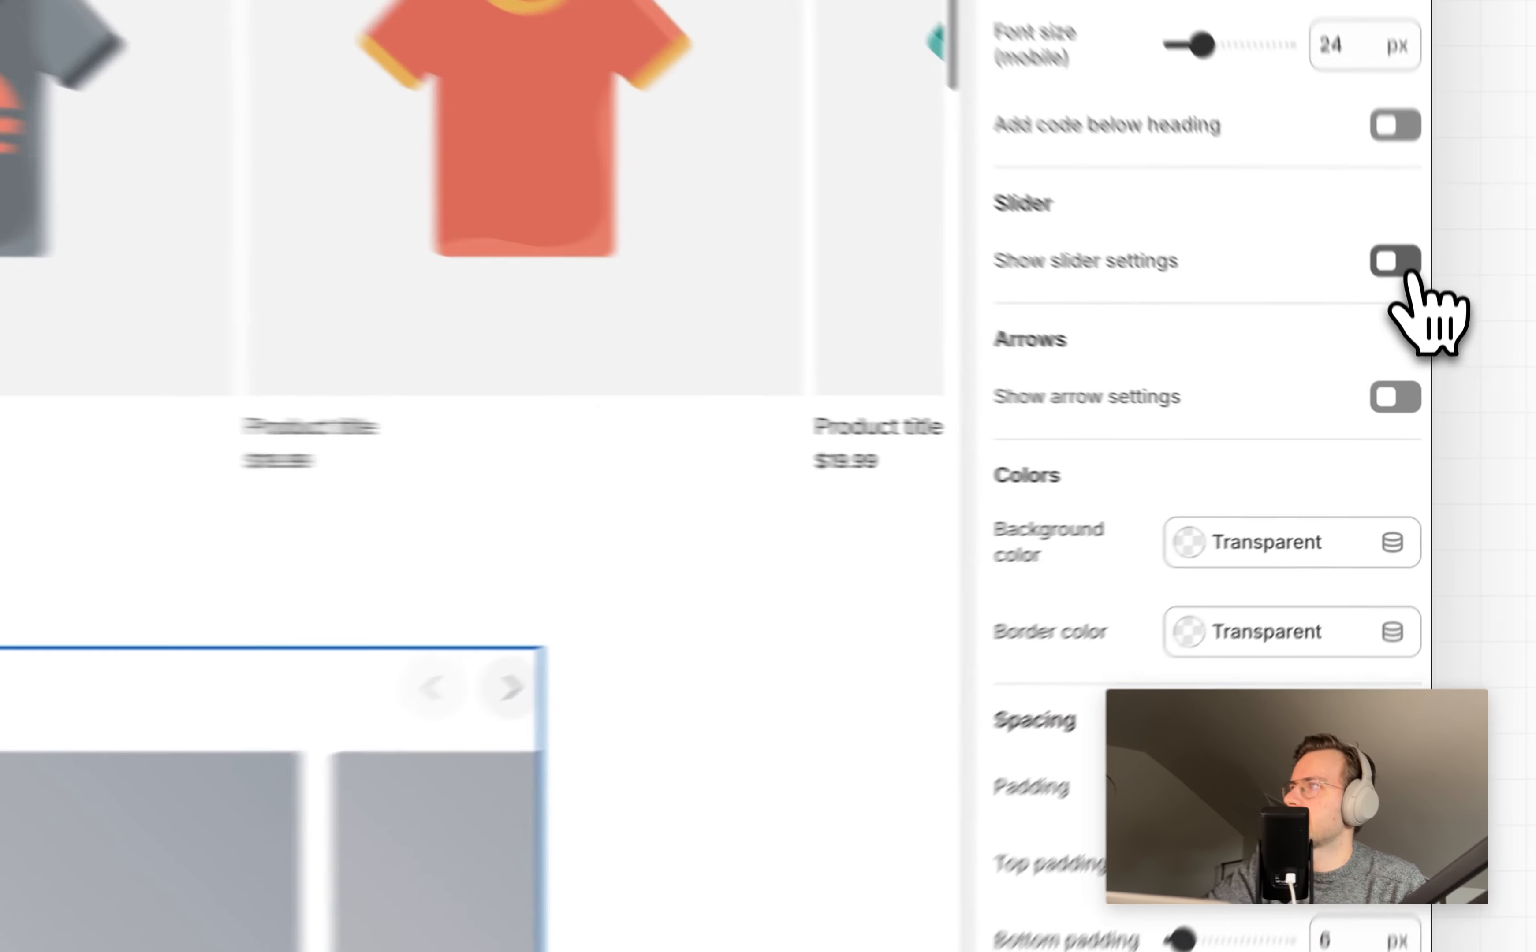
Show the layout's slider settings and enable auto play and loop.
left_click(1418, 389)
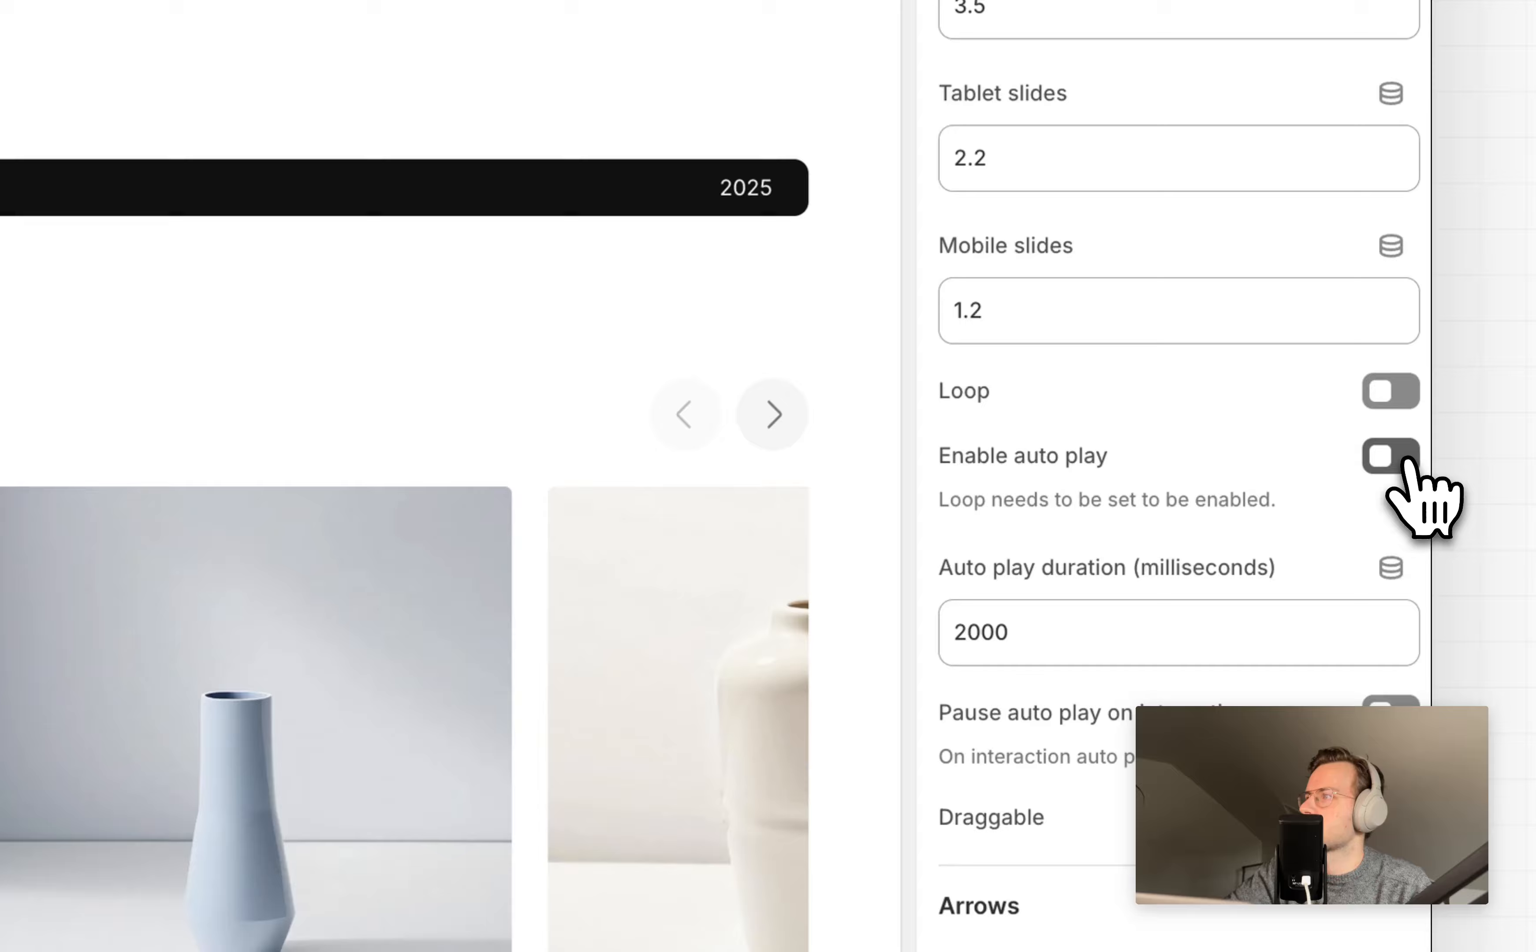
left_click(1401, 617)
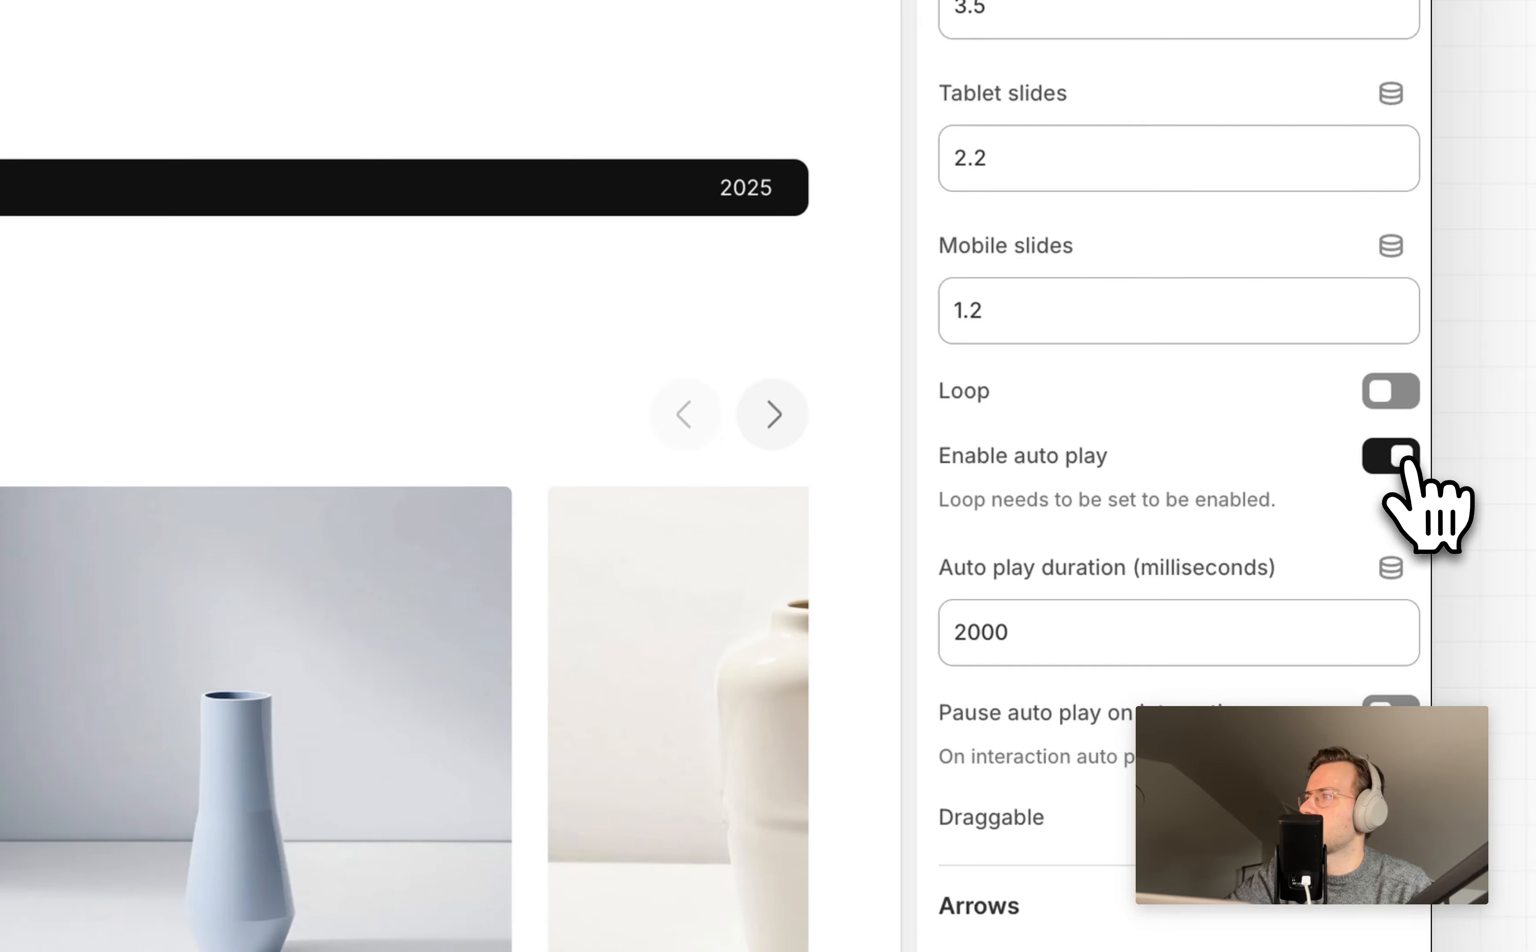
left_click(1402, 397)
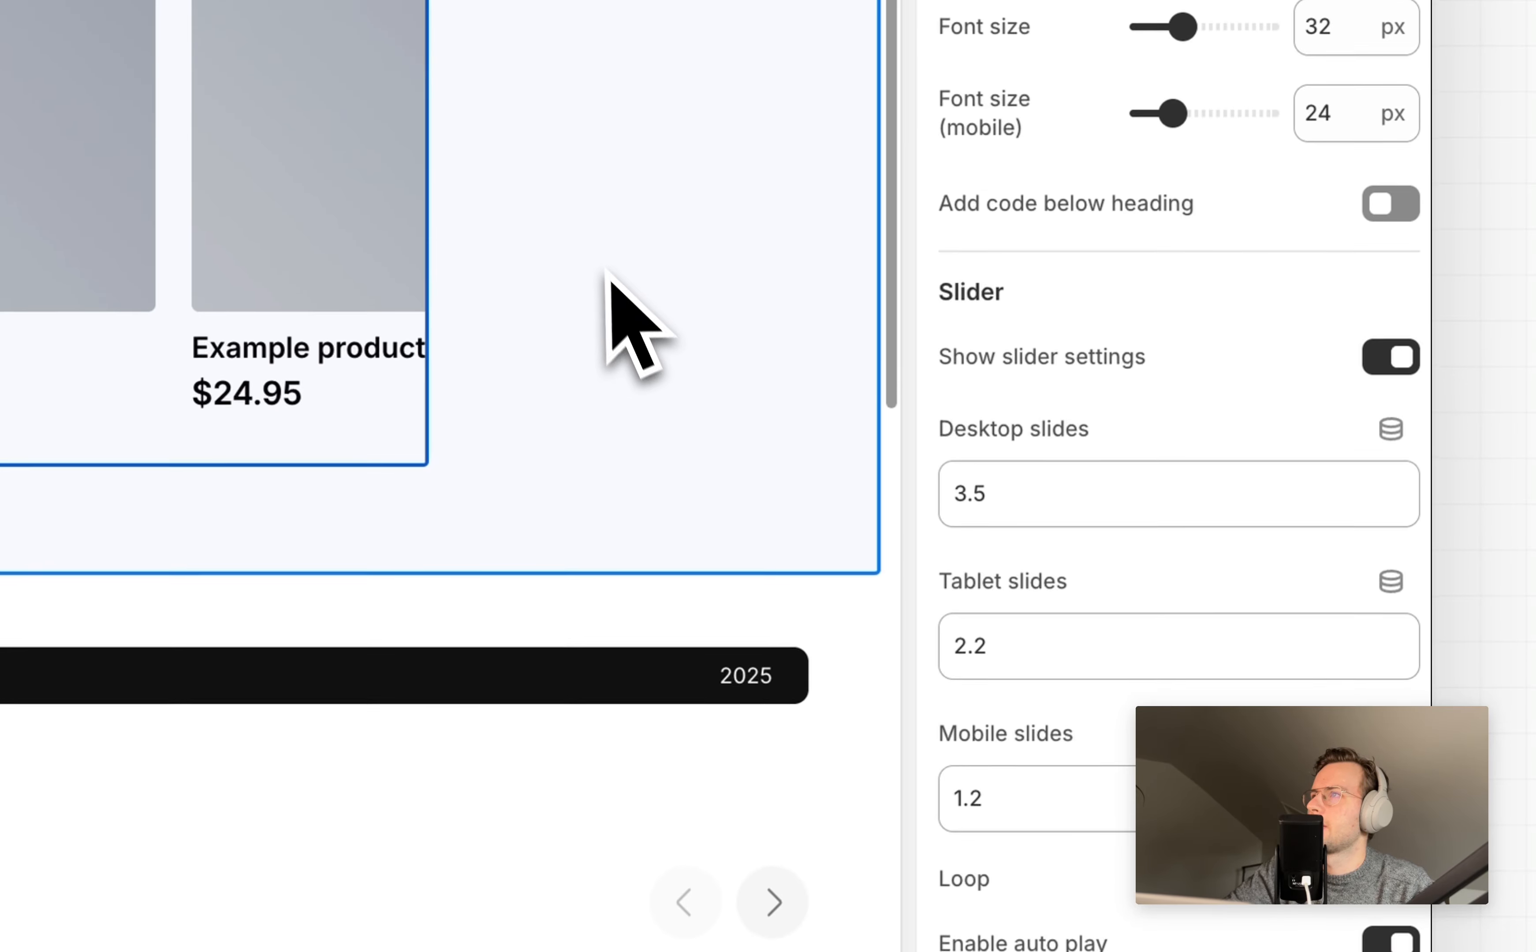